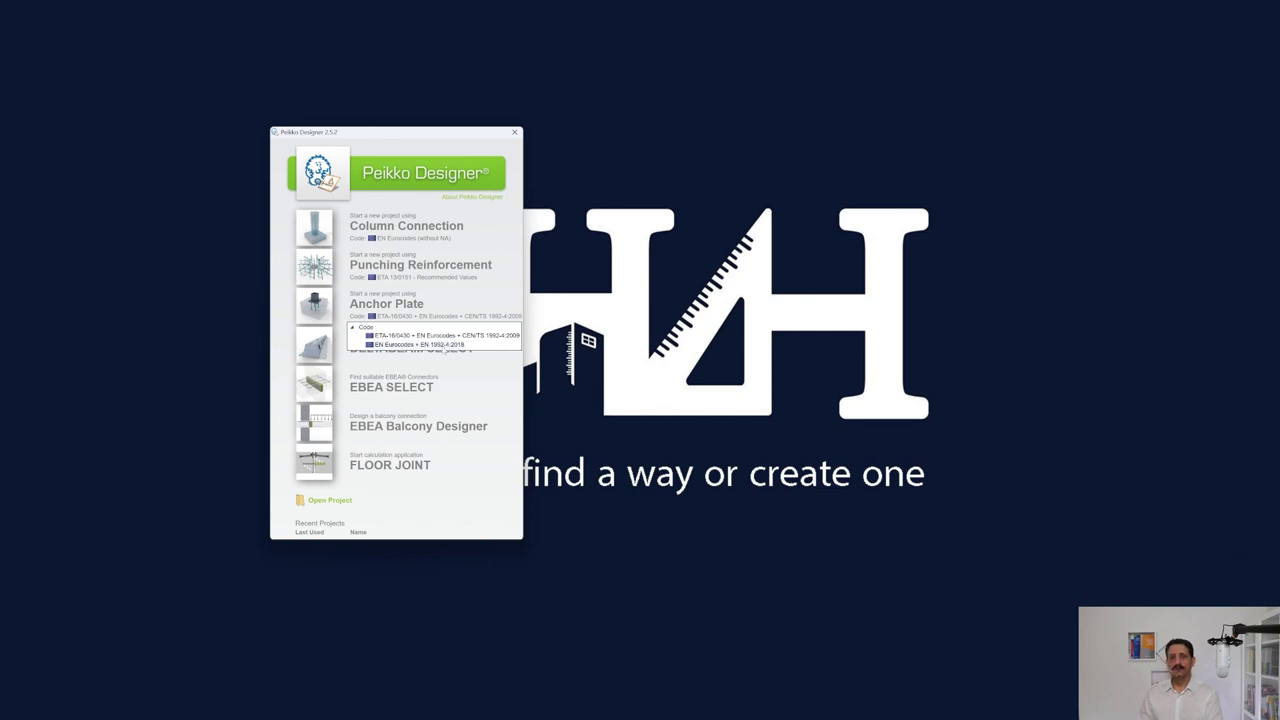
Choose the EN Eurocodes + EN 1992-4:2018 code for a new Anchor Plate project and agree to the caution
left_click(415, 345)
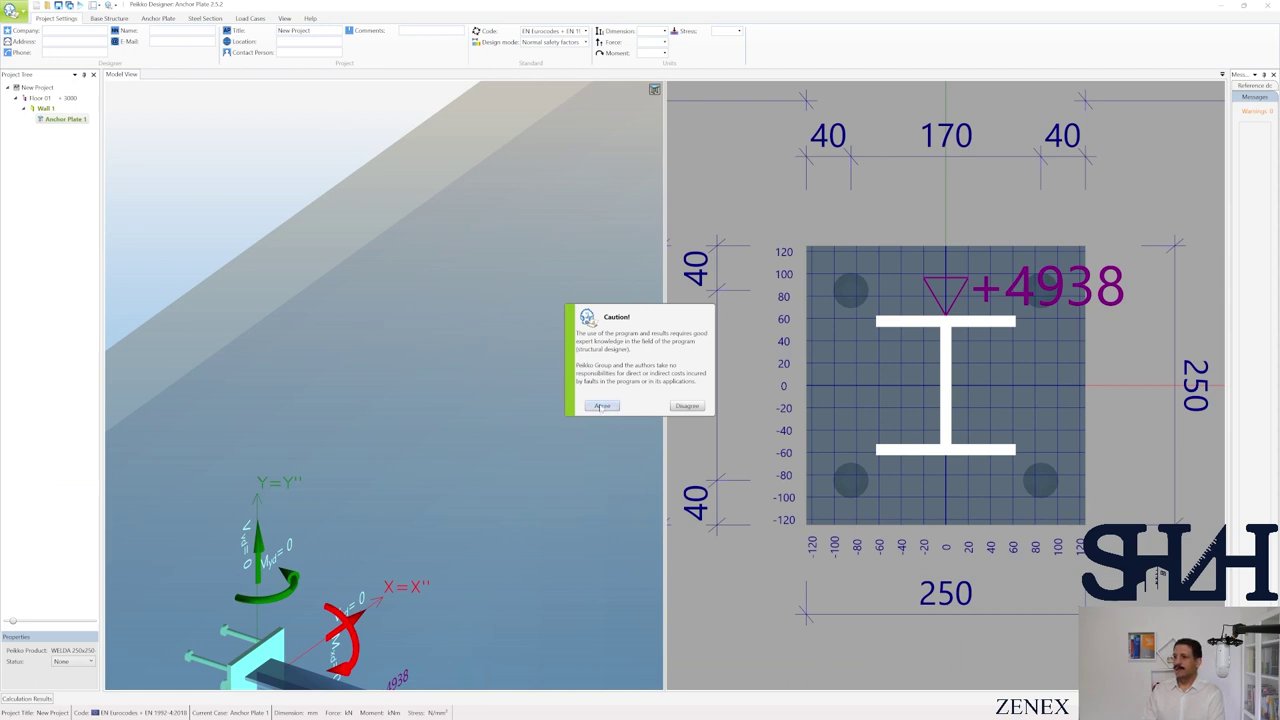
left_click(601, 406)
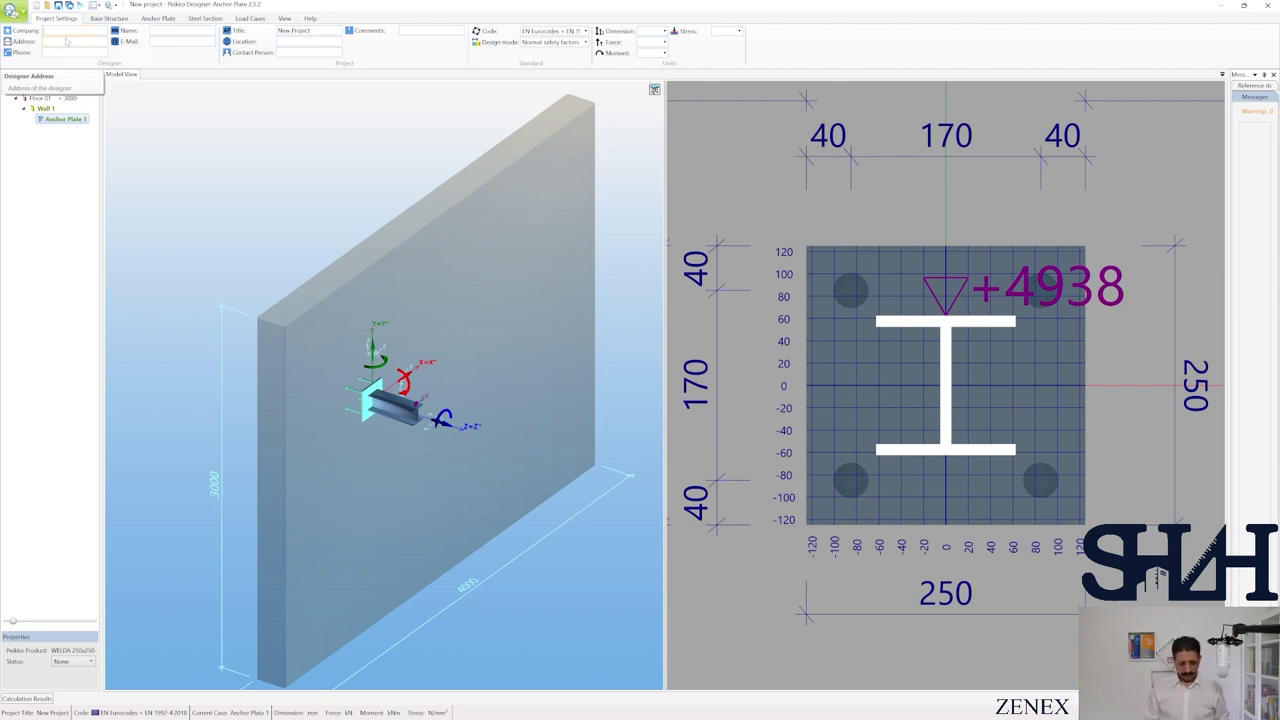
Enter the designer's company and full name in the project settings
type("SHAH C")
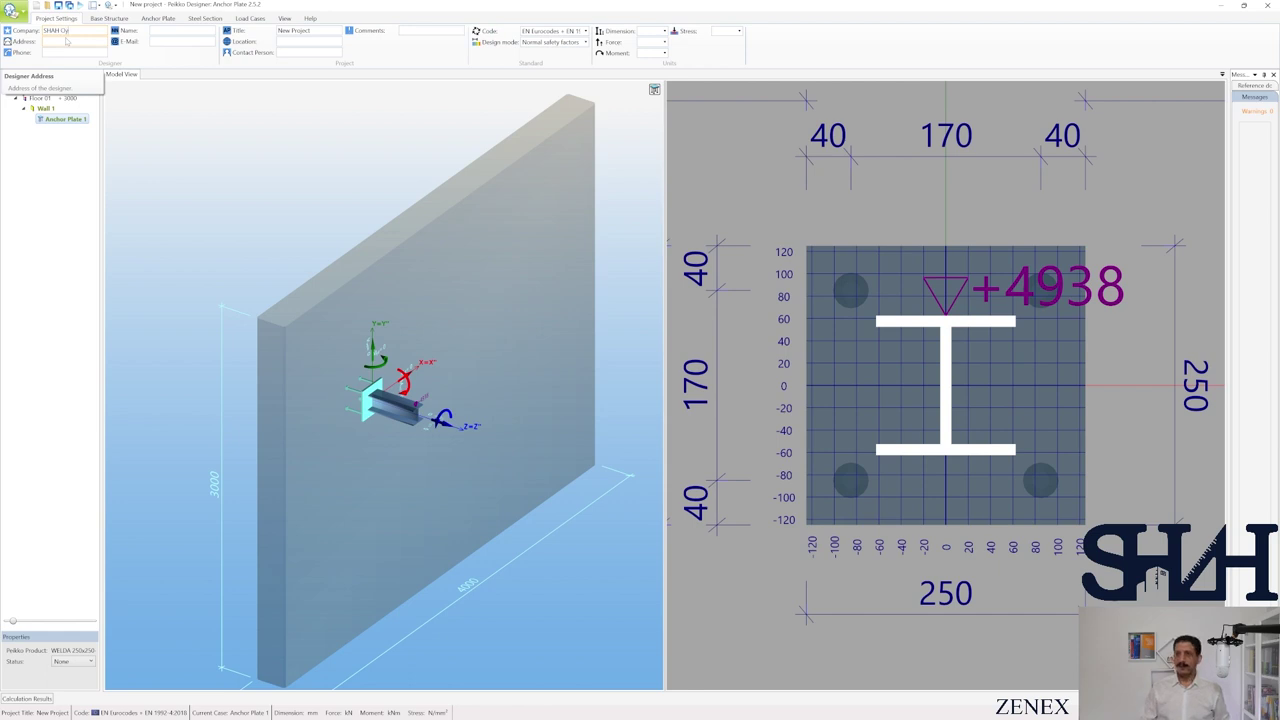
type("y")
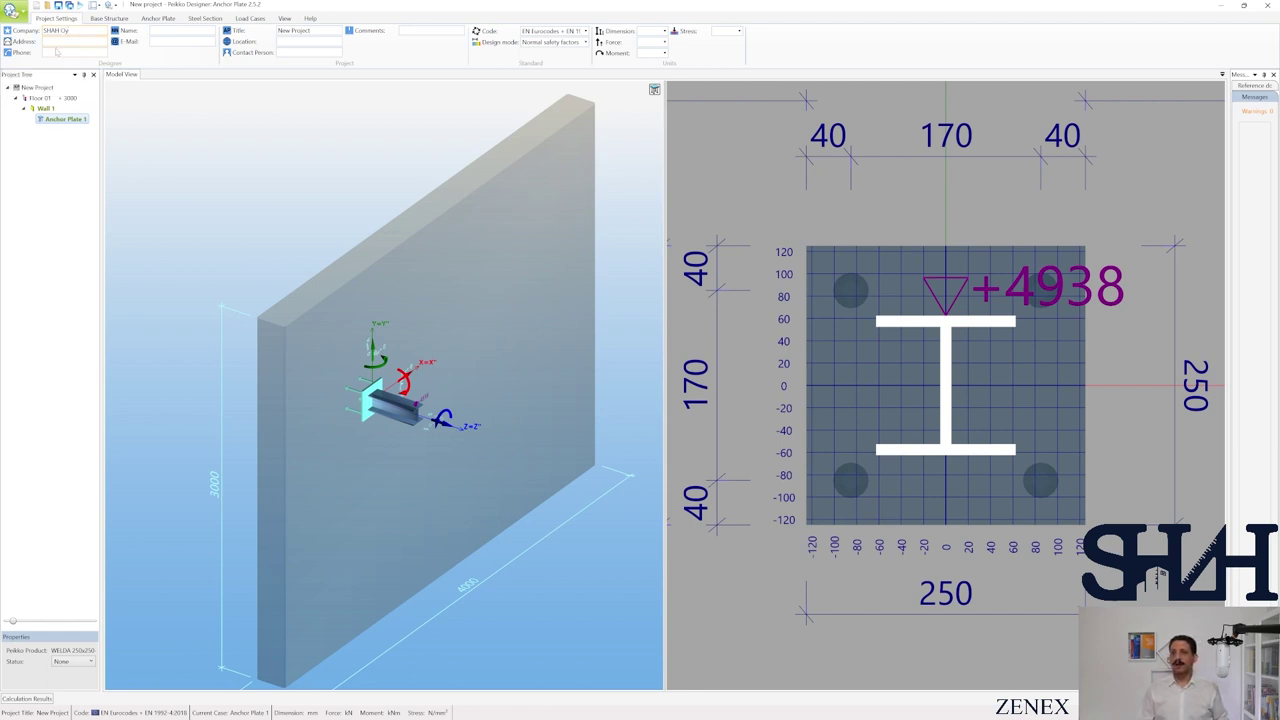
left_click(180, 30)
type("Ahmad Shahgordi")
Set the title to 'YouTube PlayList', fill in the designer's e-mail, and set location Espoo
key("Tab")
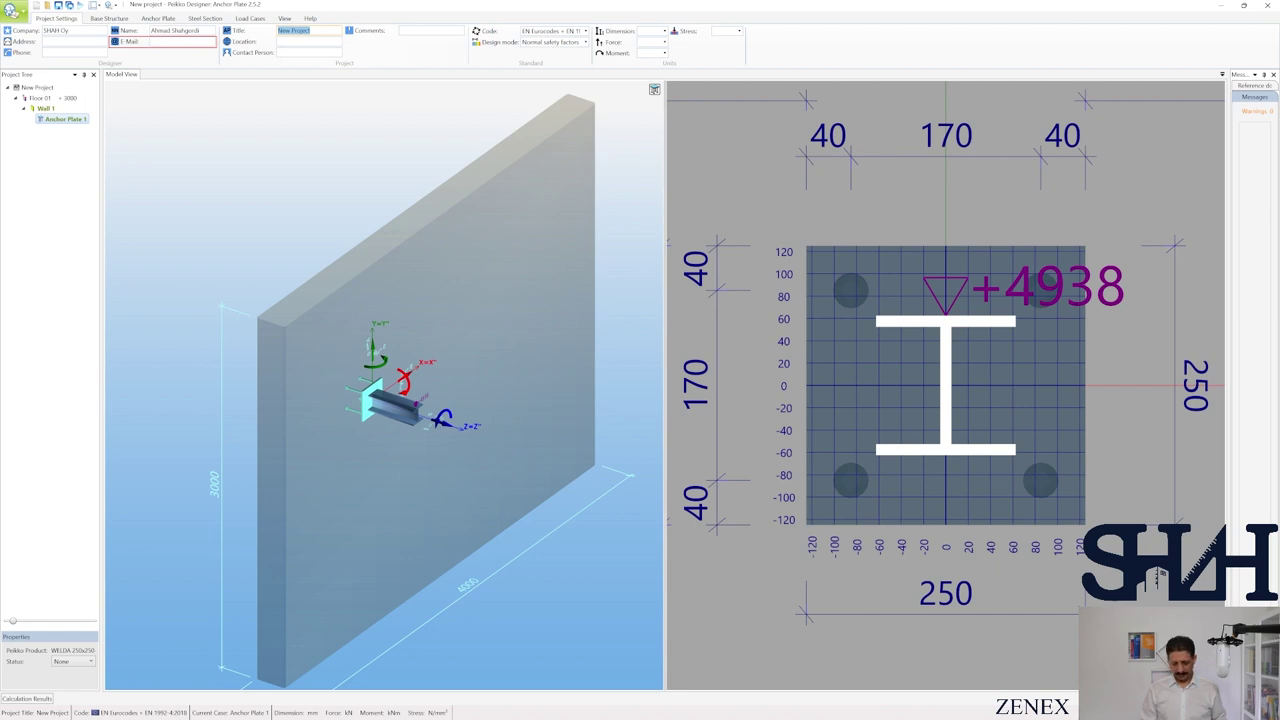
type("Yo")
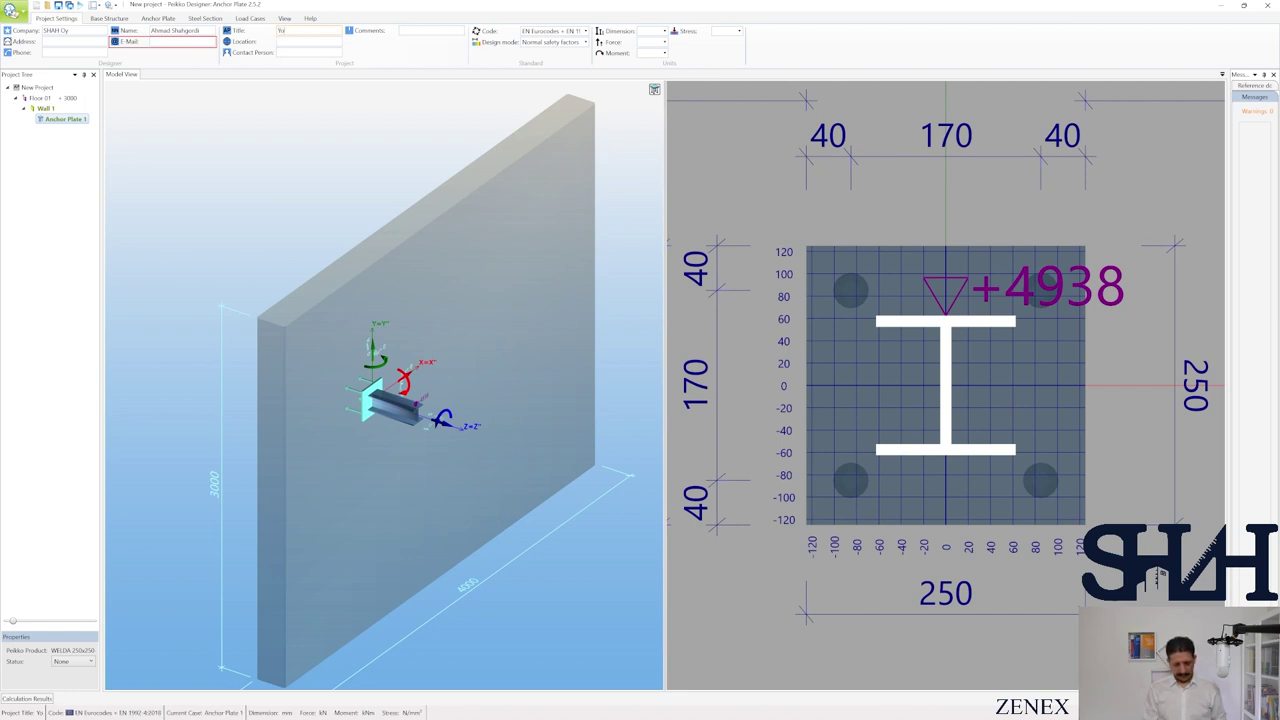
type("uTube Playlist")
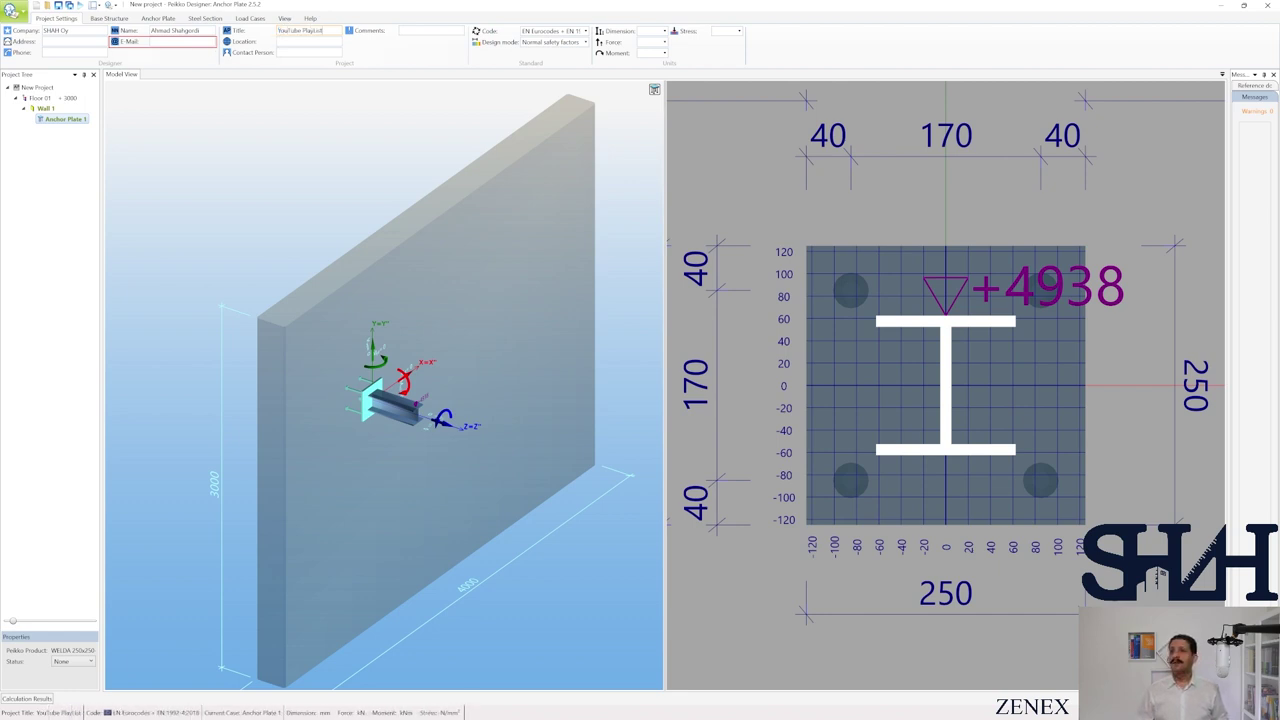
key("ctrl+v")
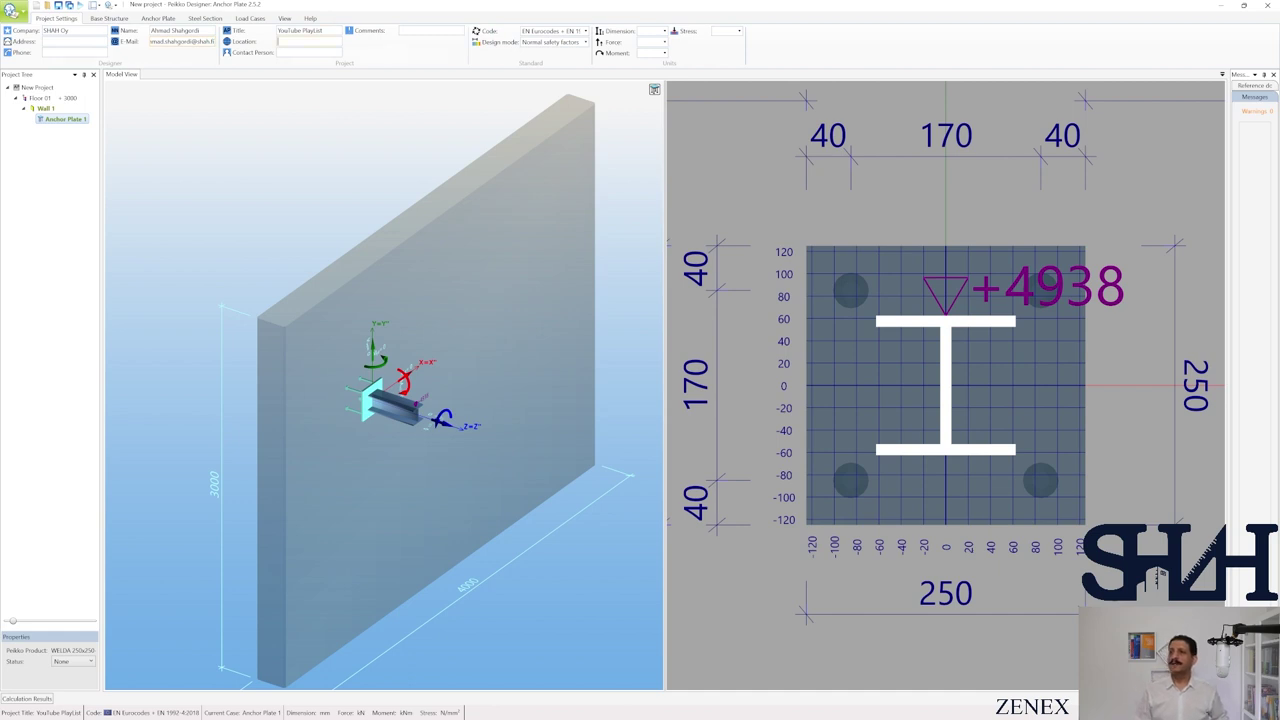
type("Espoo")
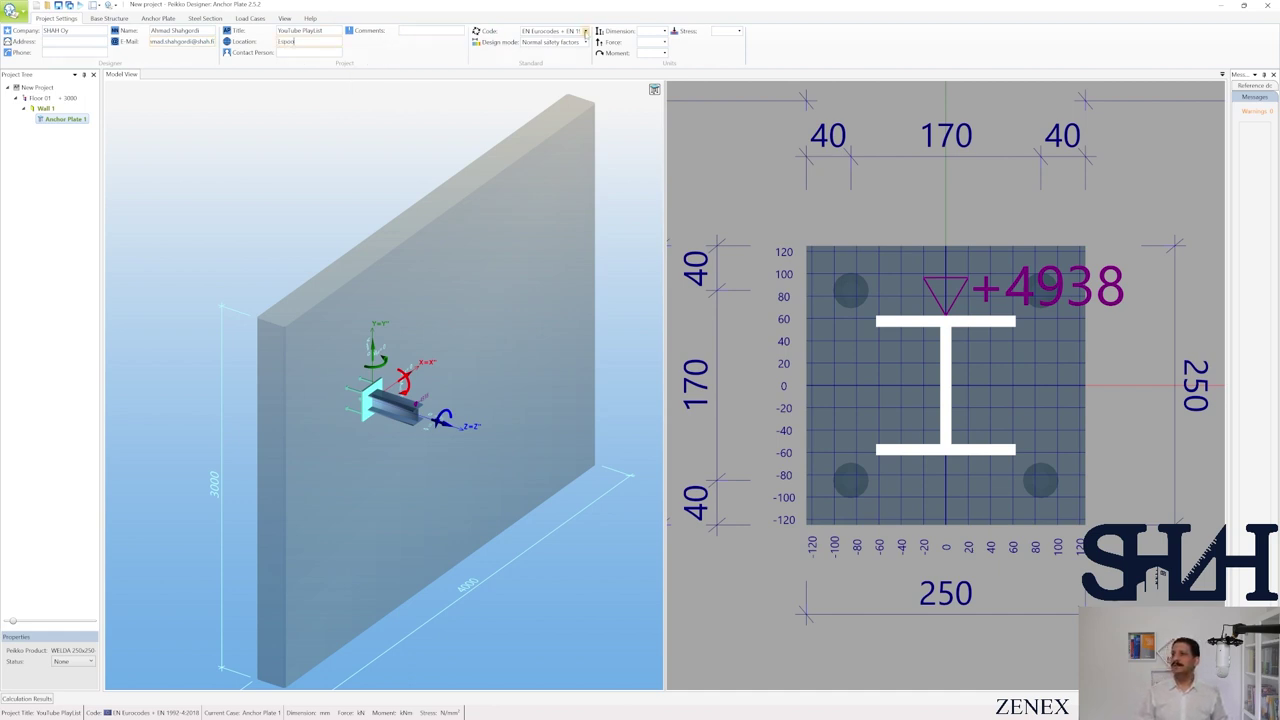
left_click(586, 32)
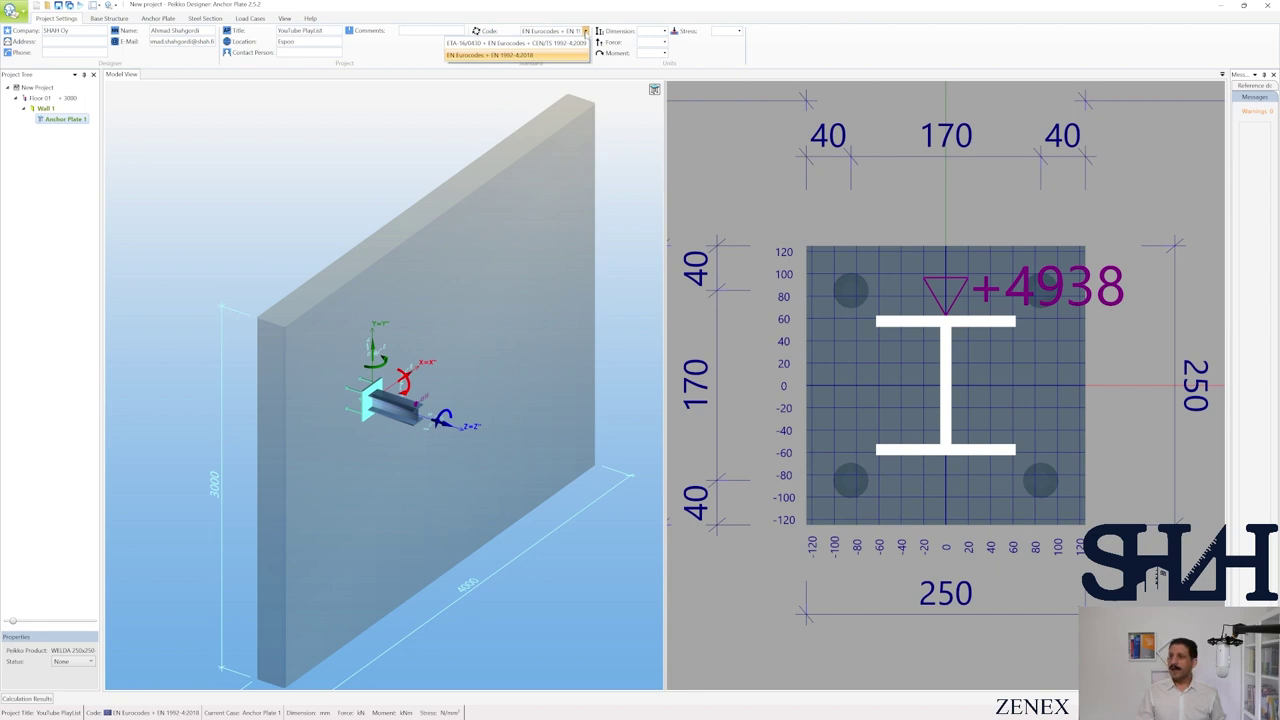
Keep EN 1992-4:2018 and set units to mm, kN, kNm and MPa, acknowledging the unit-change message
left_click(500, 54)
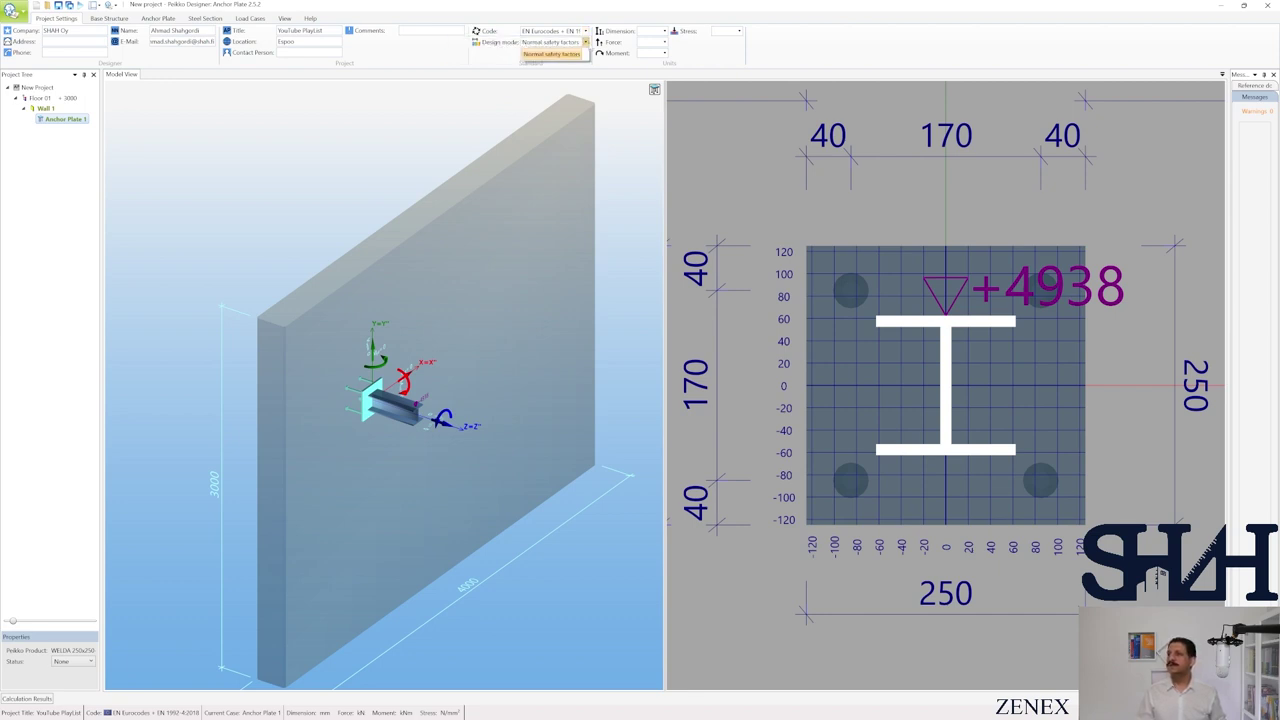
left_click(664, 31)
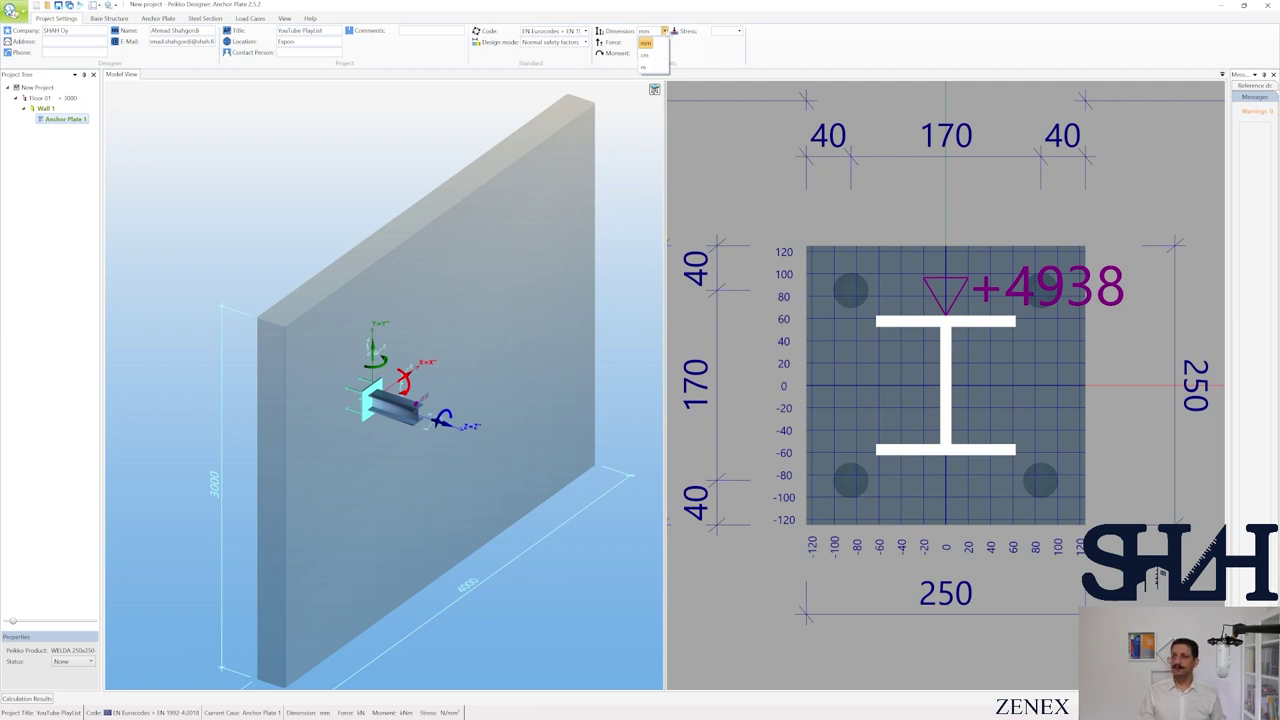
left_click(646, 43)
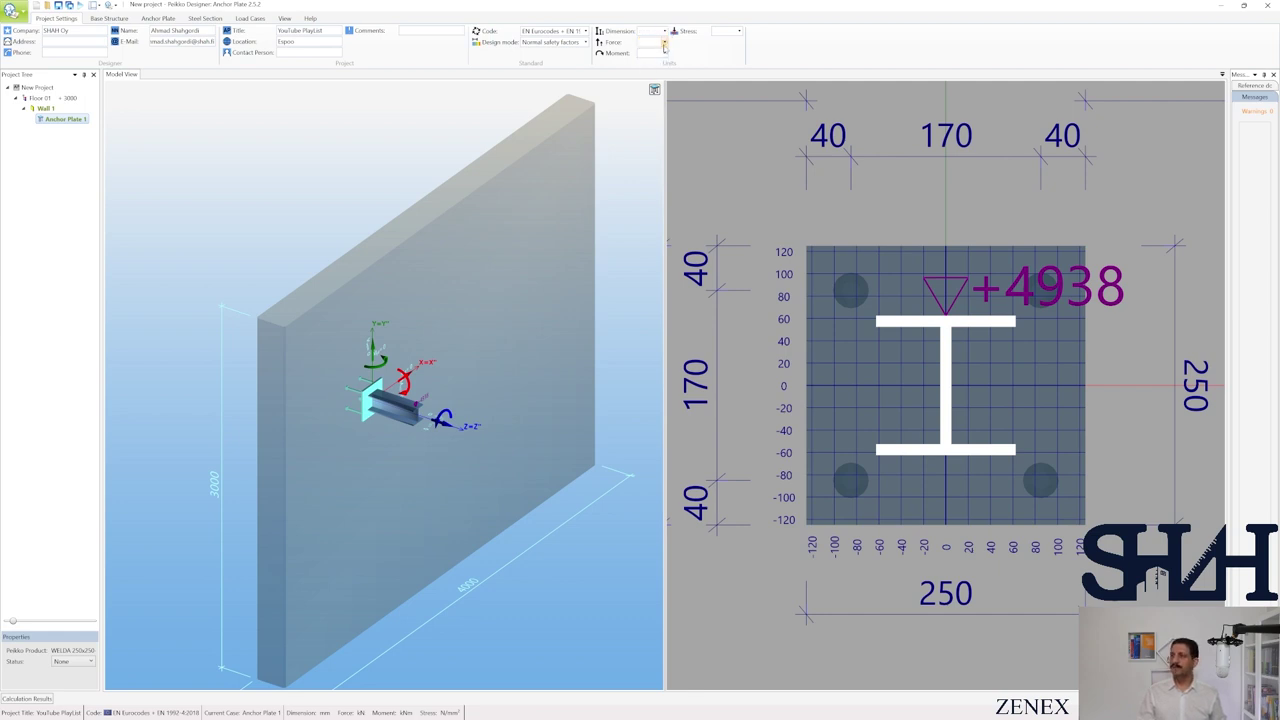
left_click(664, 42)
left_click(645, 53)
left_click(664, 53)
left_click(647, 65)
left_click(739, 31)
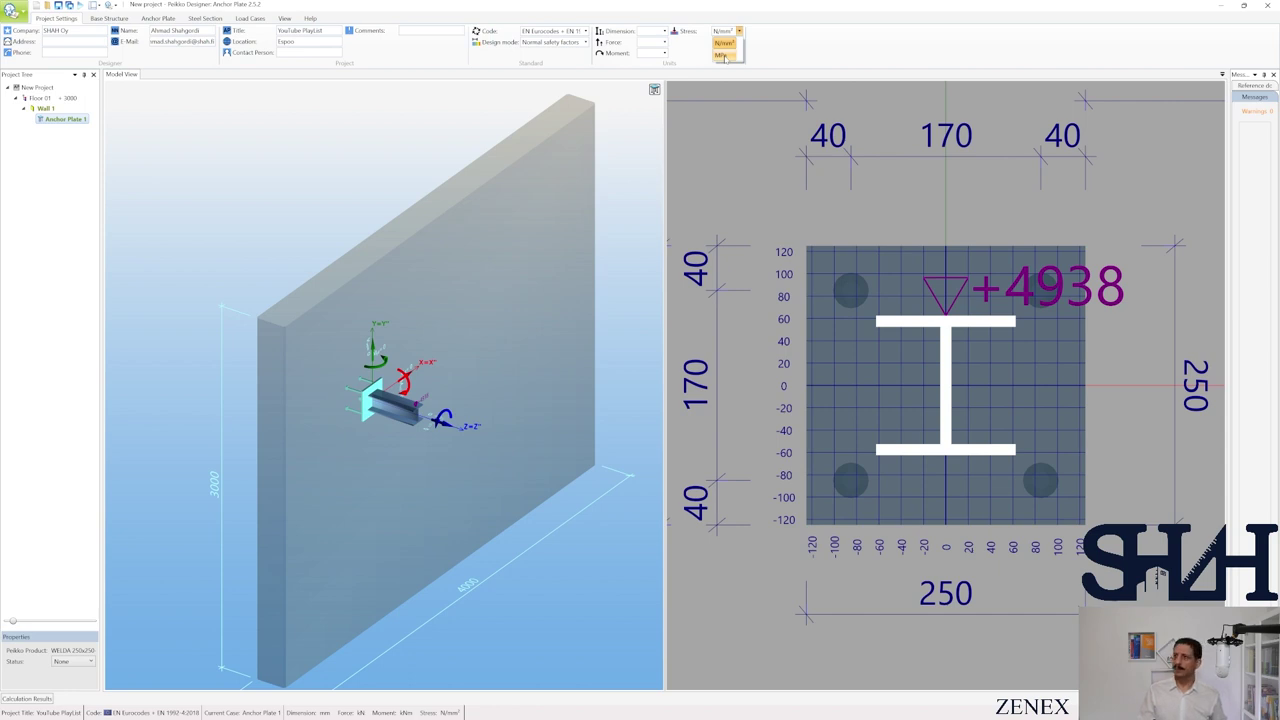
left_click(723, 56)
left_click(705, 420)
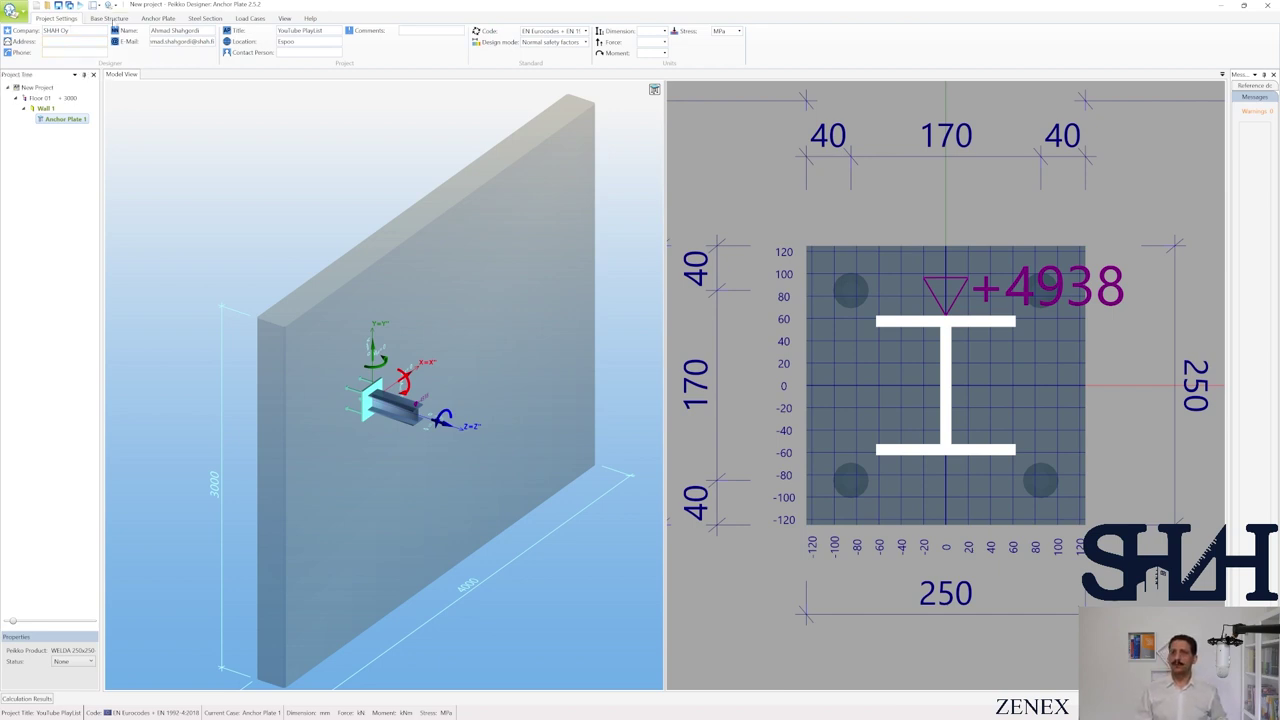
left_click(109, 19)
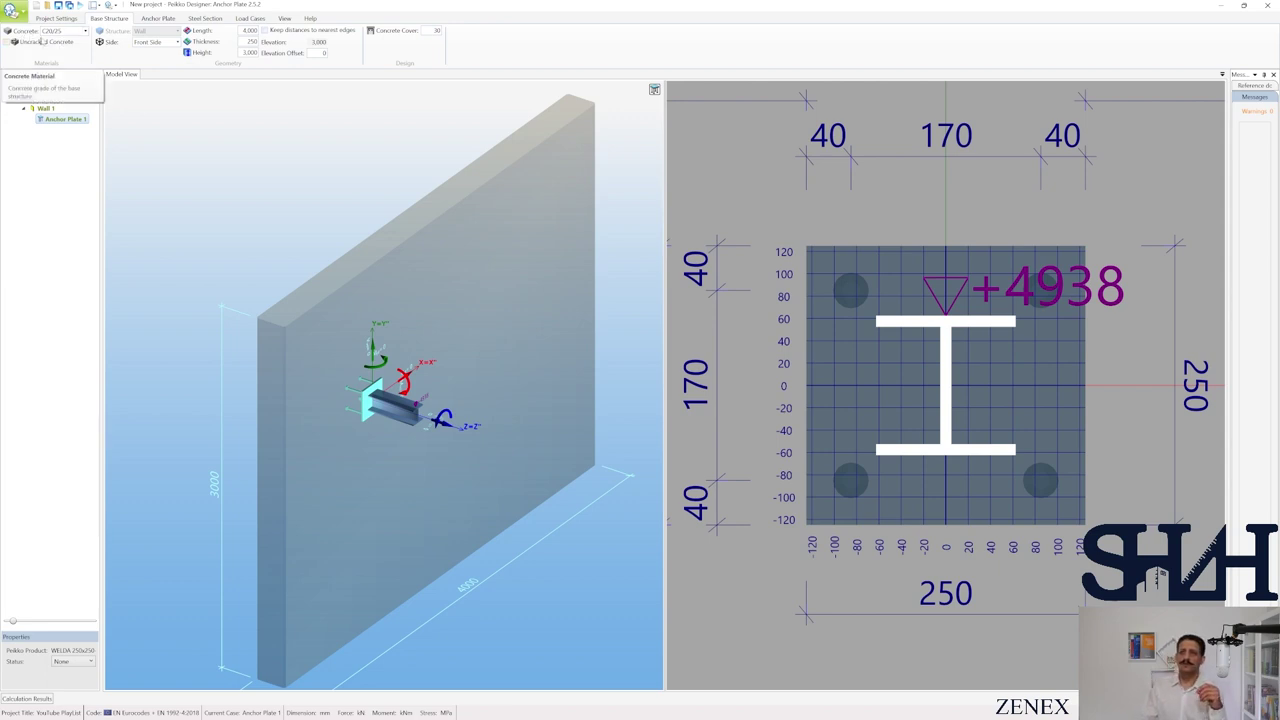
Set the wall concrete grade to C30/37 and the plate's mounting side to Top Side
left_click(85, 31)
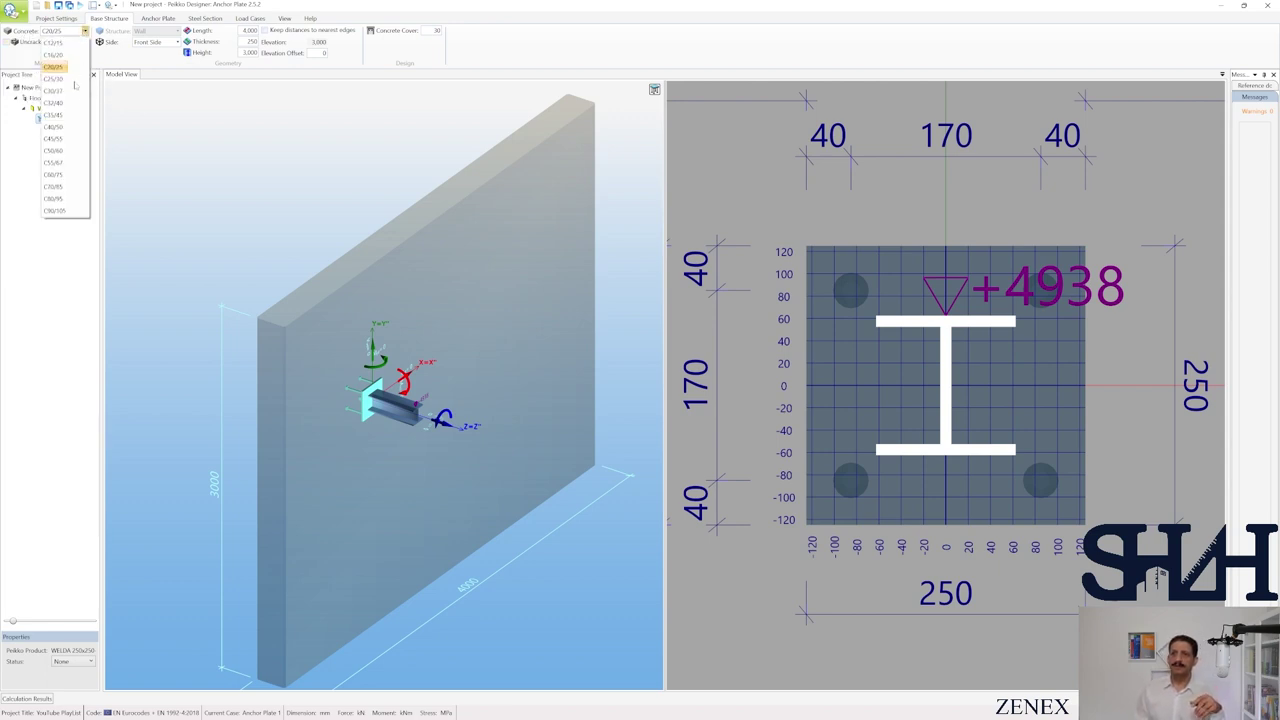
left_click(53, 91)
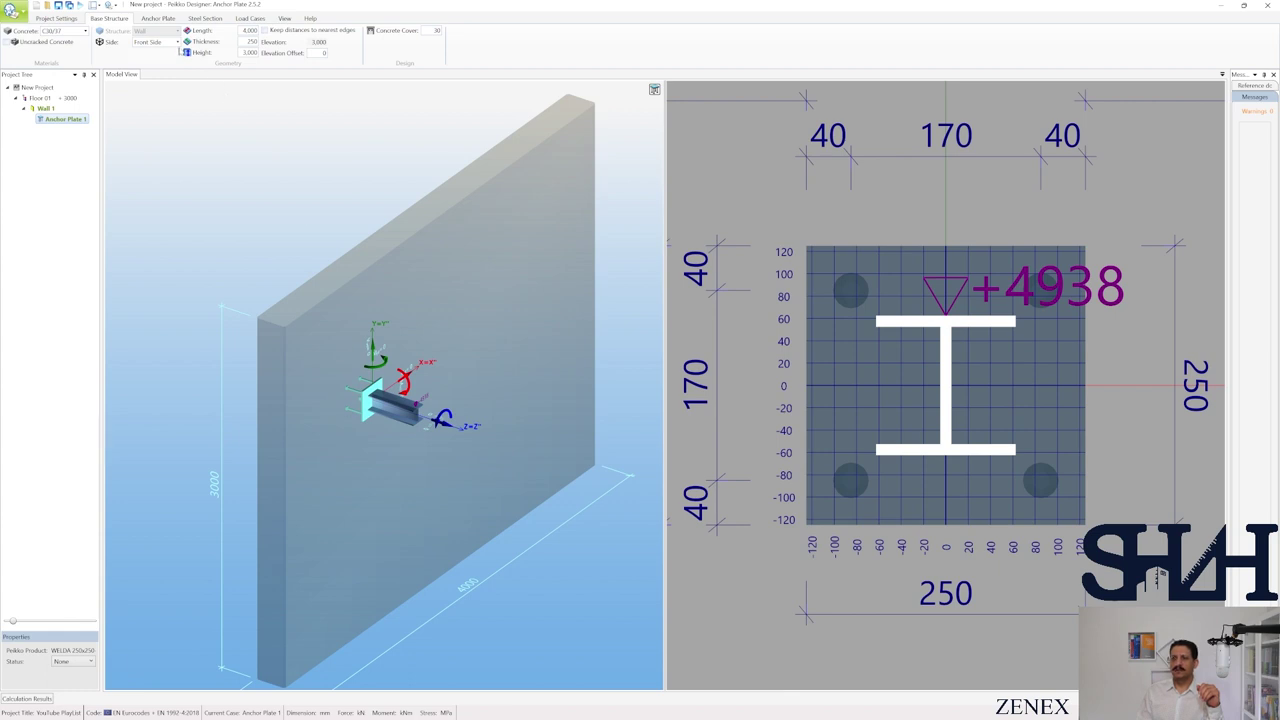
left_click(155, 41)
left_click(236, 258)
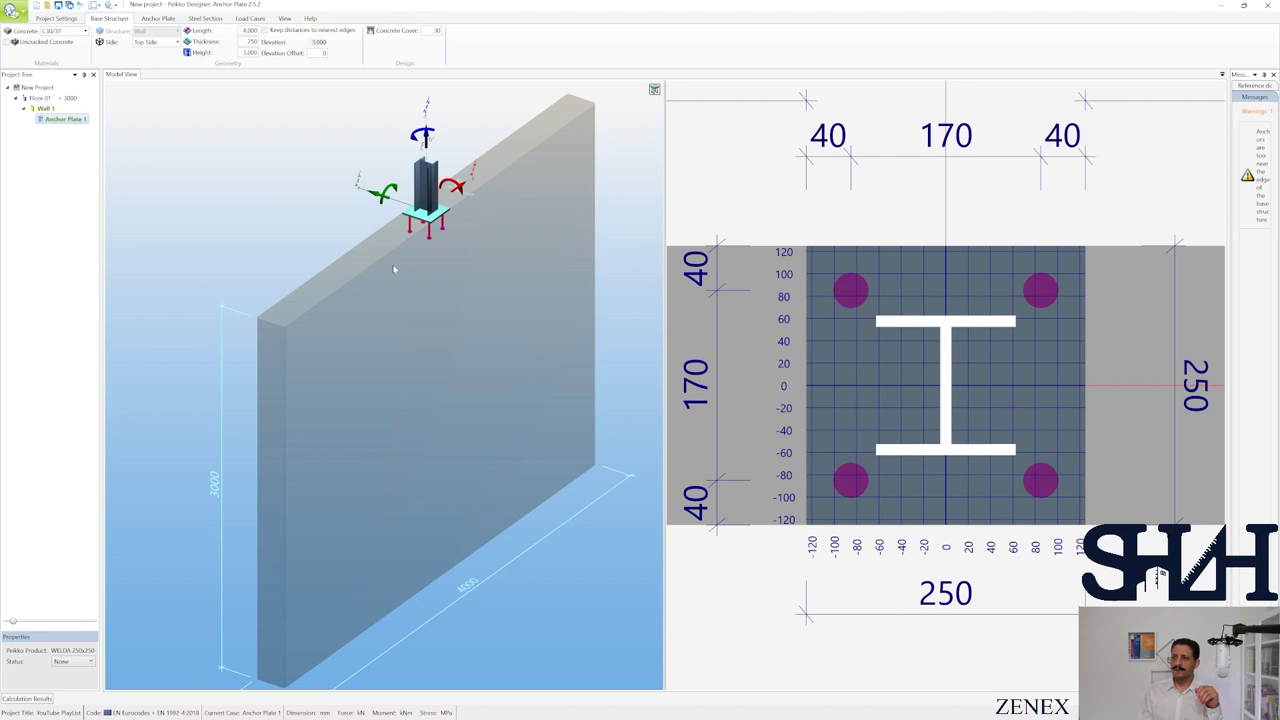
scroll(823, 389, "down", 3)
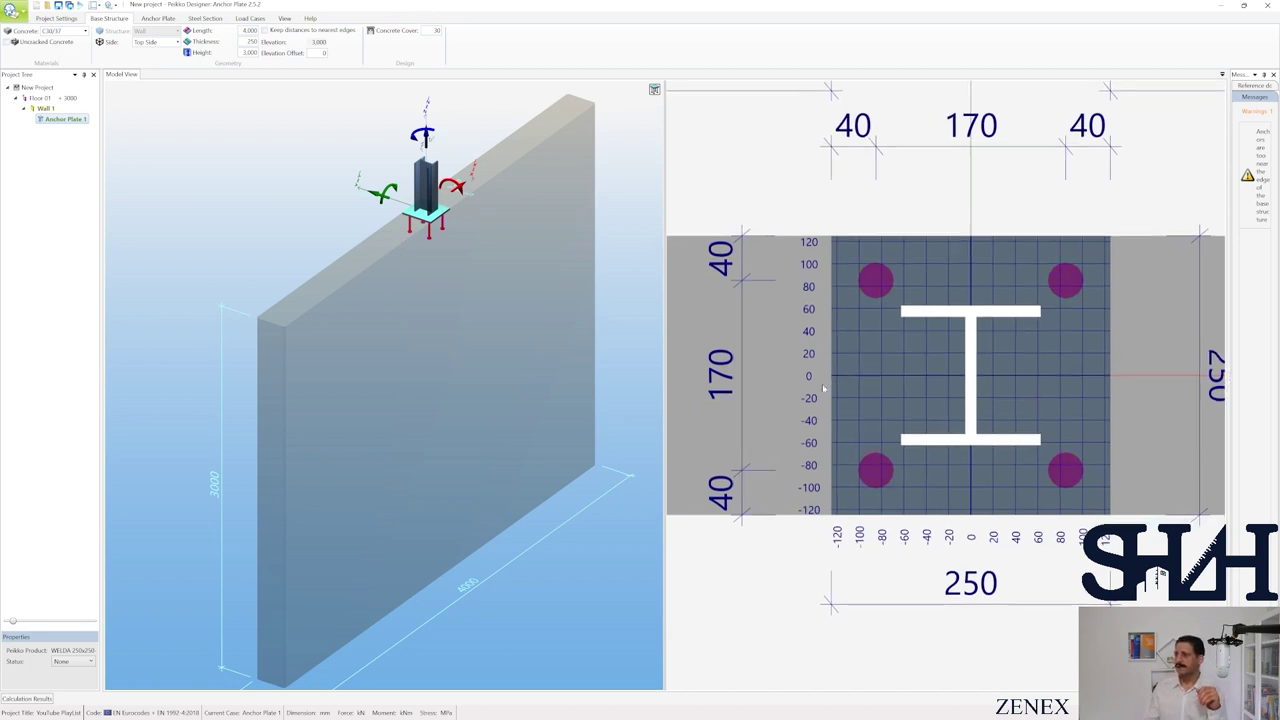
scroll(840, 384, "down", 4)
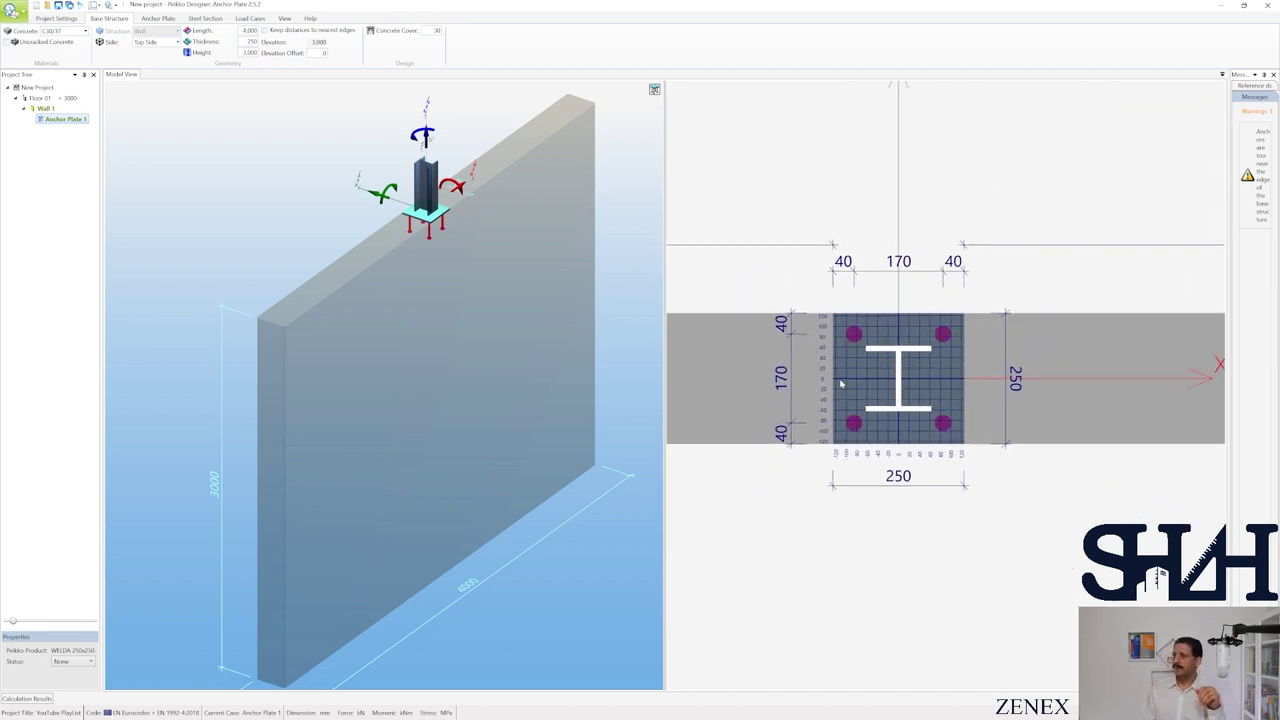
scroll(826, 386, "down", 2)
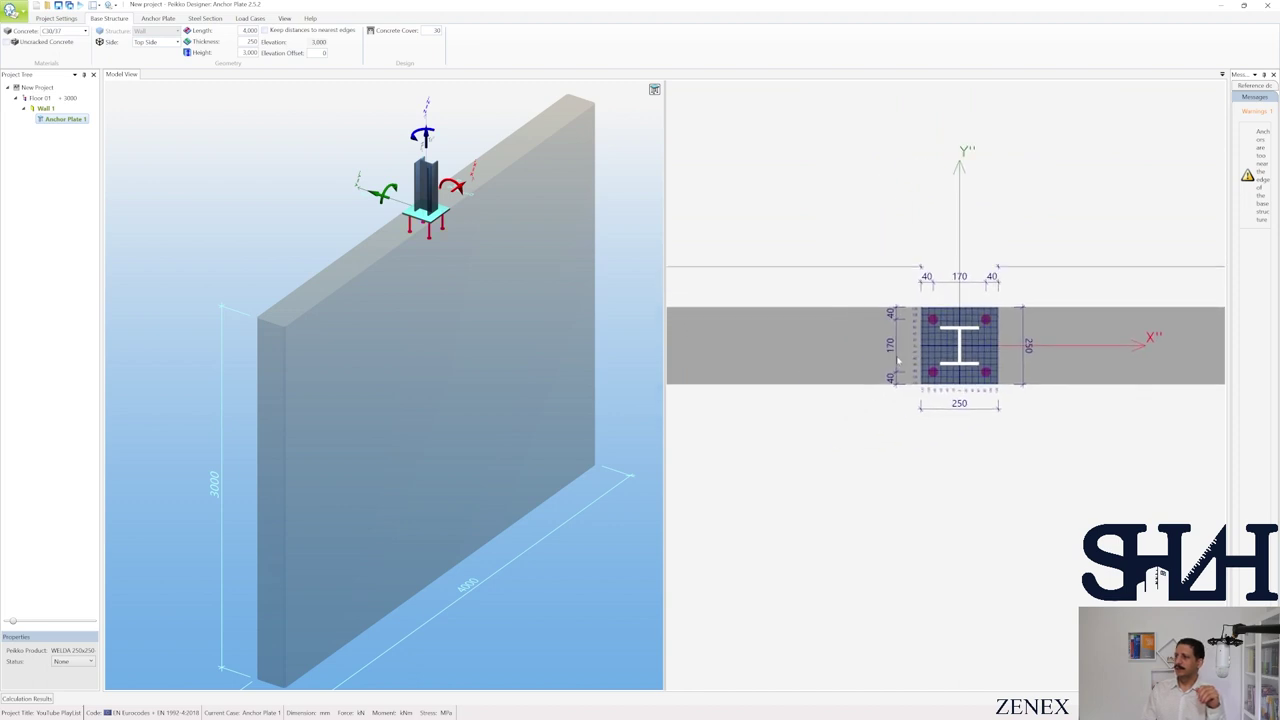
scroll(903, 330, "up", 2)
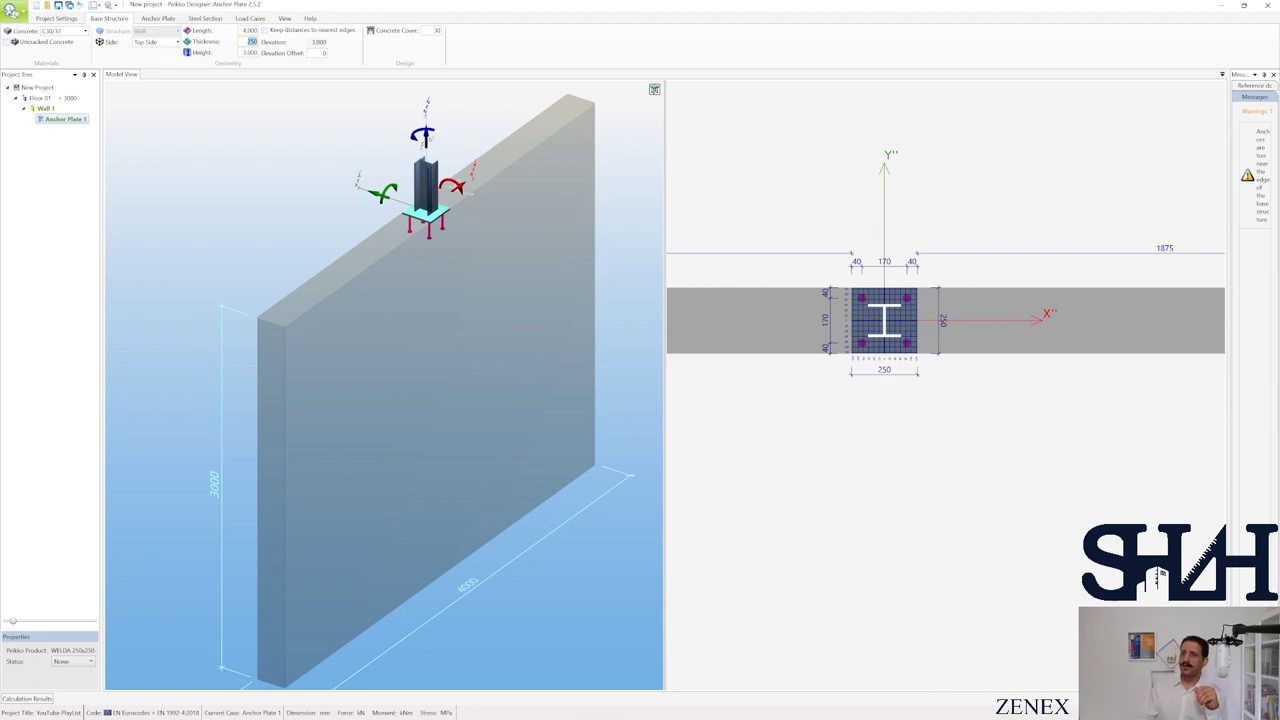
Change the wall geometry to 400 thickness and 4000 height
left_click(242, 31)
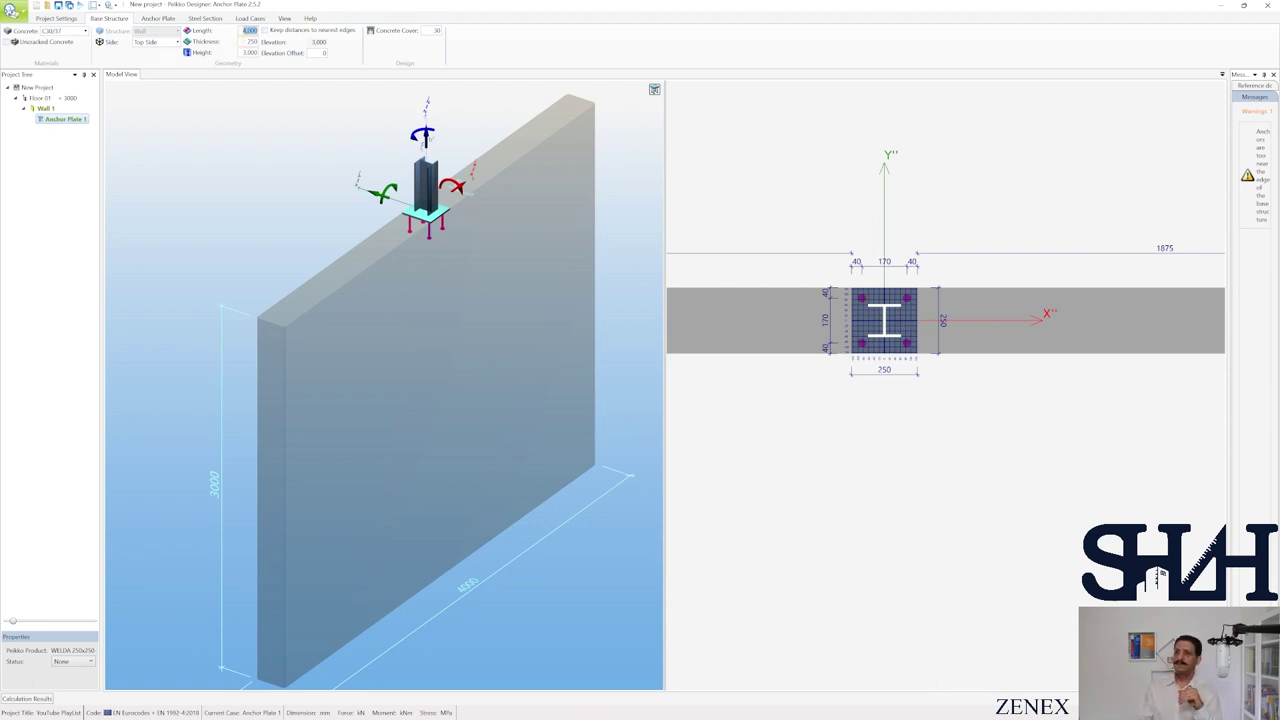
left_click(250, 52)
type("4000")
key("Return")
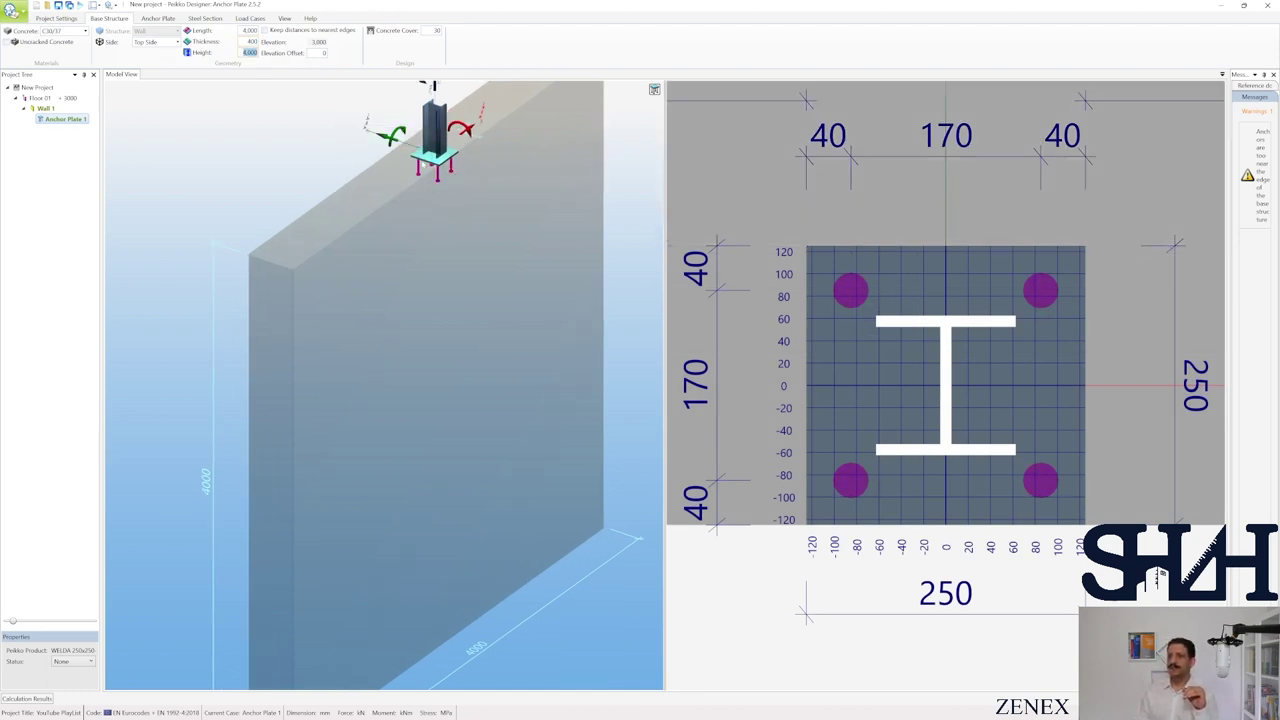
scroll(805, 343, "down", 3)
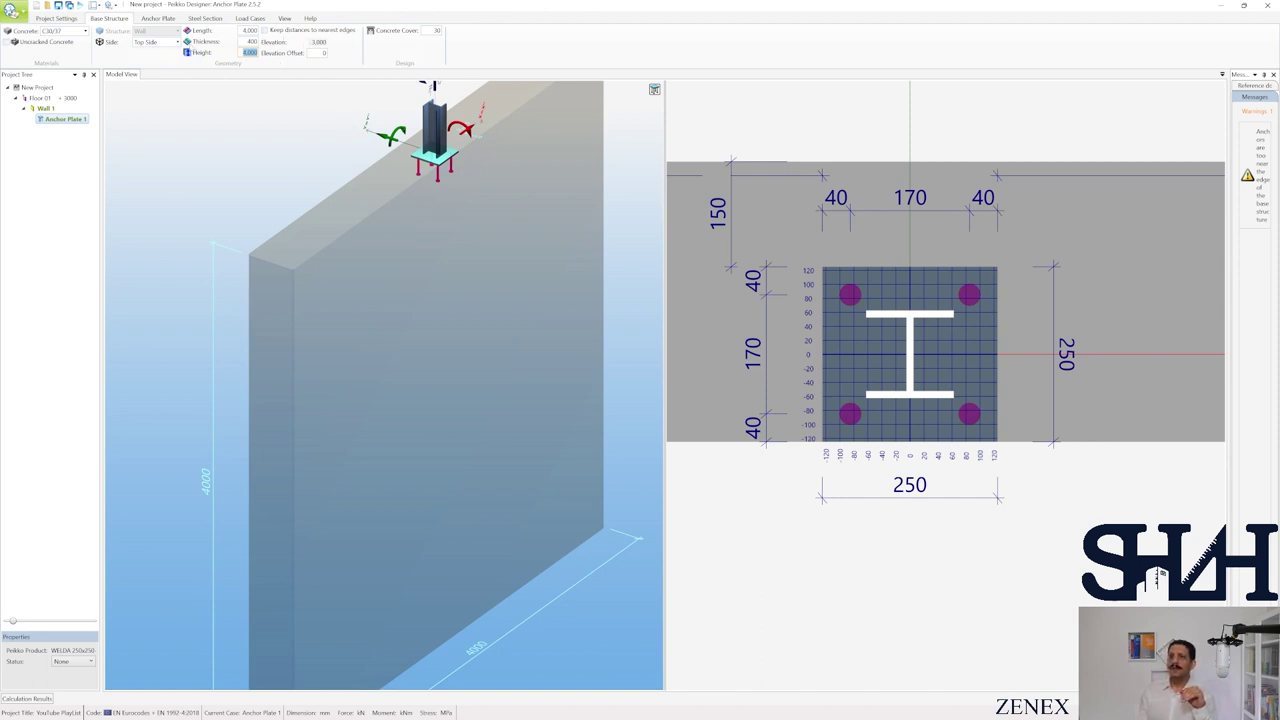
left_click(152, 18)
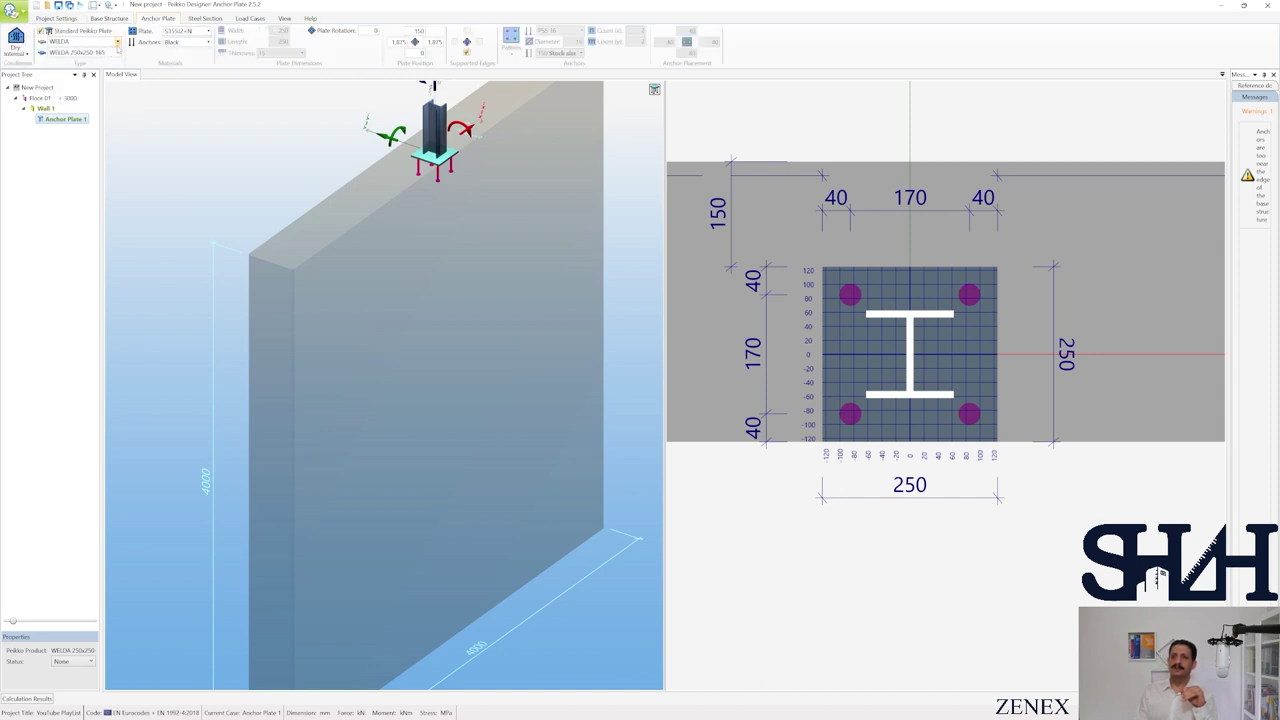
left_click(117, 42)
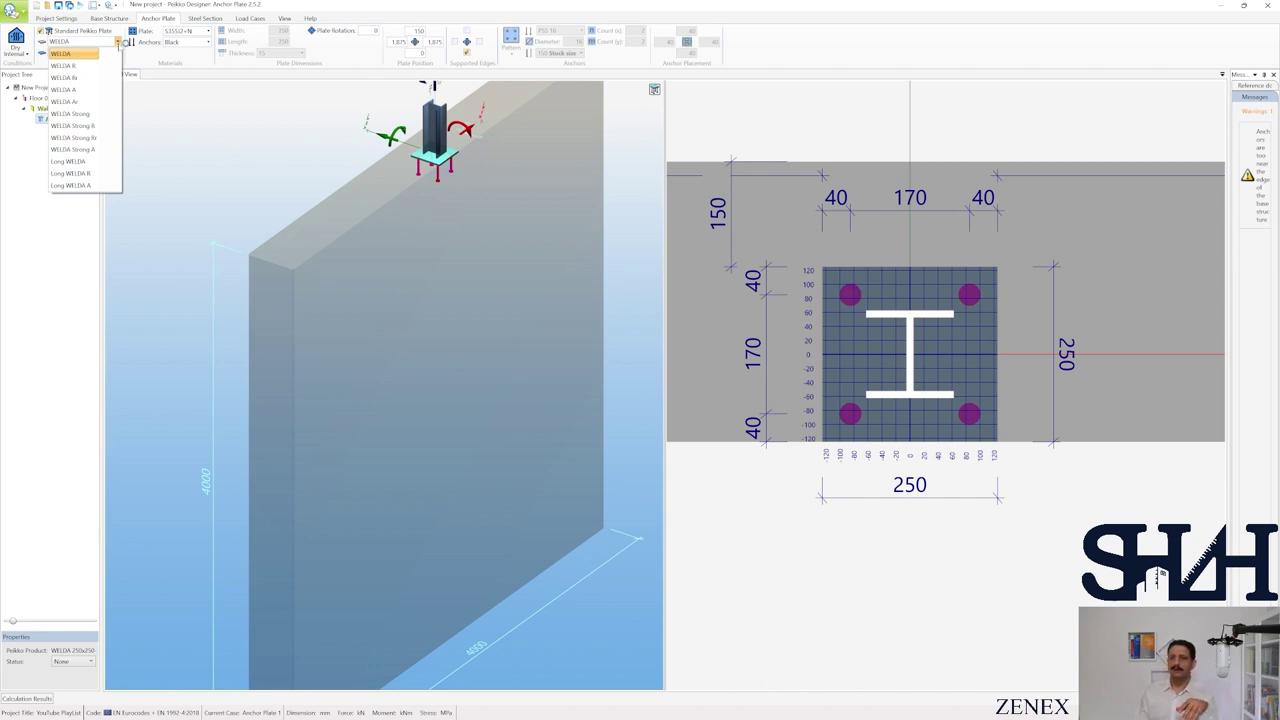
left_click(117, 43)
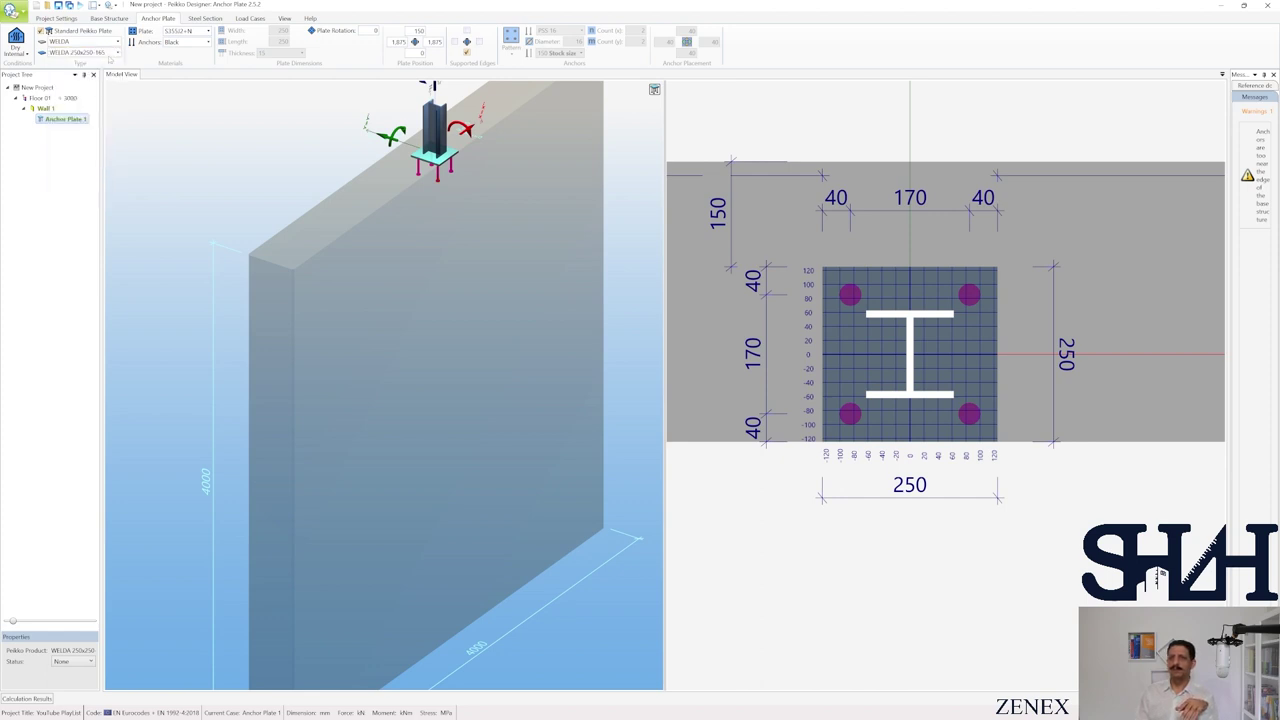
left_click(117, 52)
left_click(117, 52)
left_click(117, 52)
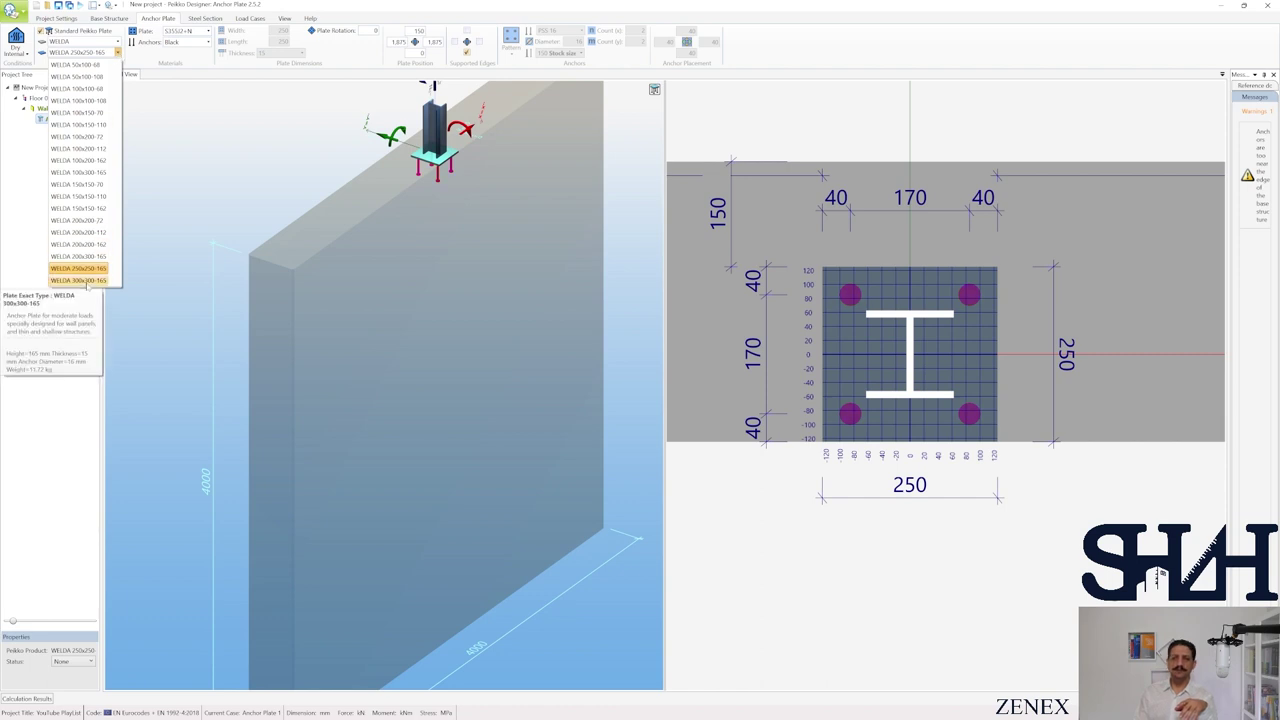
left_click(80, 280)
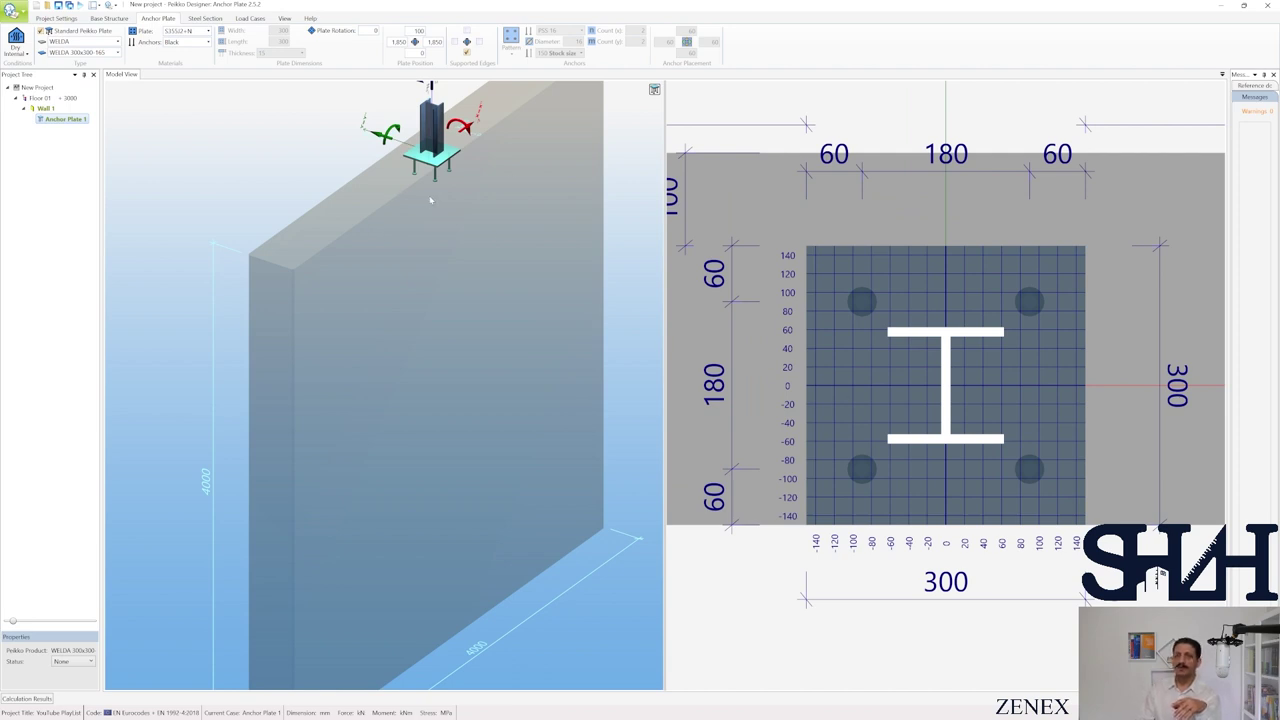
mouse_move(436, 176)
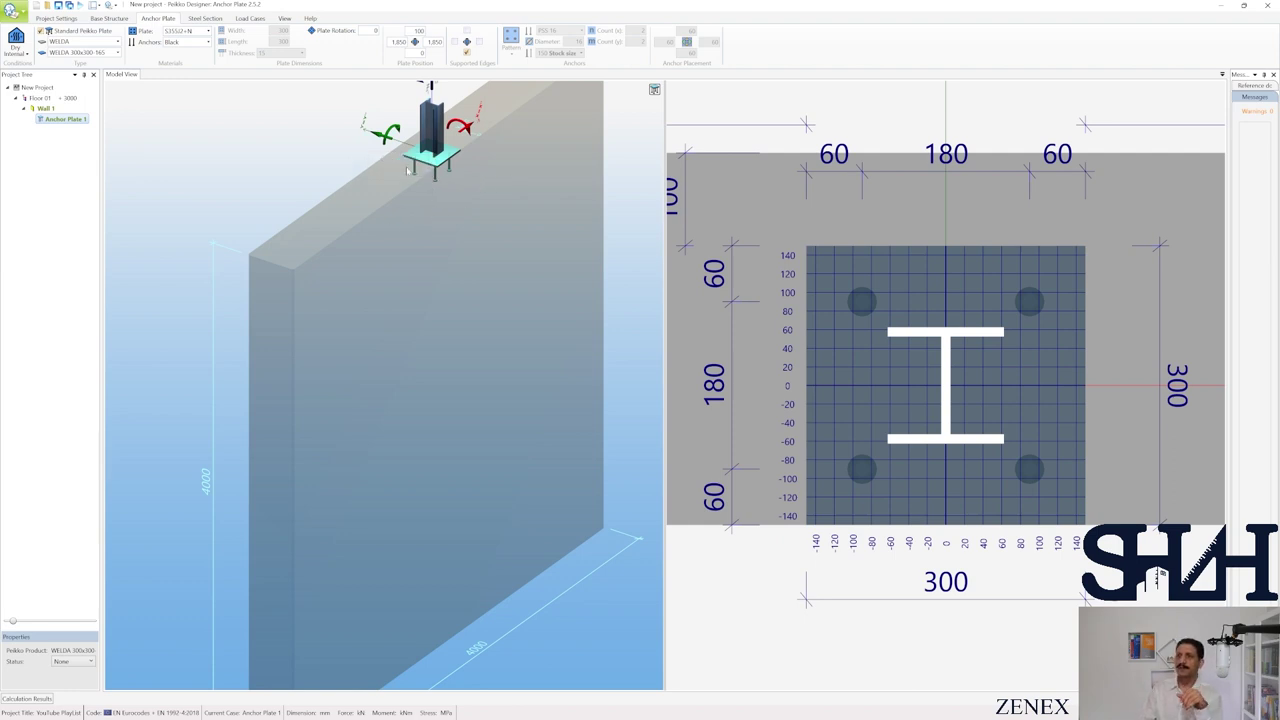
scroll(896, 318, "down", 3)
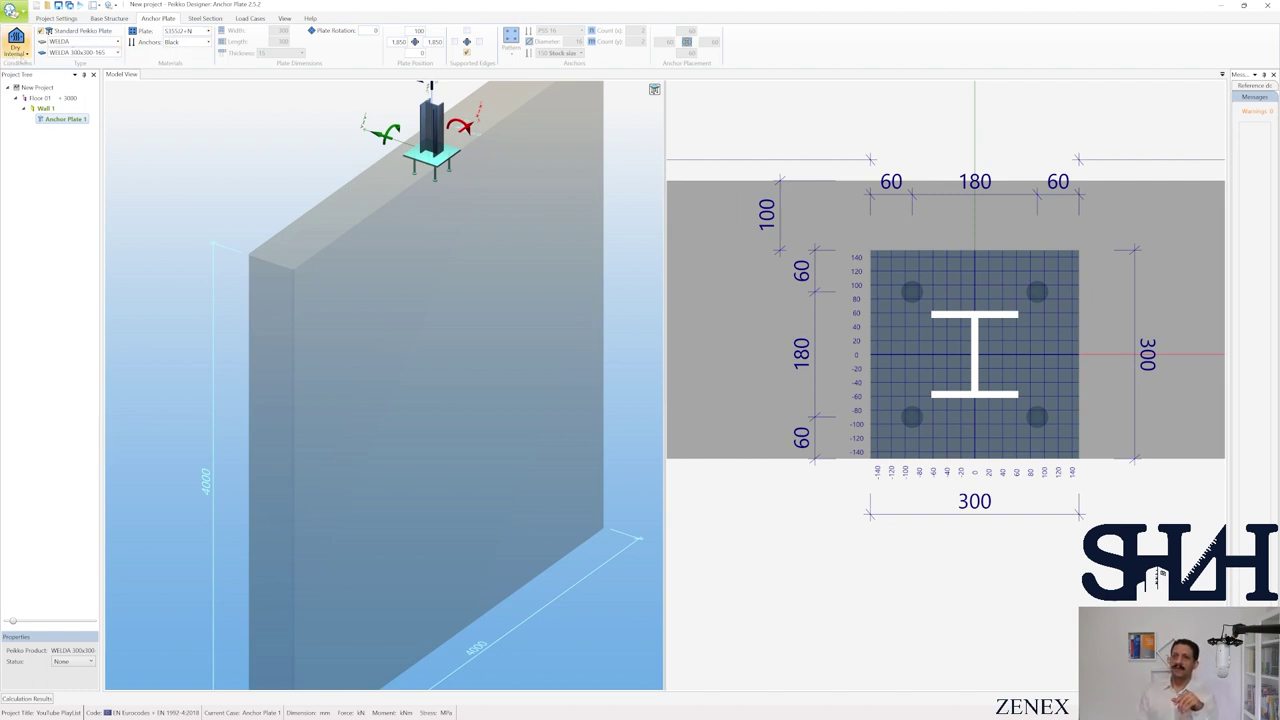
Keep Dry Internal exposure and reduce the plate's edge offset from the wall faces to 50
left_click(26, 55)
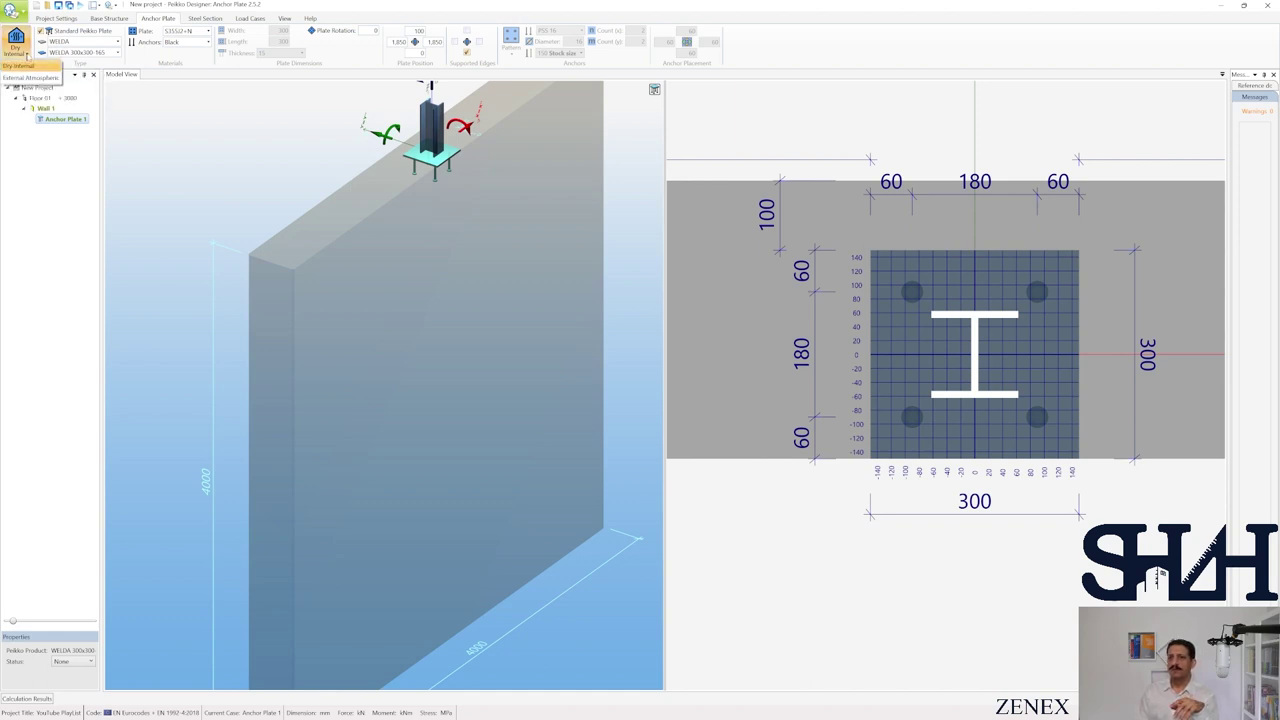
left_click(20, 65)
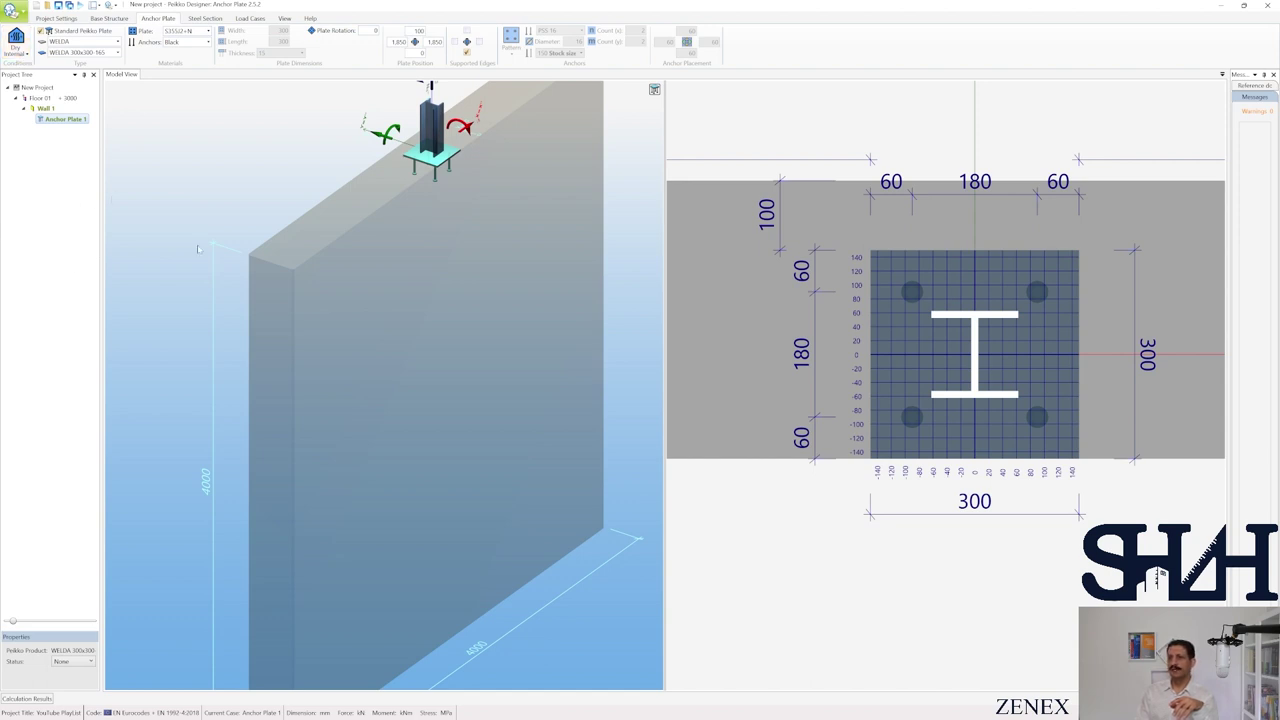
left_click(415, 40)
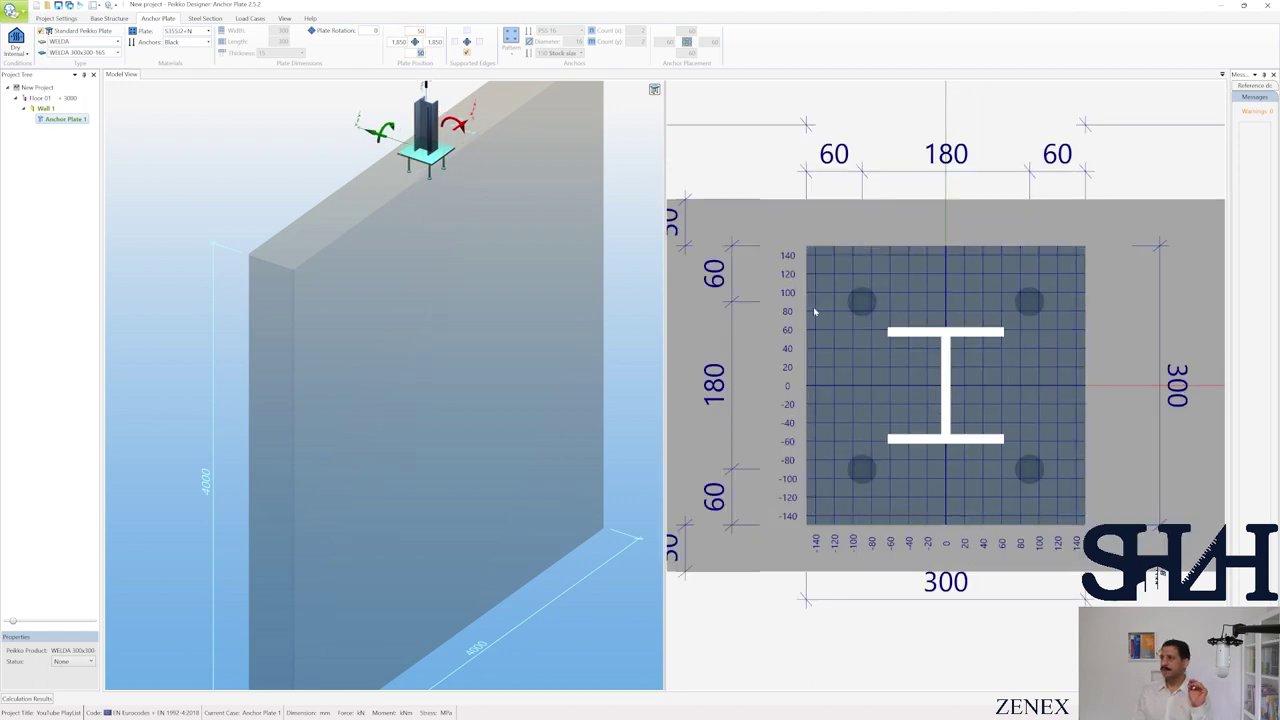
scroll(815, 313, "down", 2)
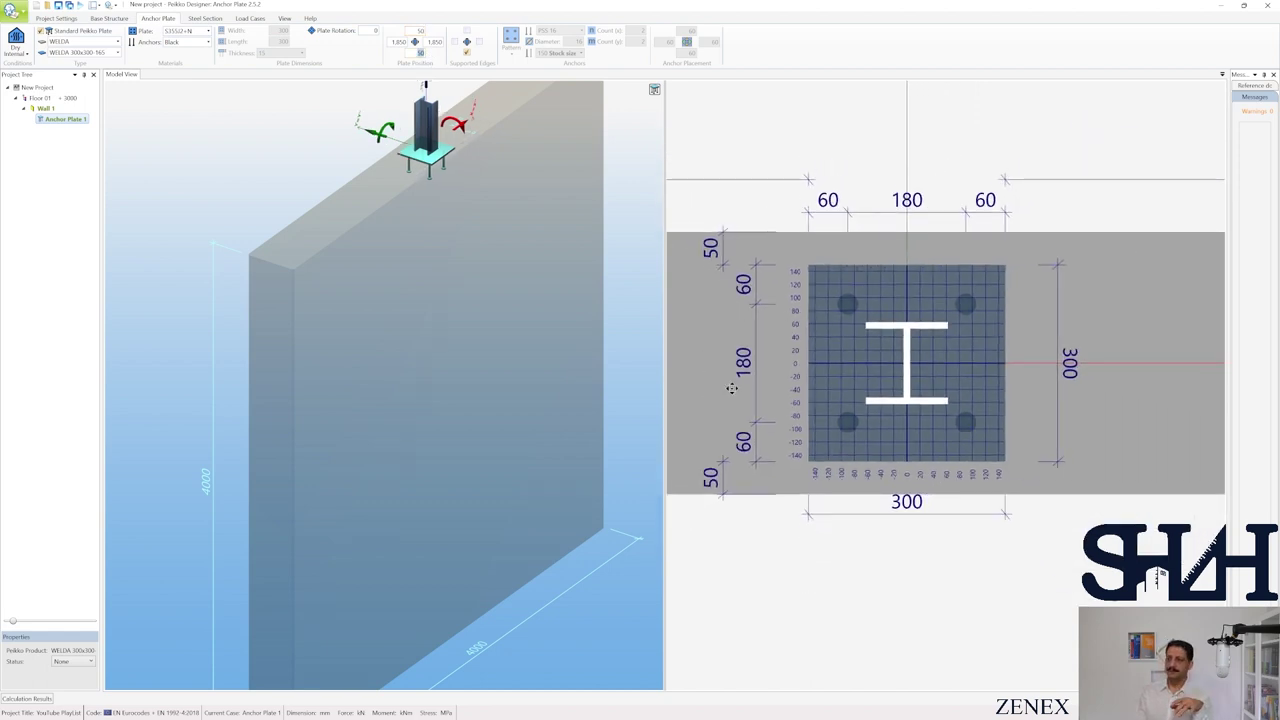
scroll(948, 386, "down", 3)
scroll(948, 386, "down", 2)
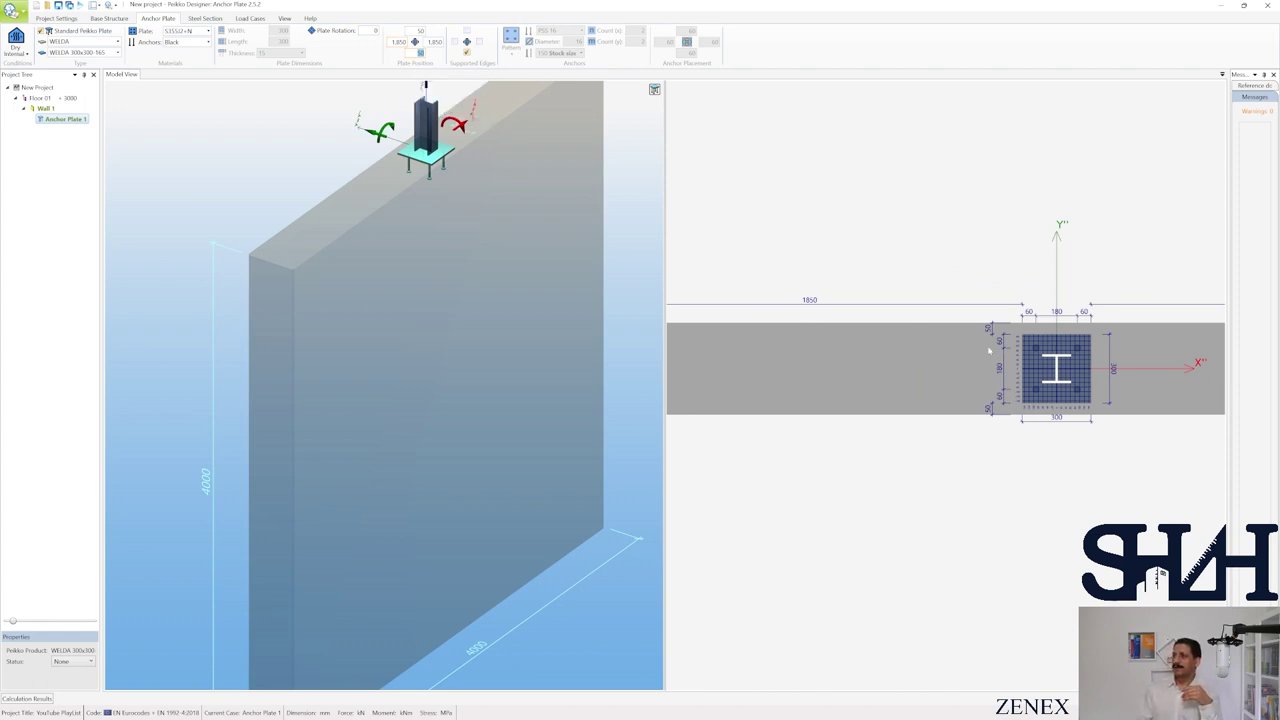
Set the plate's position along the wall to 650 from the end and pan the view to check it
left_click(398, 41)
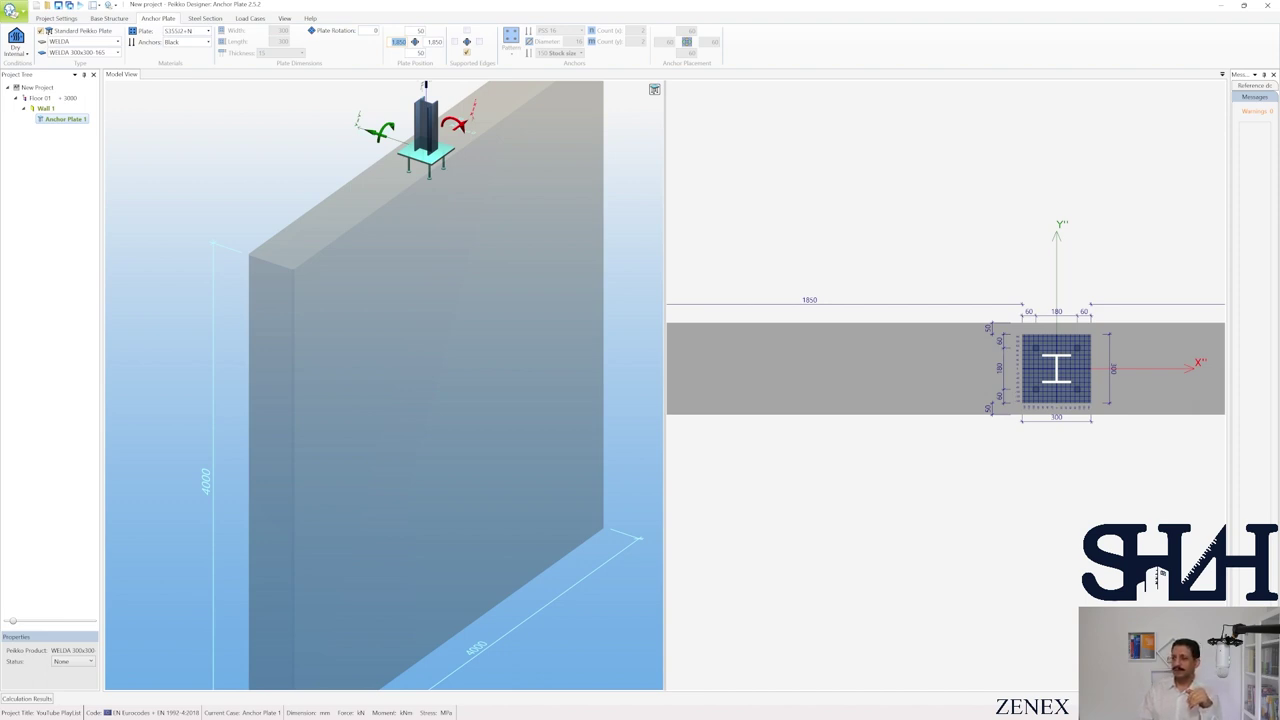
type("0")
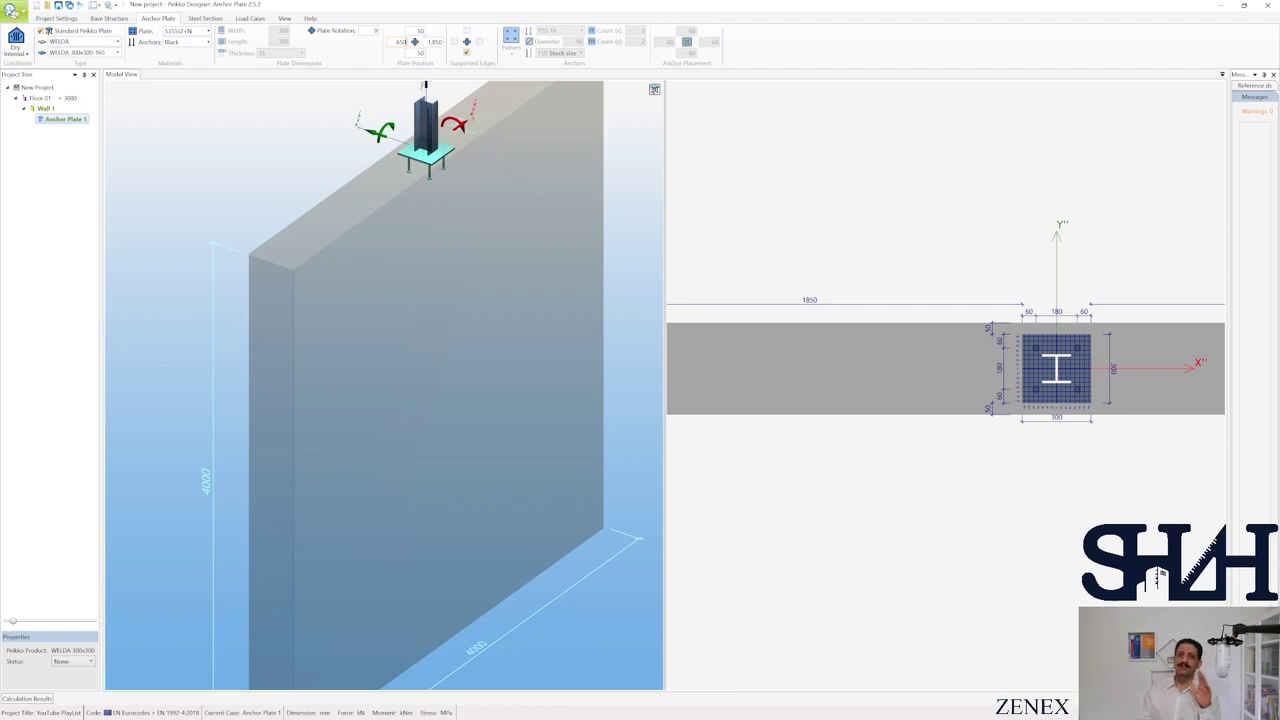
key("Tab")
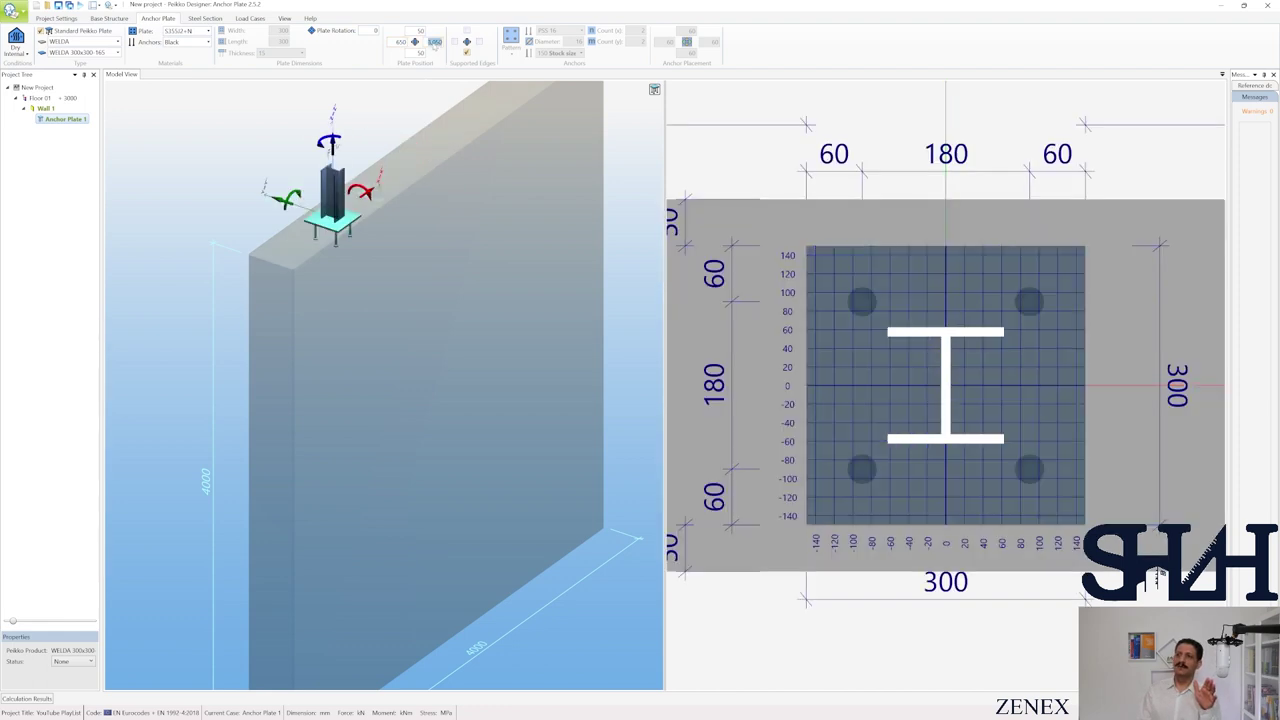
scroll(810, 380, "down", 5)
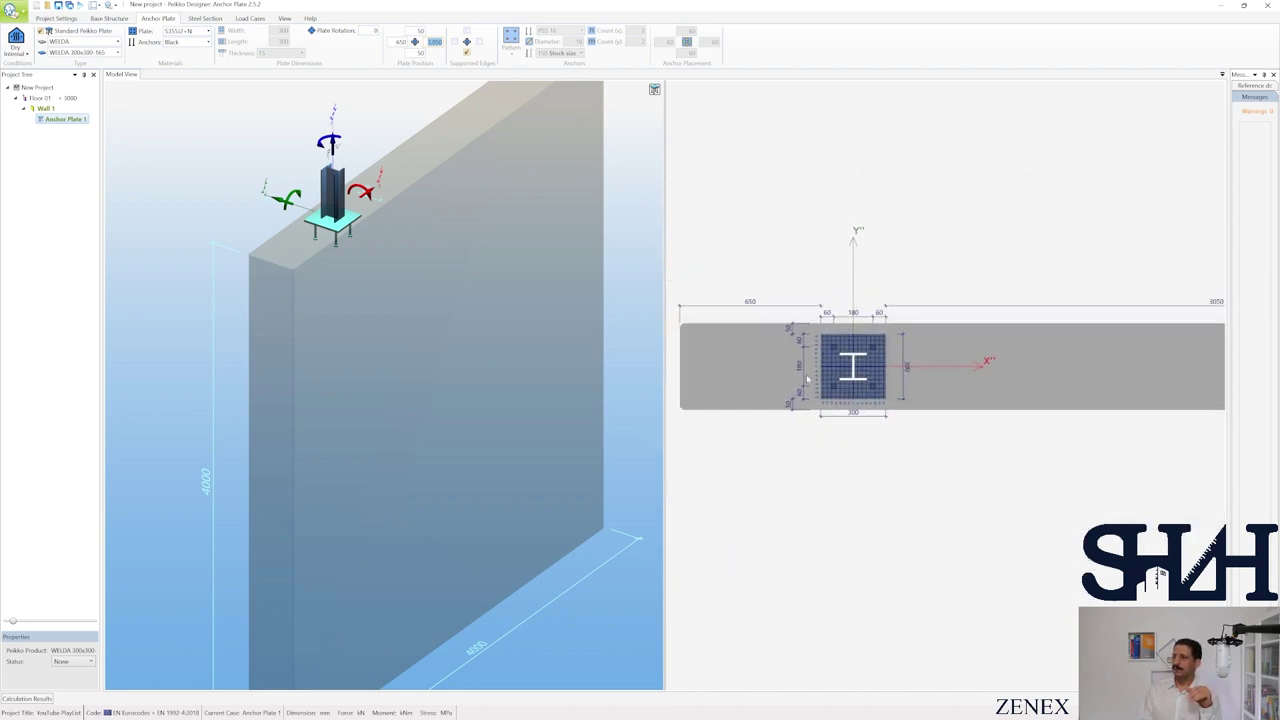
middle_click_drag(423, 357, 362, 376)
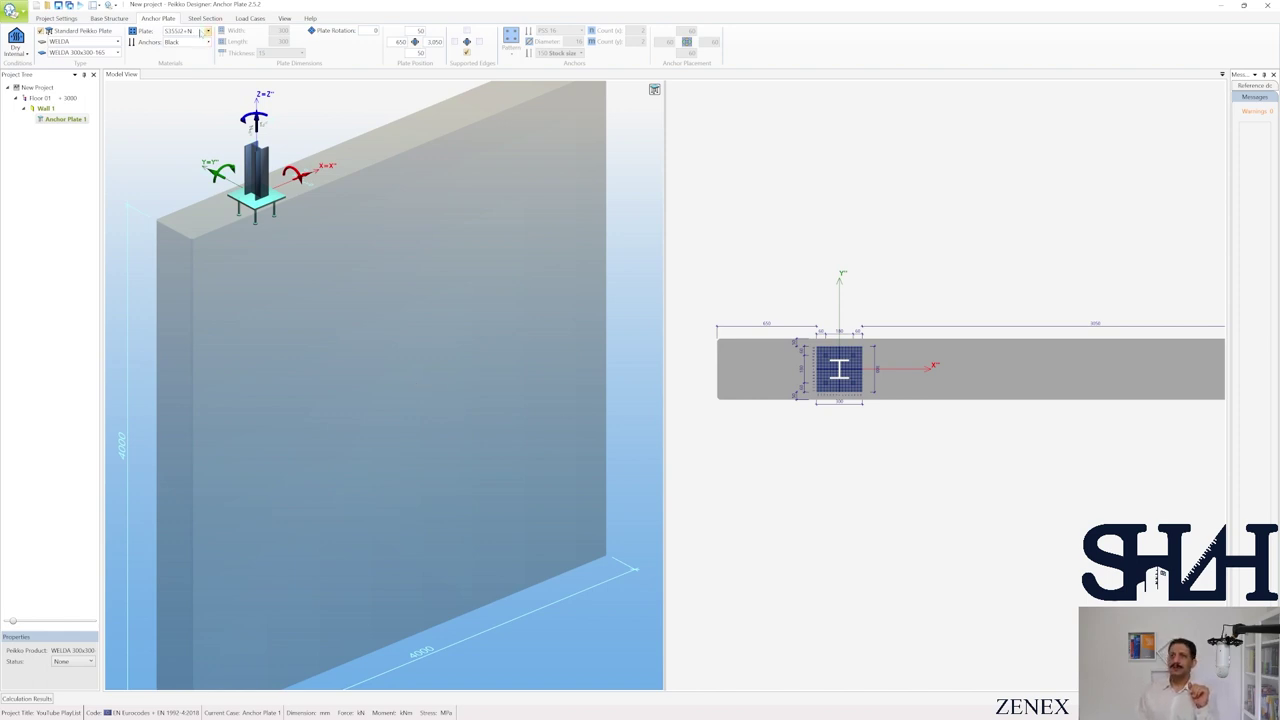
left_click(205, 18)
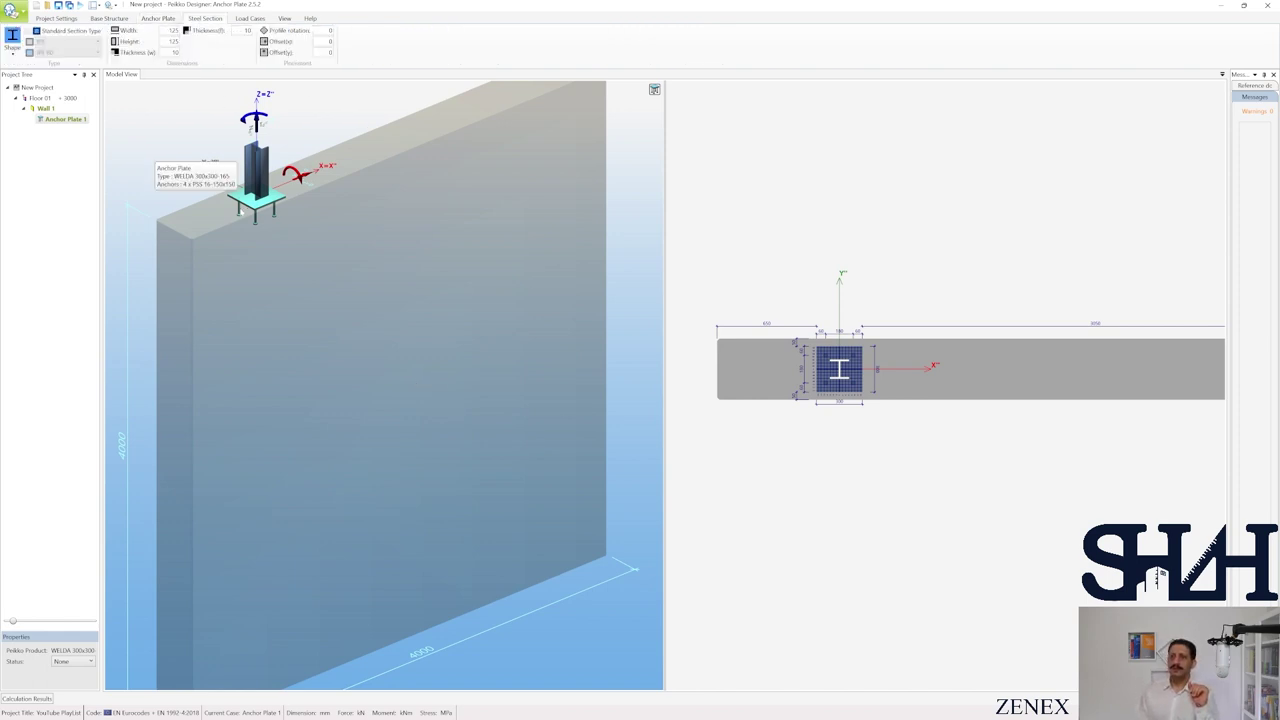
Frame the column in the 3D view, then switch to the EurocodeApplied IPE profile table in the browser
middle_click_drag(240, 208, 335, 303)
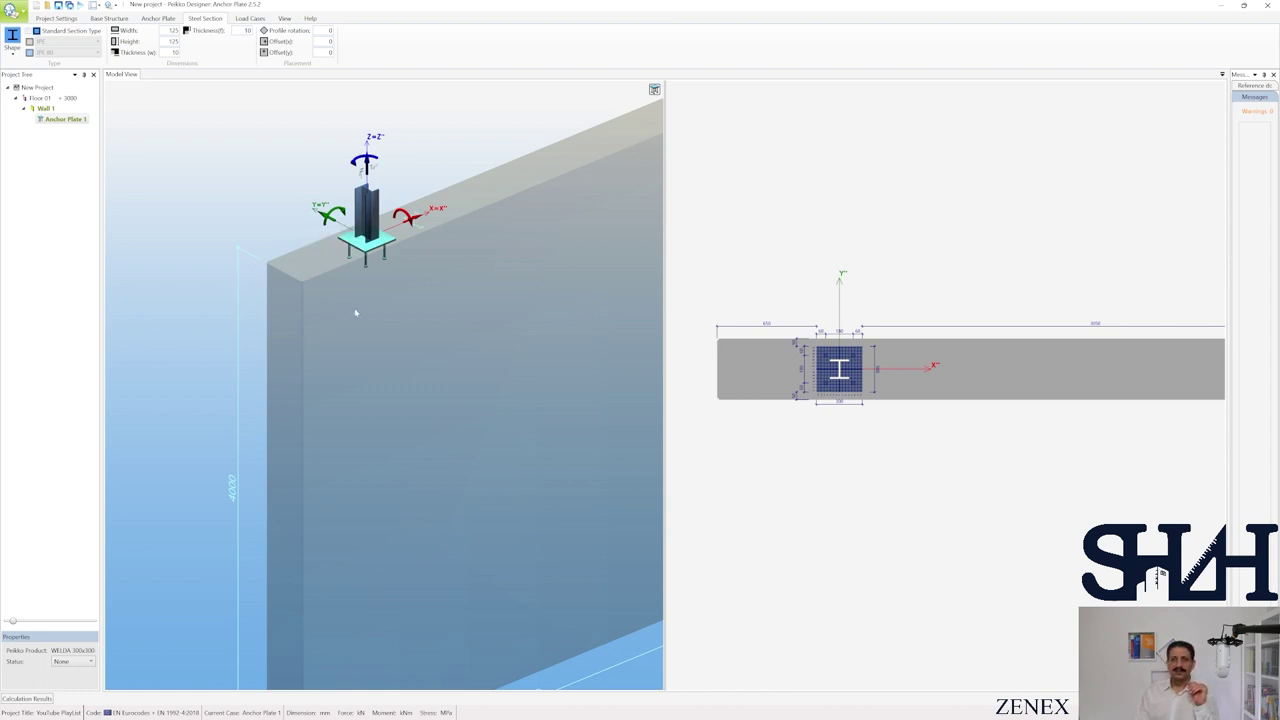
scroll(345, 288, "up", 3)
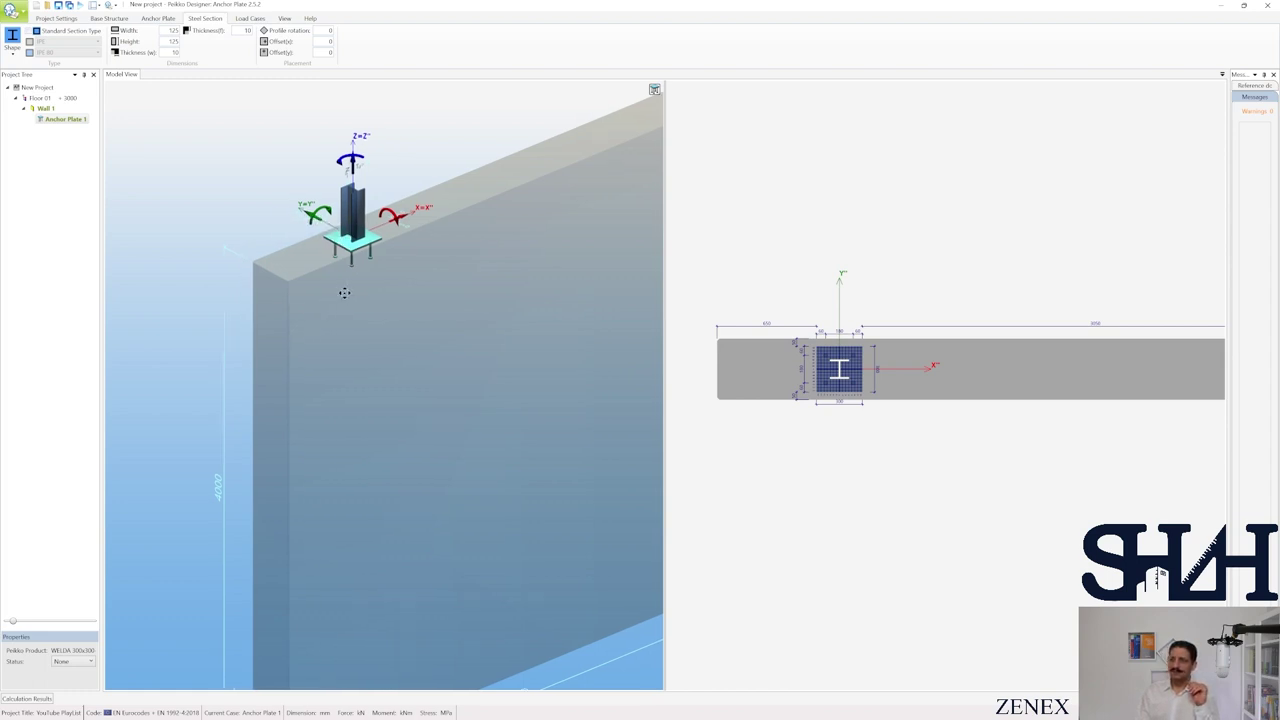
middle_click_drag(342, 264, 346, 321)
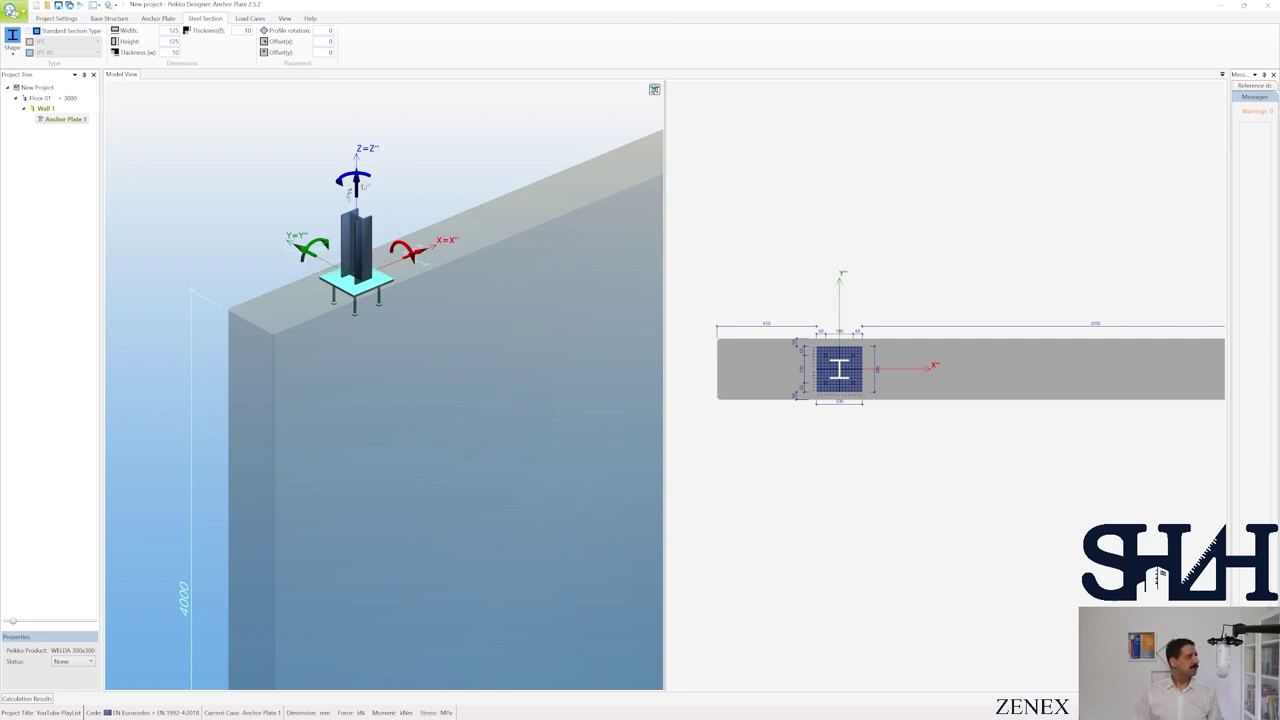
key("alt+Tab")
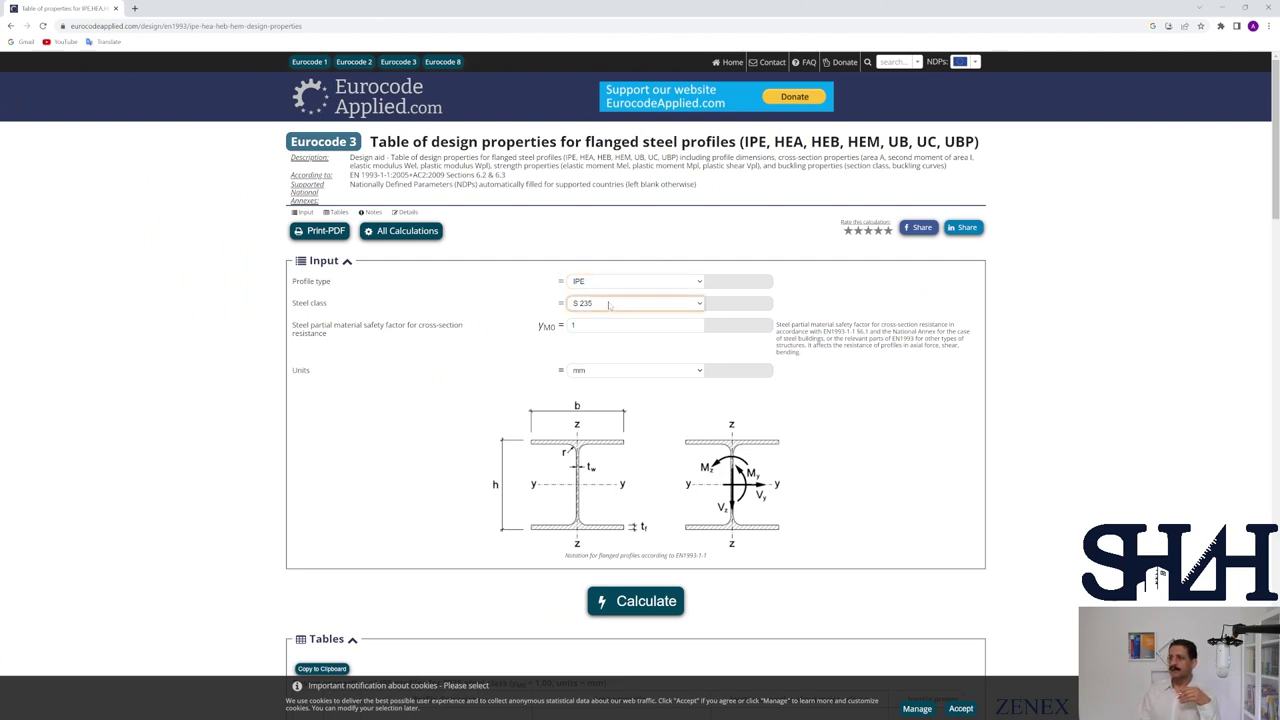
Calculate the S 235 IPE properties table and highlight the IPE240 row
scroll(548, 453, "down", 1)
left_click(614, 500)
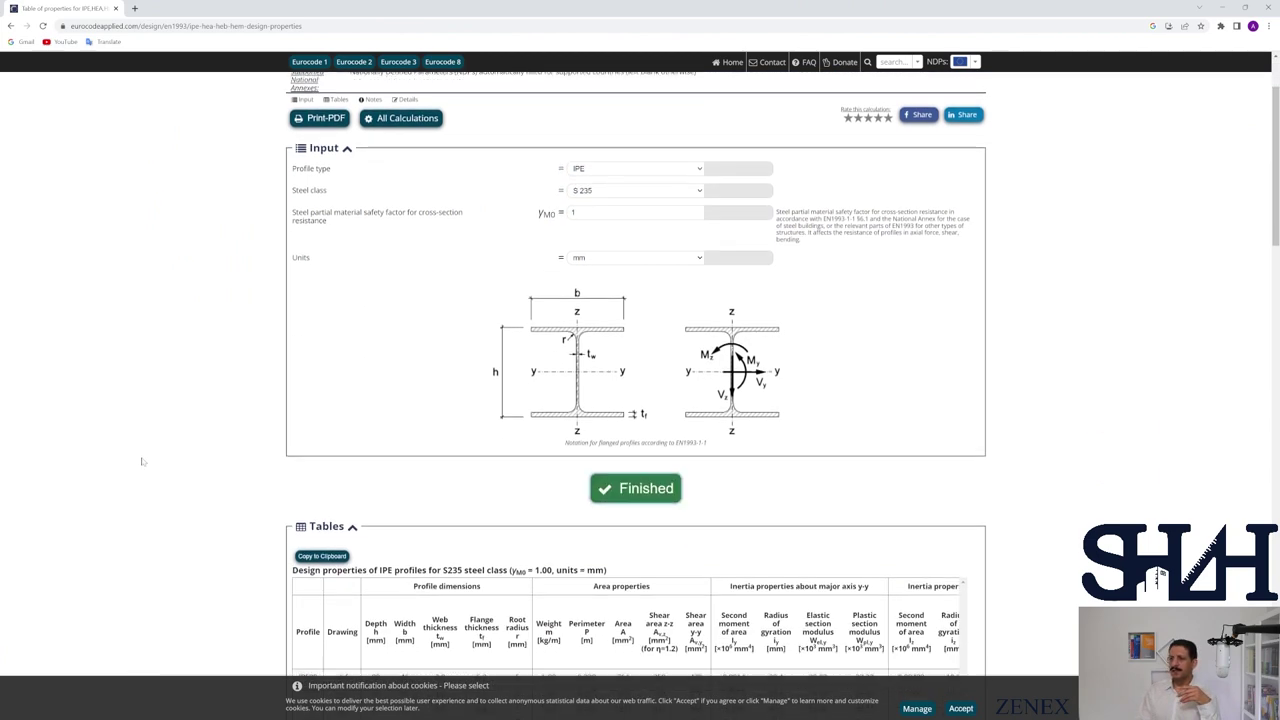
scroll(143, 457, "down", 3)
scroll(170, 447, "down", 1)
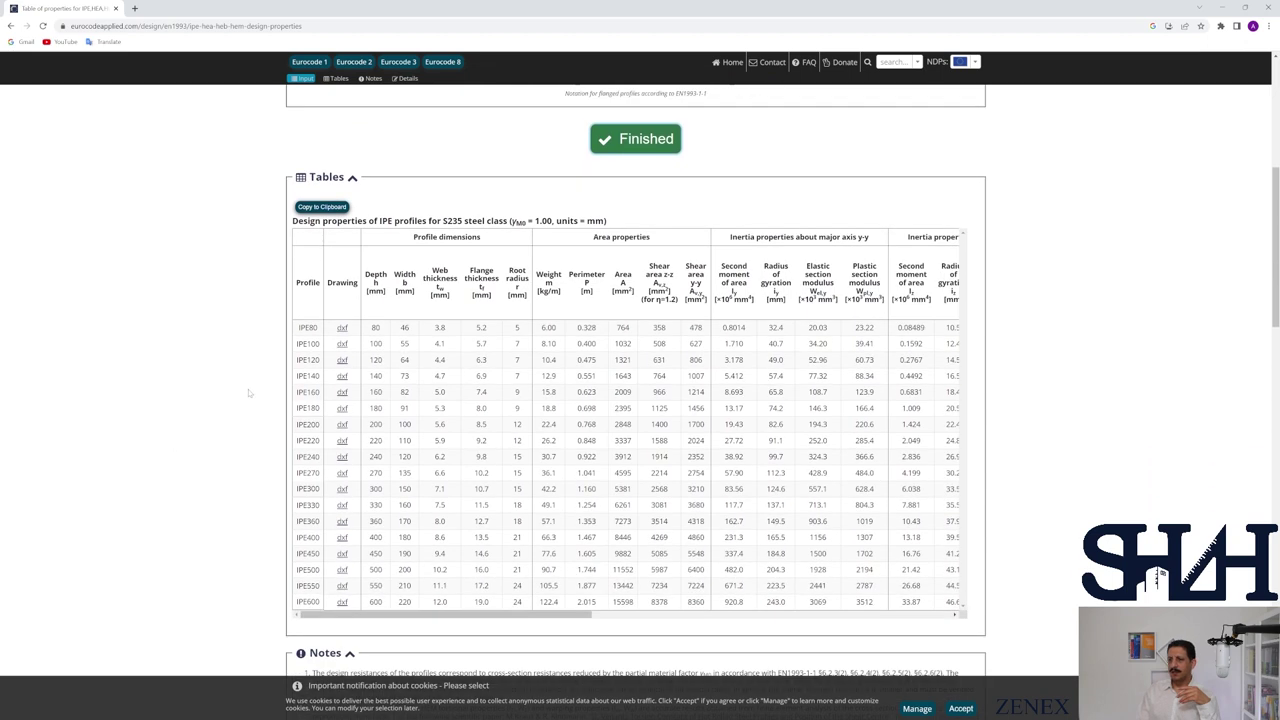
left_click(300, 458)
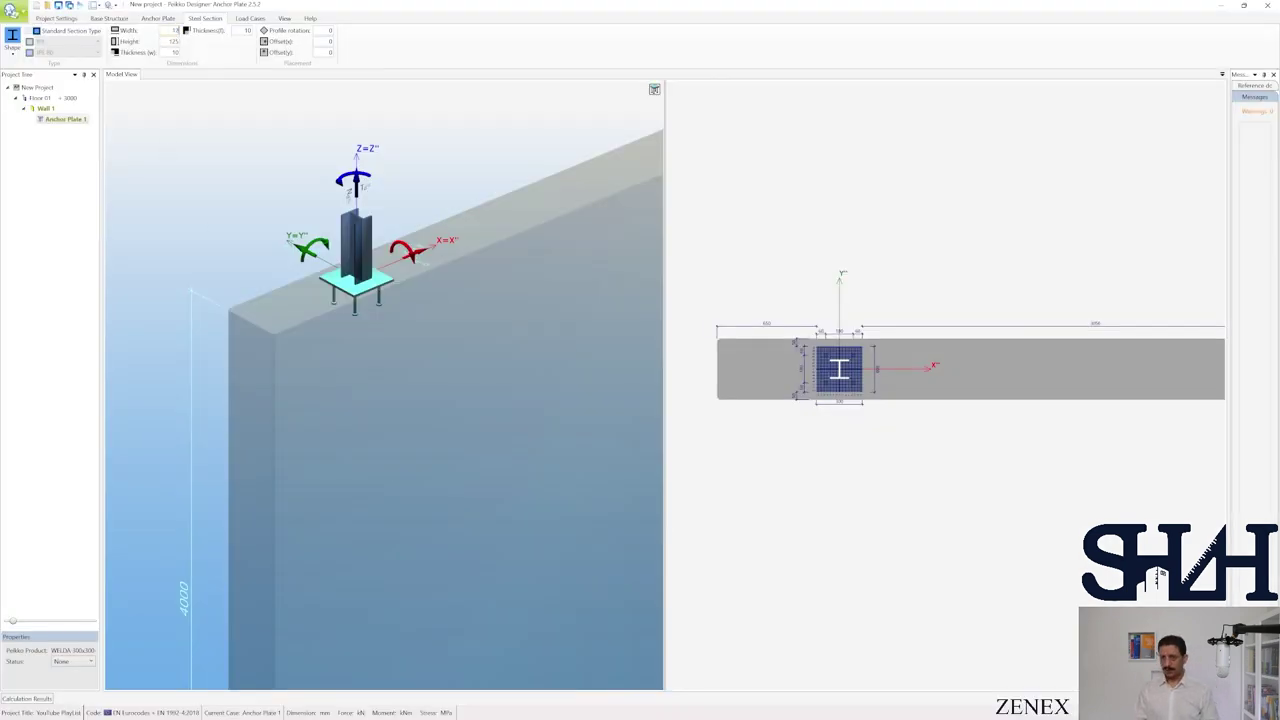
Enter the IPE240 section height 240 and web thickness 6, cross-checking against the browser table
type("240")
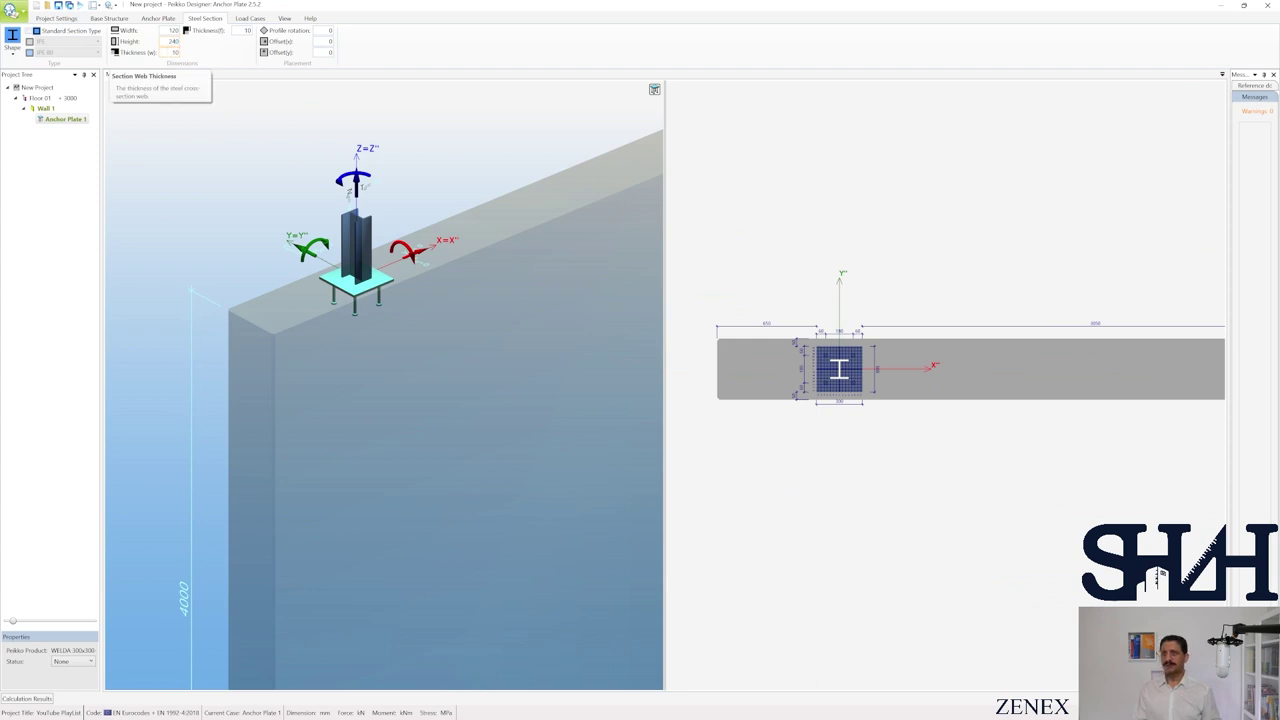
key("Tab")
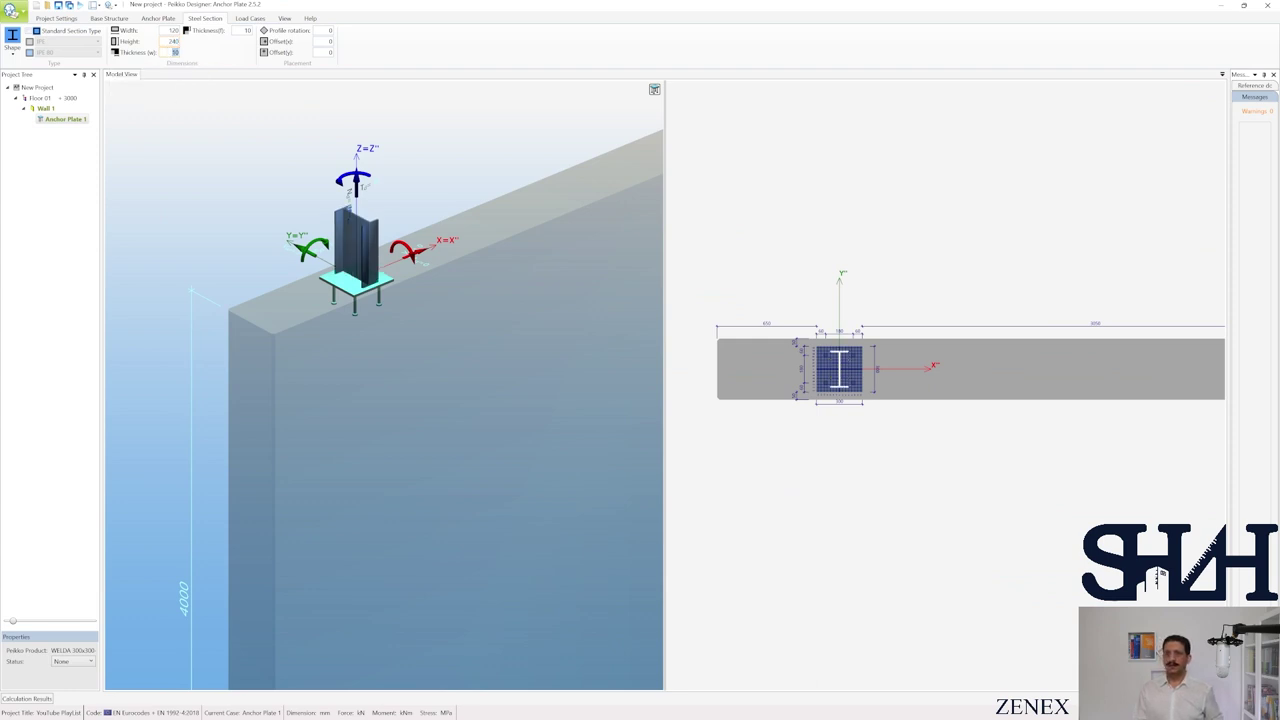
key("alt+Tab")
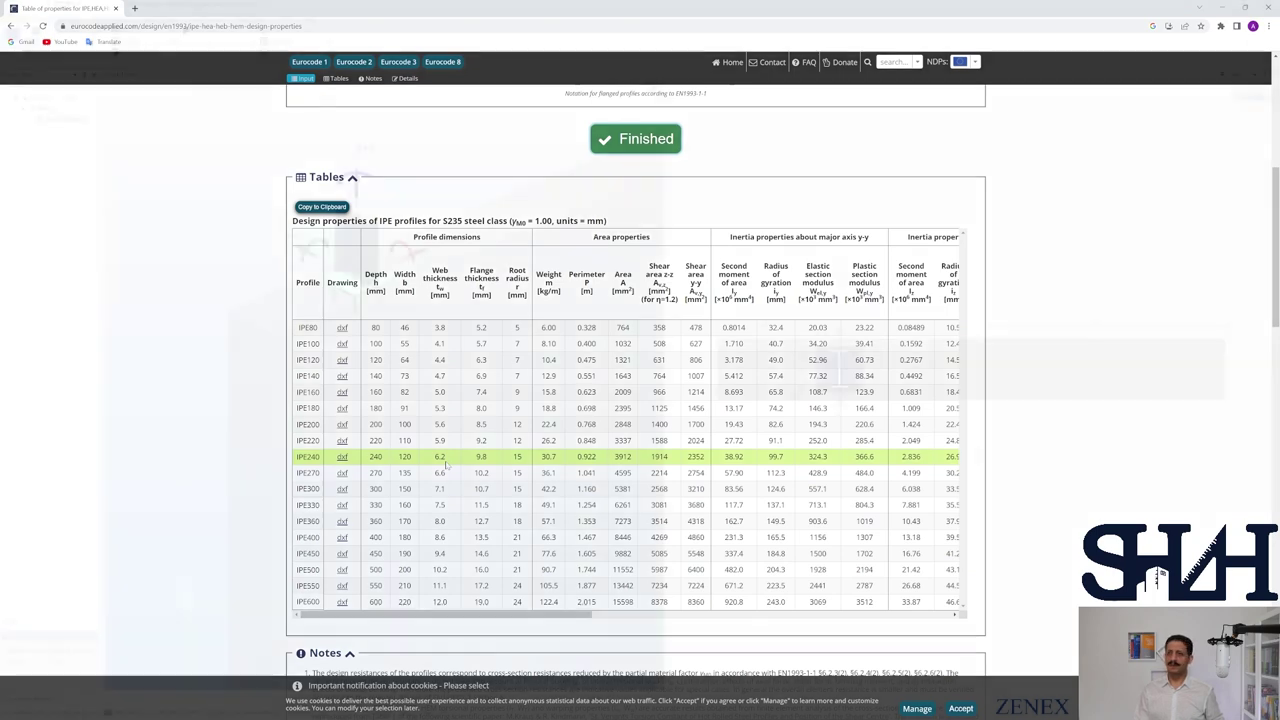
key("alt+Tab")
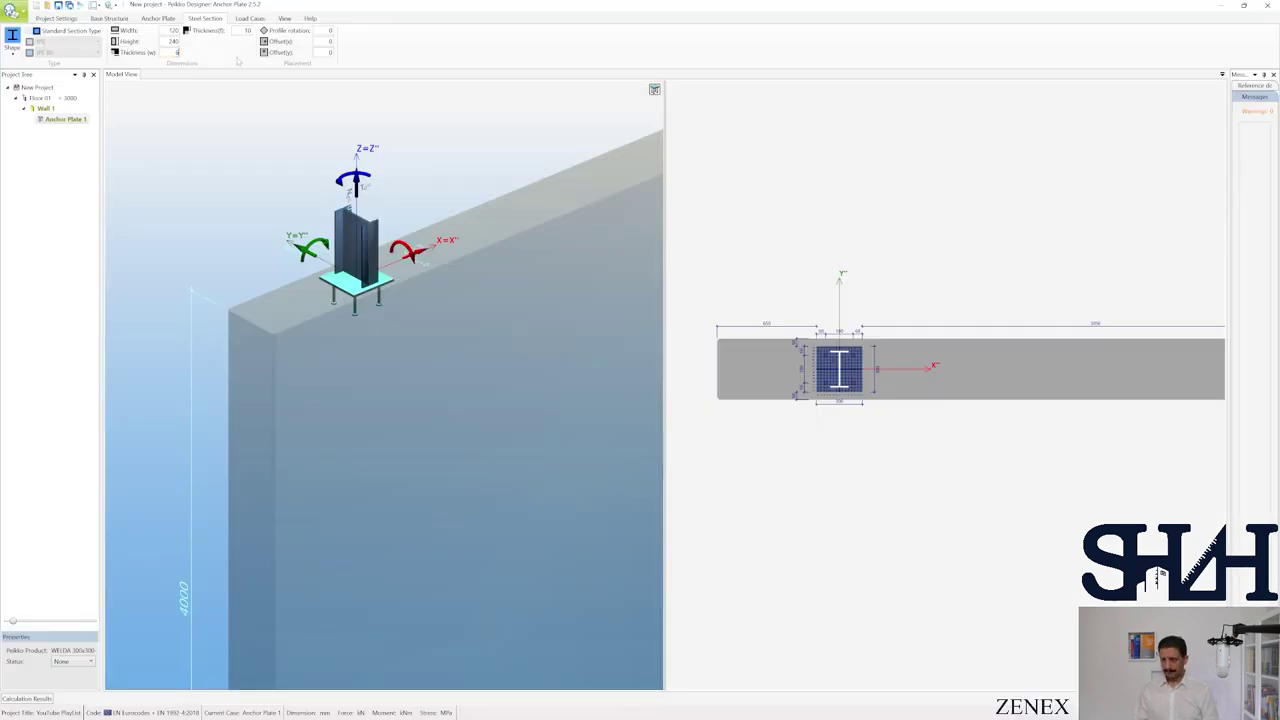
key("alt+Tab")
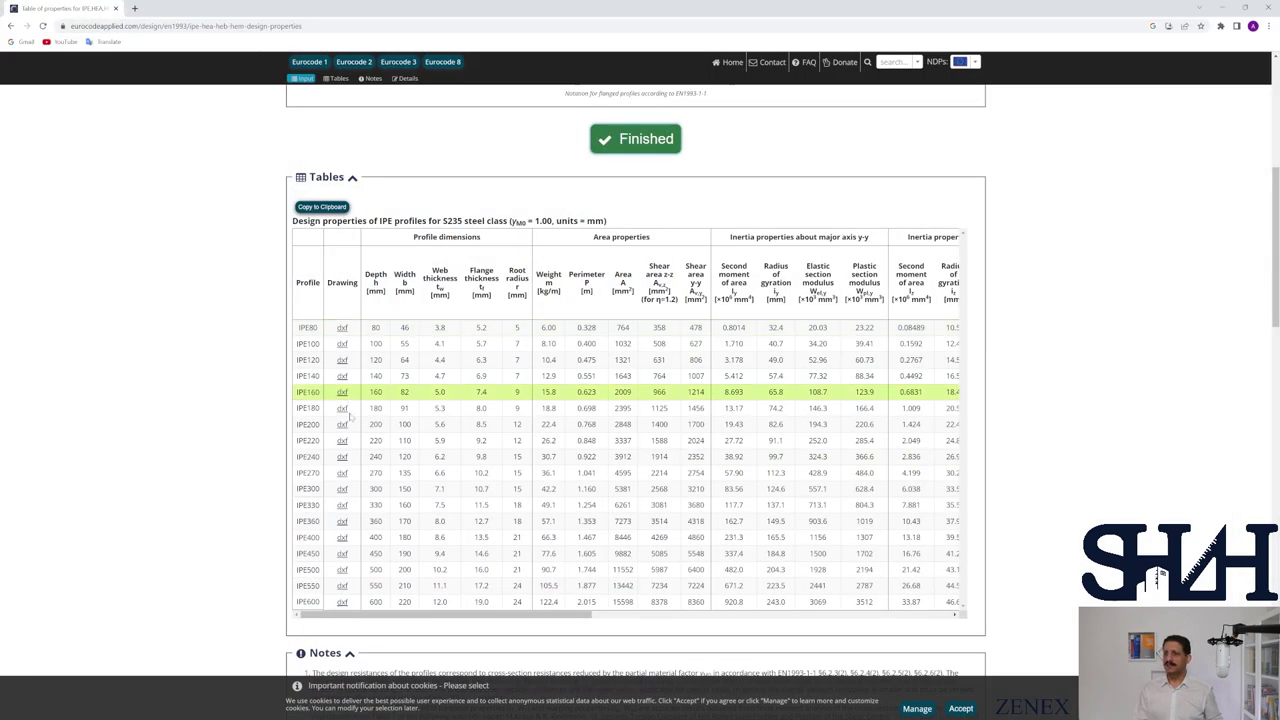
key("alt+Tab")
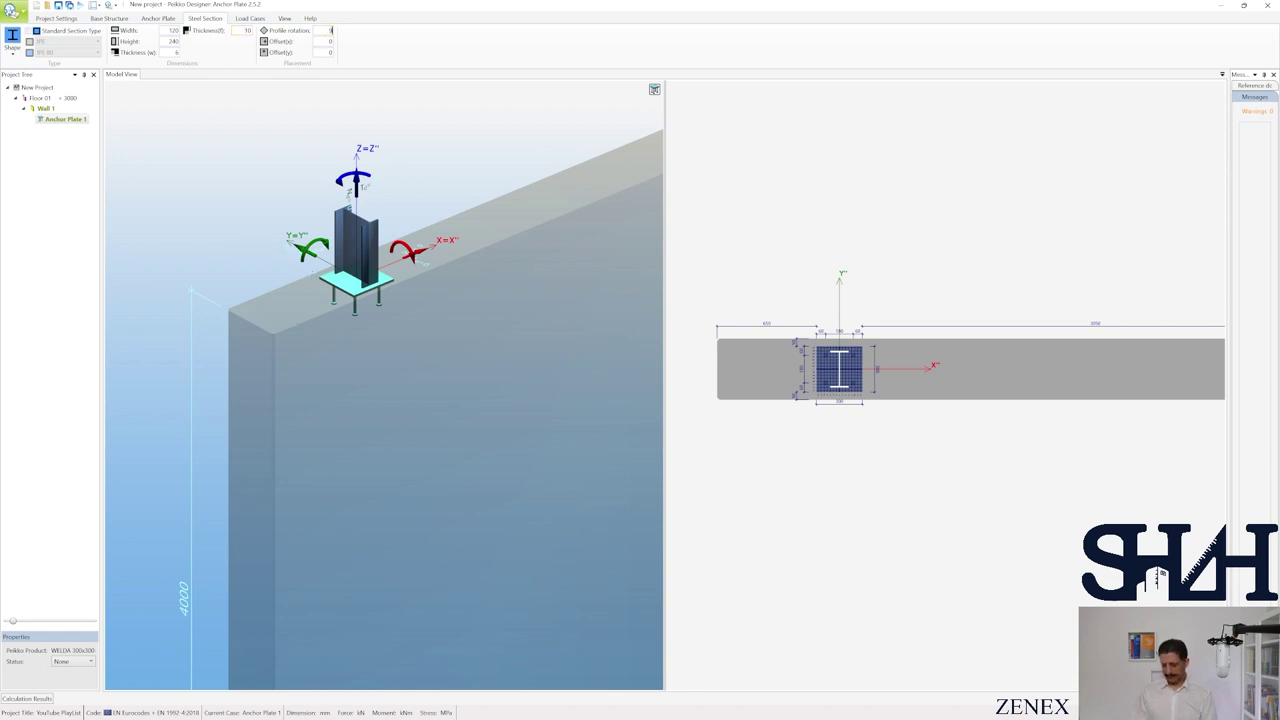
Set the column's profile rotation to 90° and zoom the 2D view
left_click(356, 180)
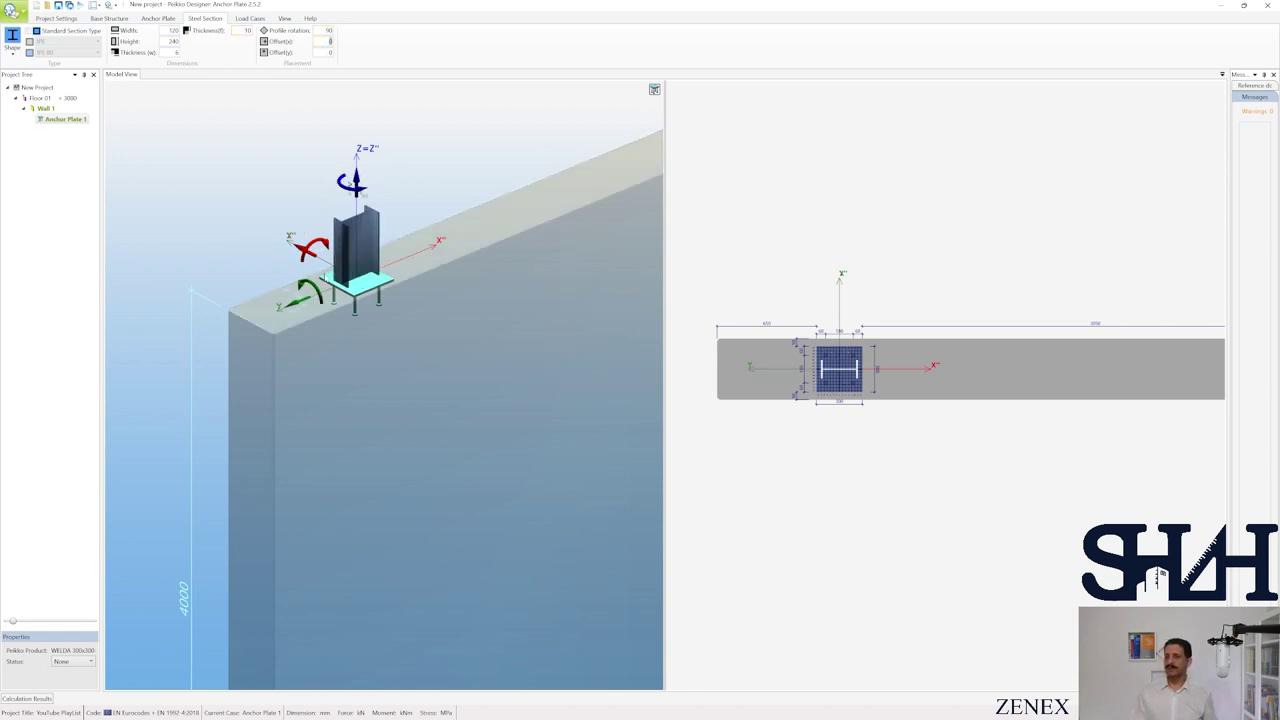
scroll(851, 297, "up", 3)
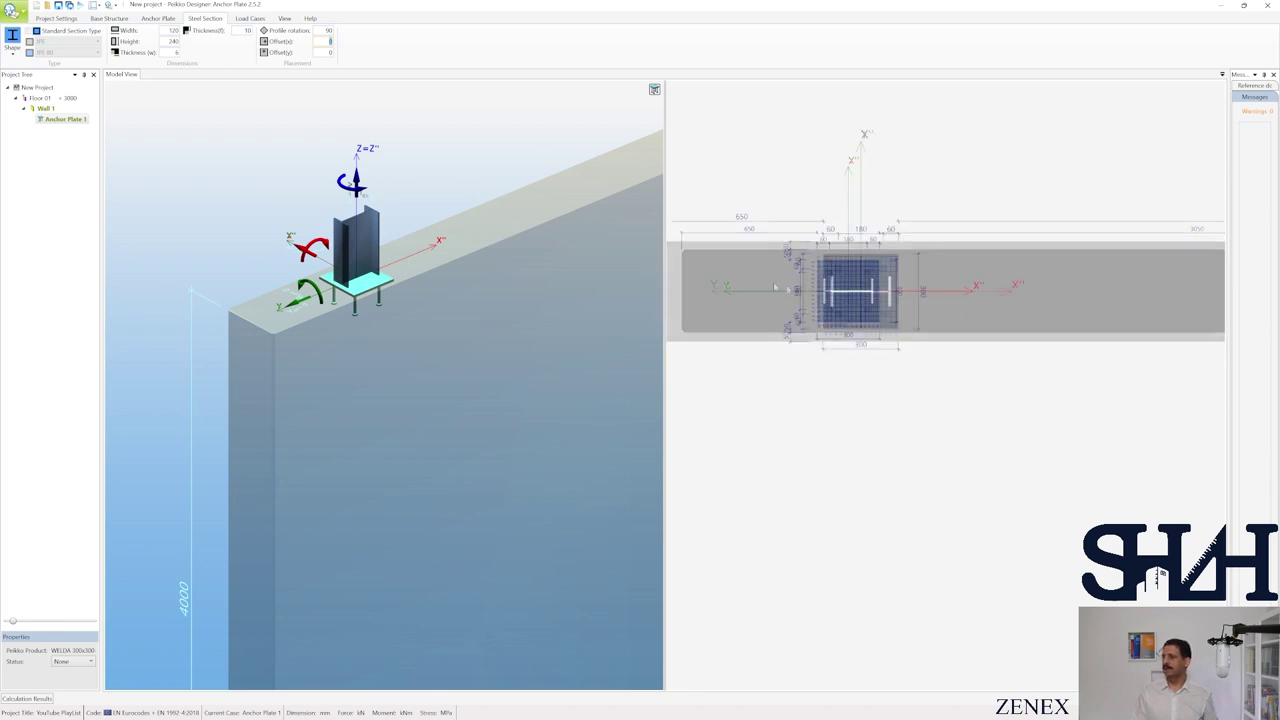
scroll(851, 297, "up", 2)
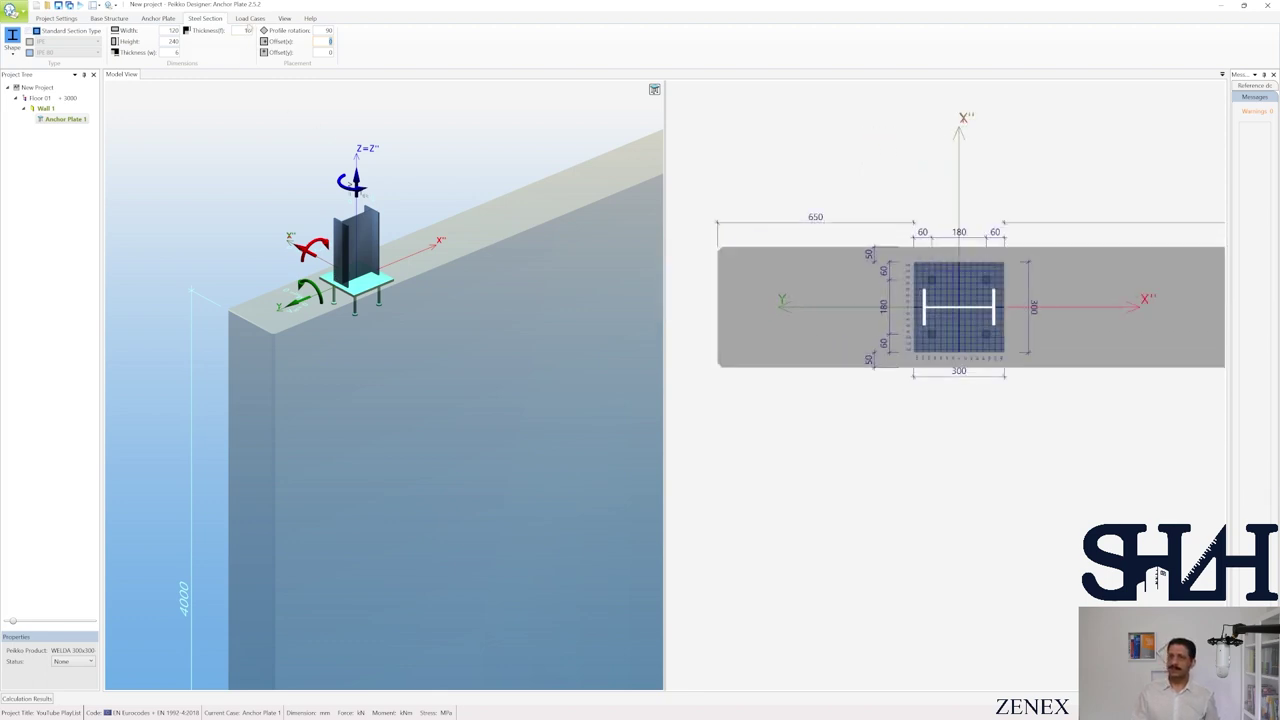
left_click(244, 19)
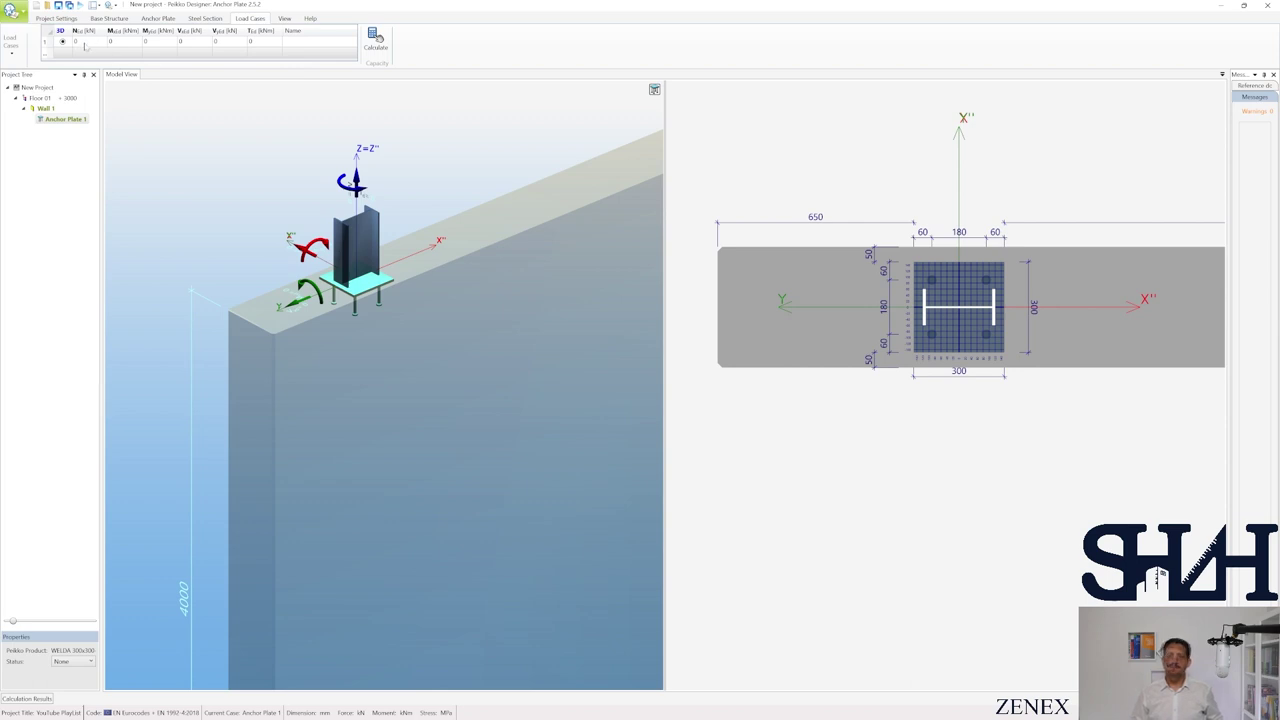
Enter an axial force N of 120 kN for load case 1, framing the column and plate in the 3D view
left_click(76, 41)
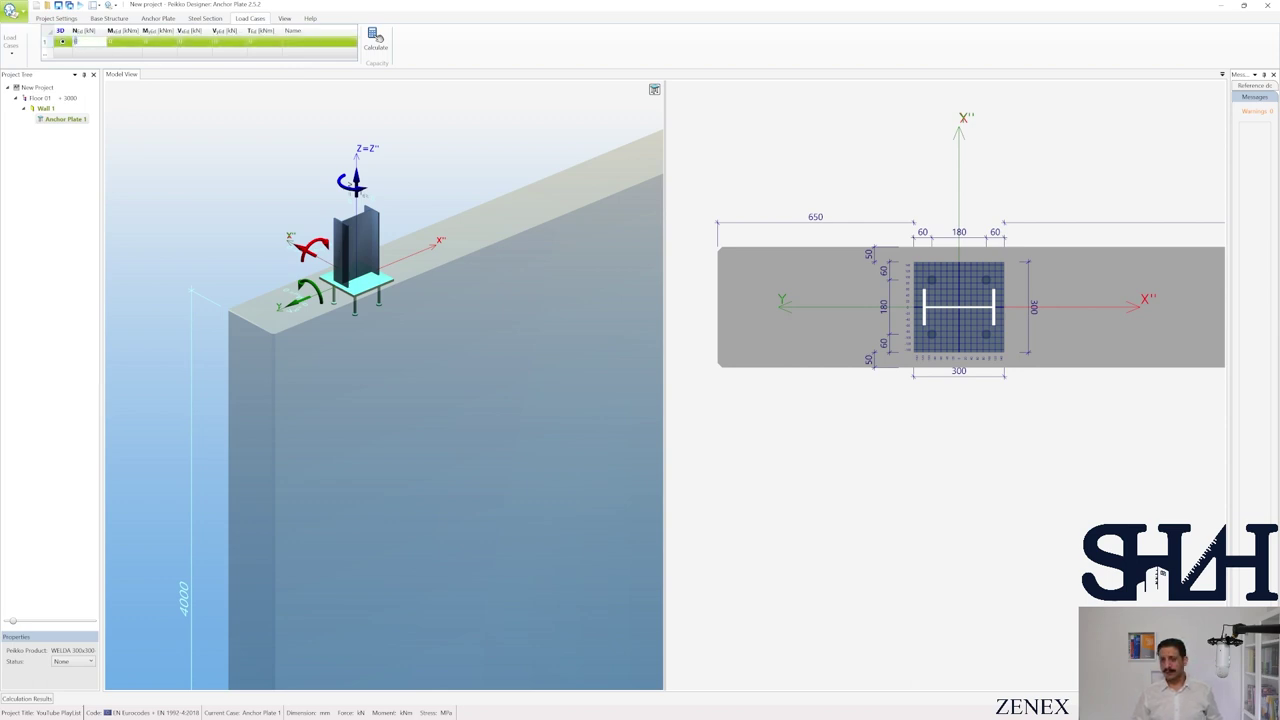
type("120")
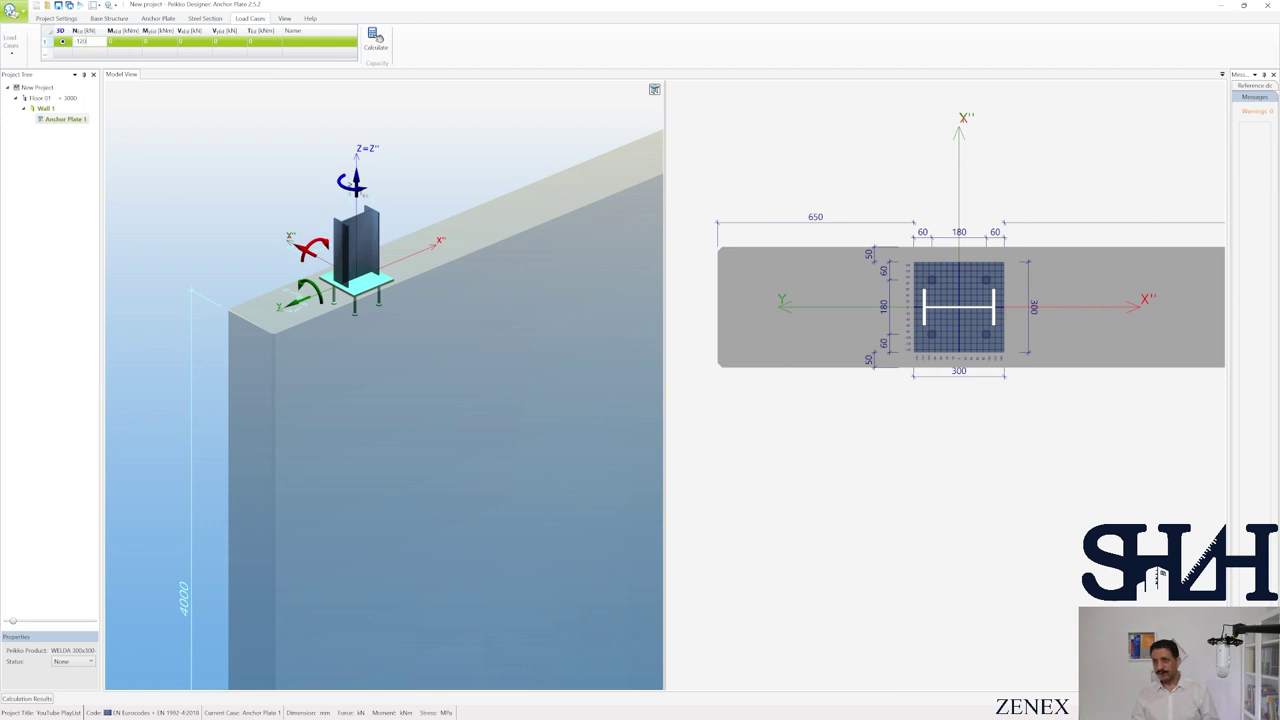
key("Return")
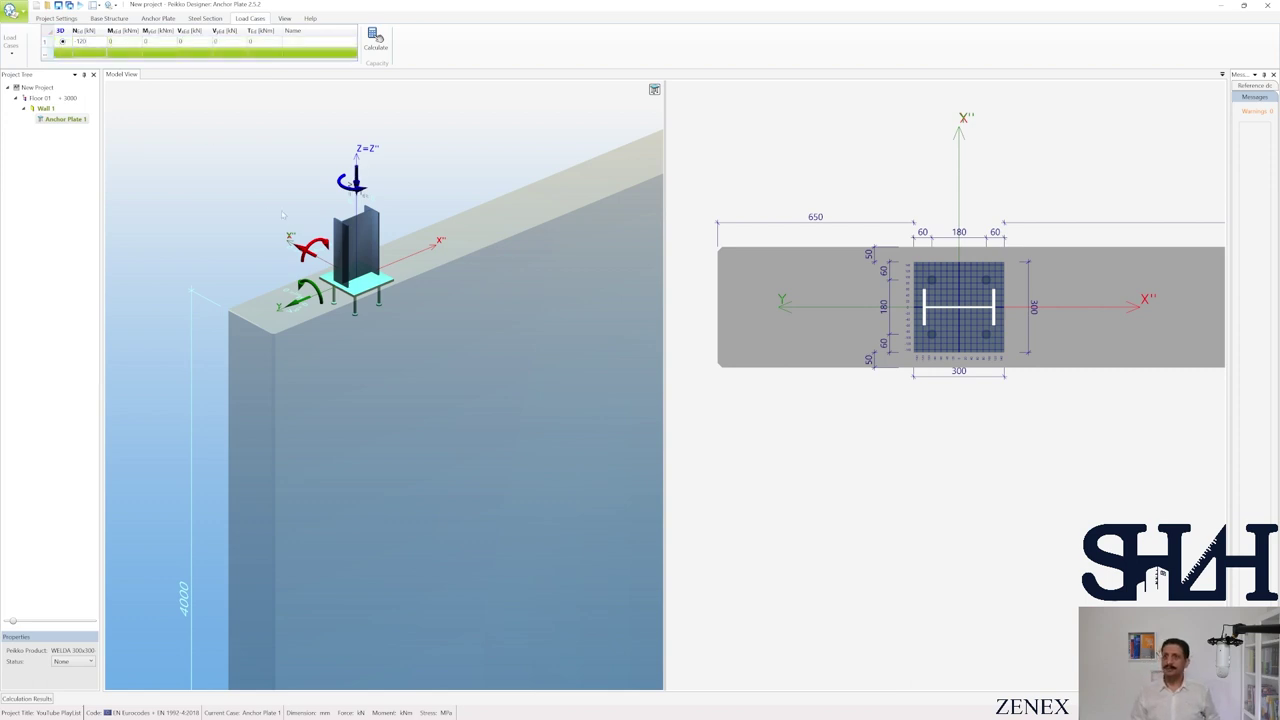
scroll(356, 210, "up", 3)
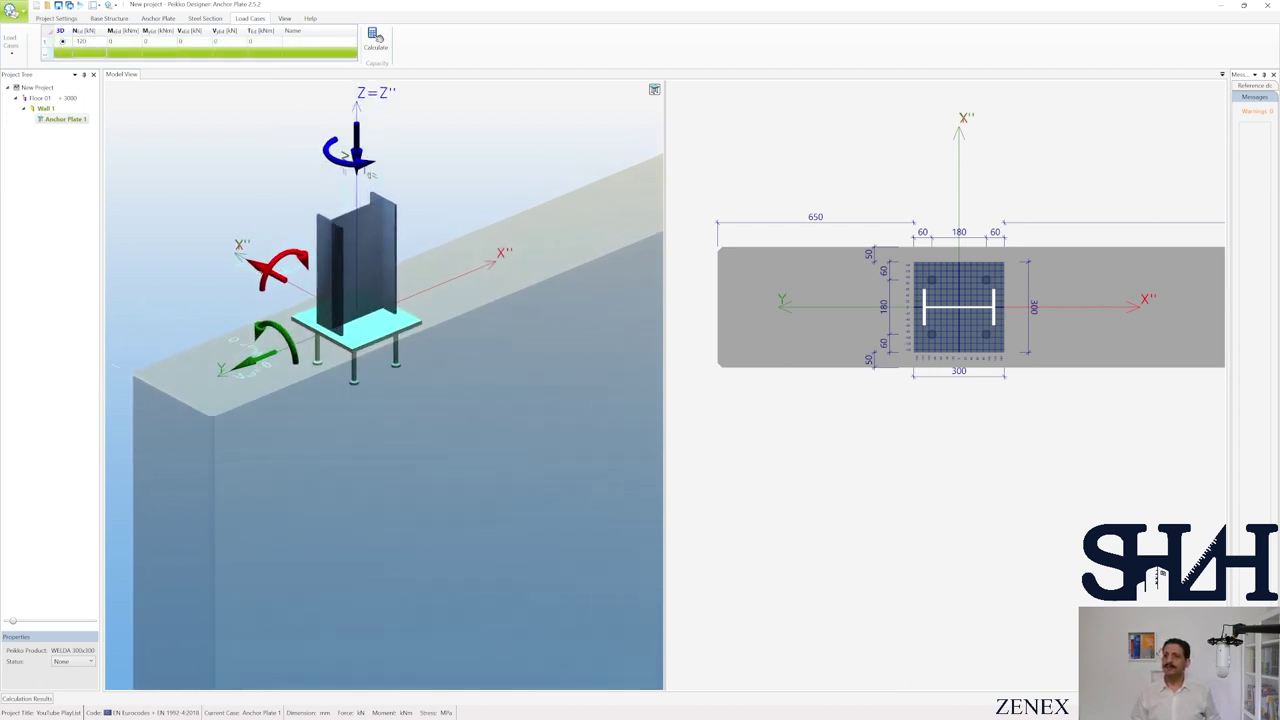
scroll(345, 195, "up", 2)
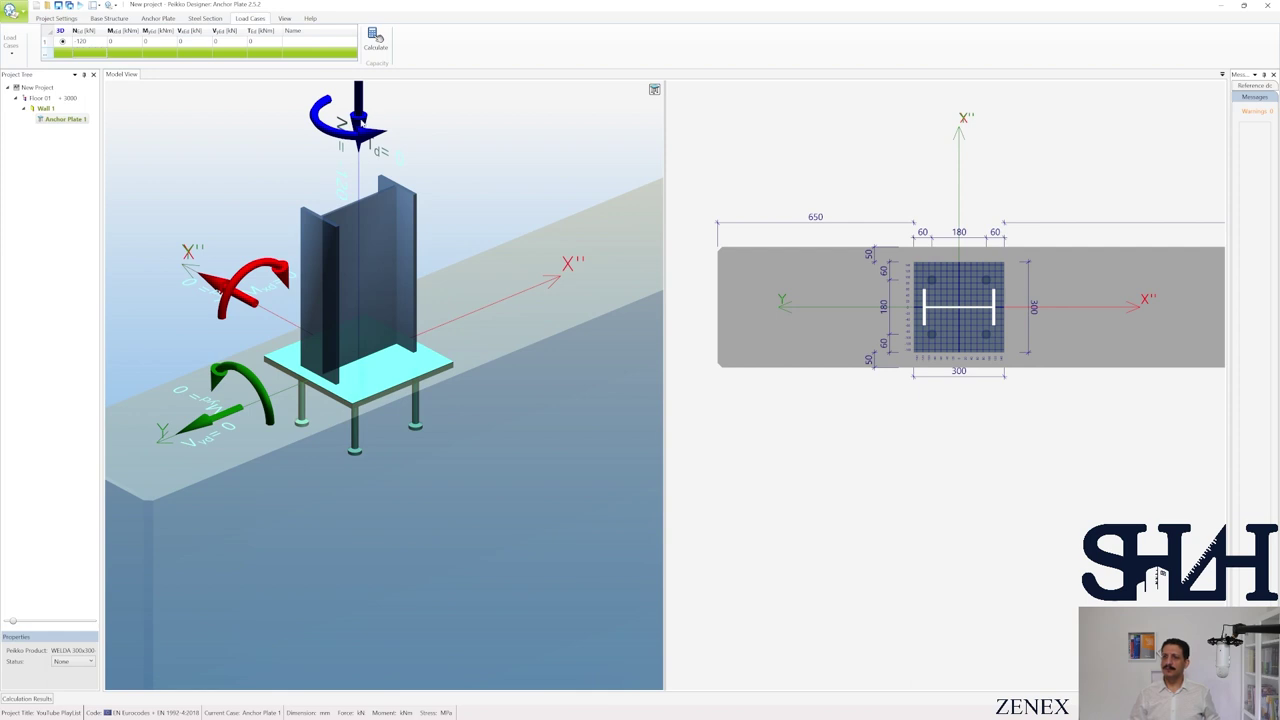
middle_click_drag(362, 122, 378, 178)
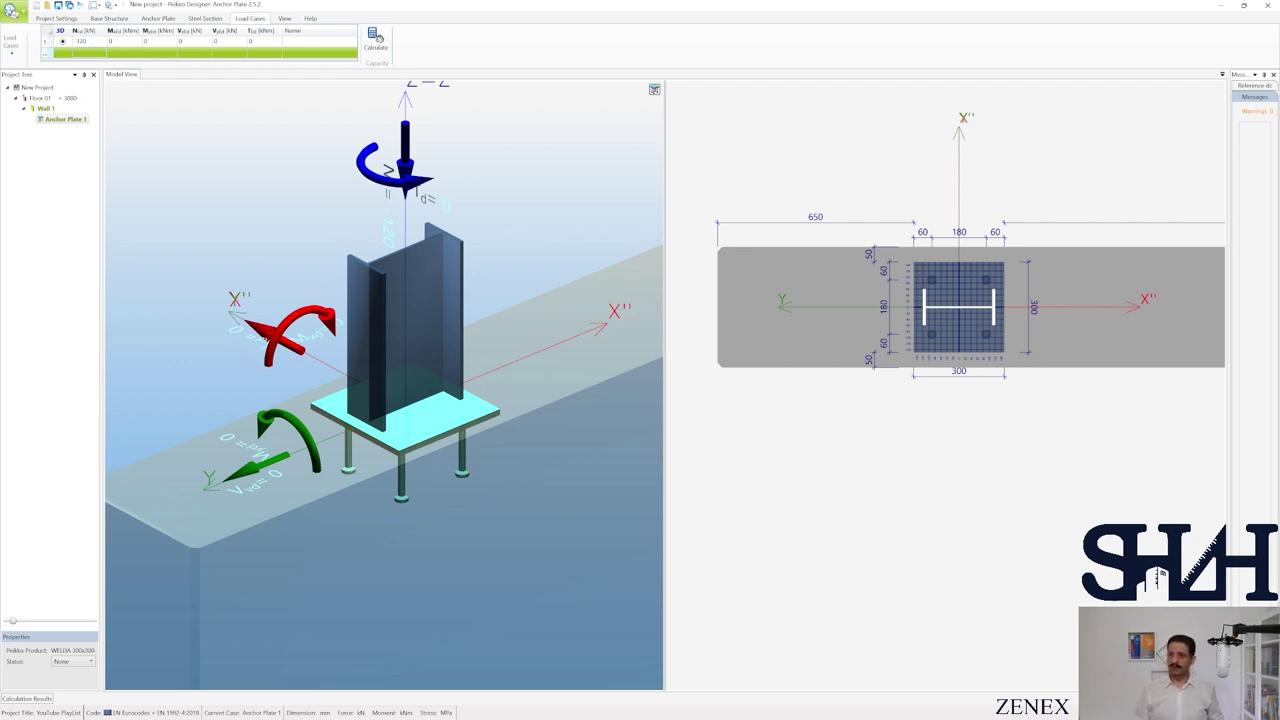
middle_click_drag(268, 342, 330, 375)
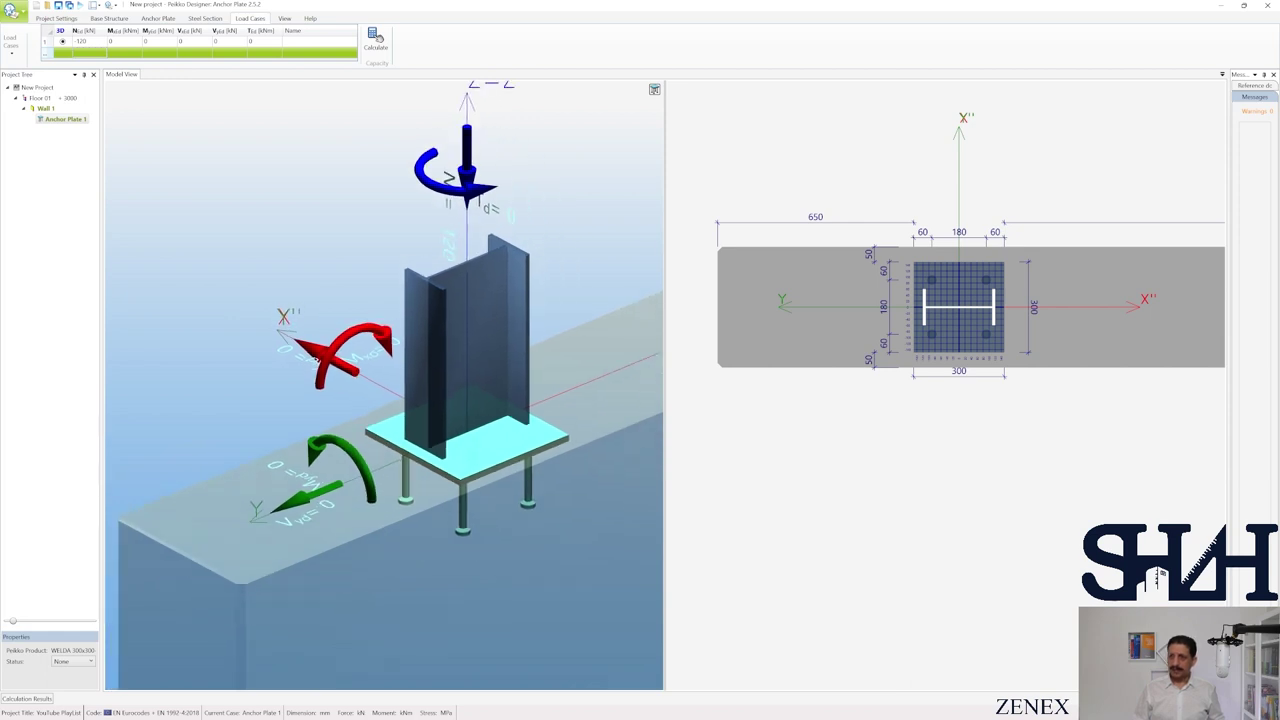
Give load case 1 a moment of 20 kNm and a Vy shear of 10 kN
left_click(122, 42)
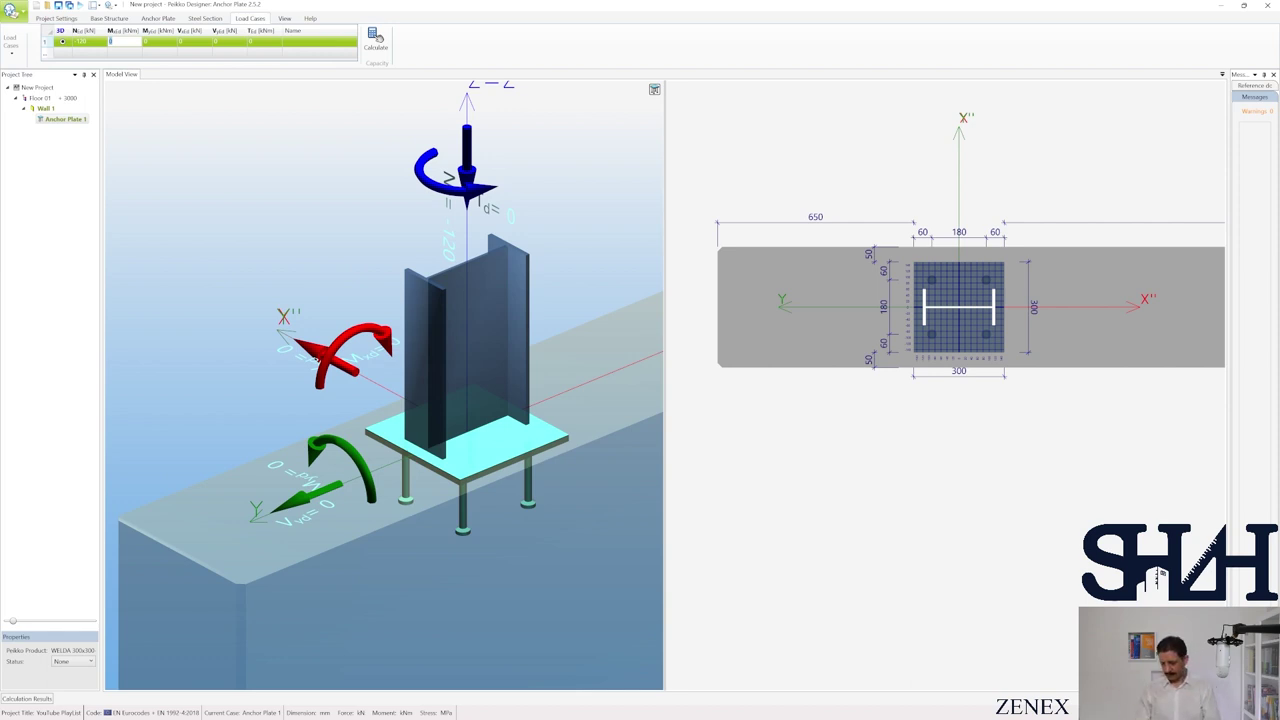
left_click(207, 417)
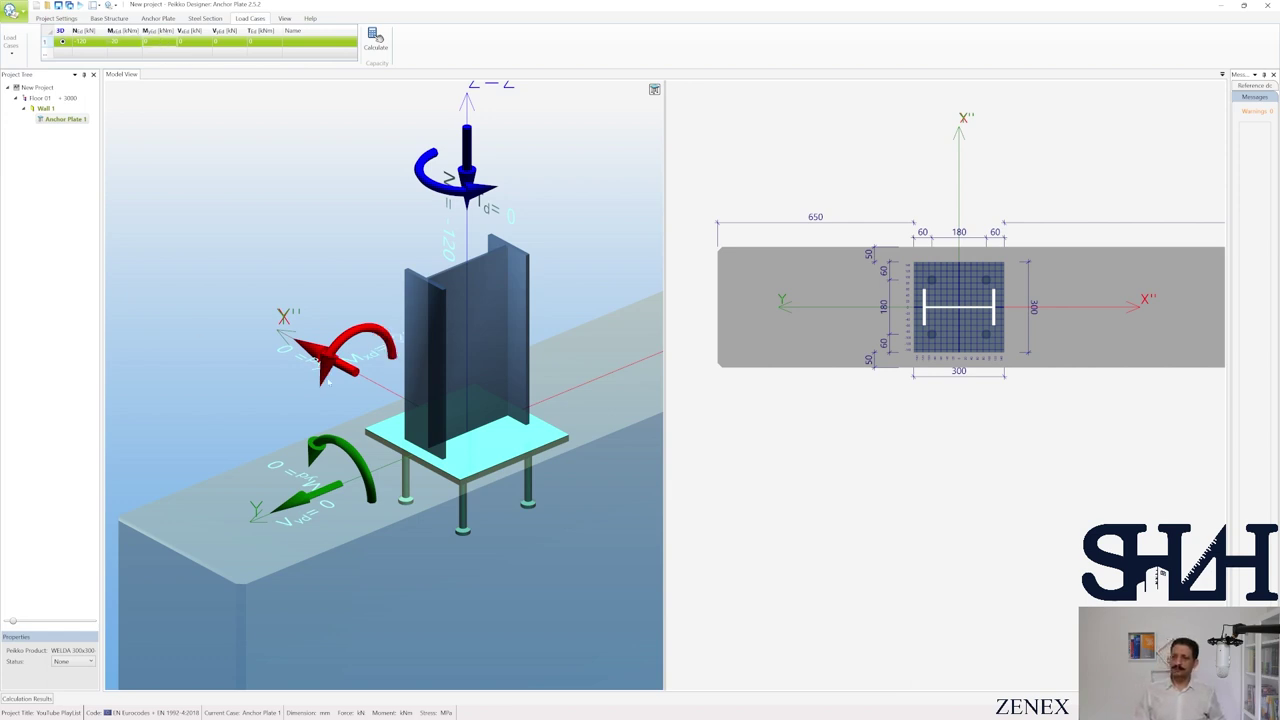
left_click(216, 41)
type("10")
key("Tab")
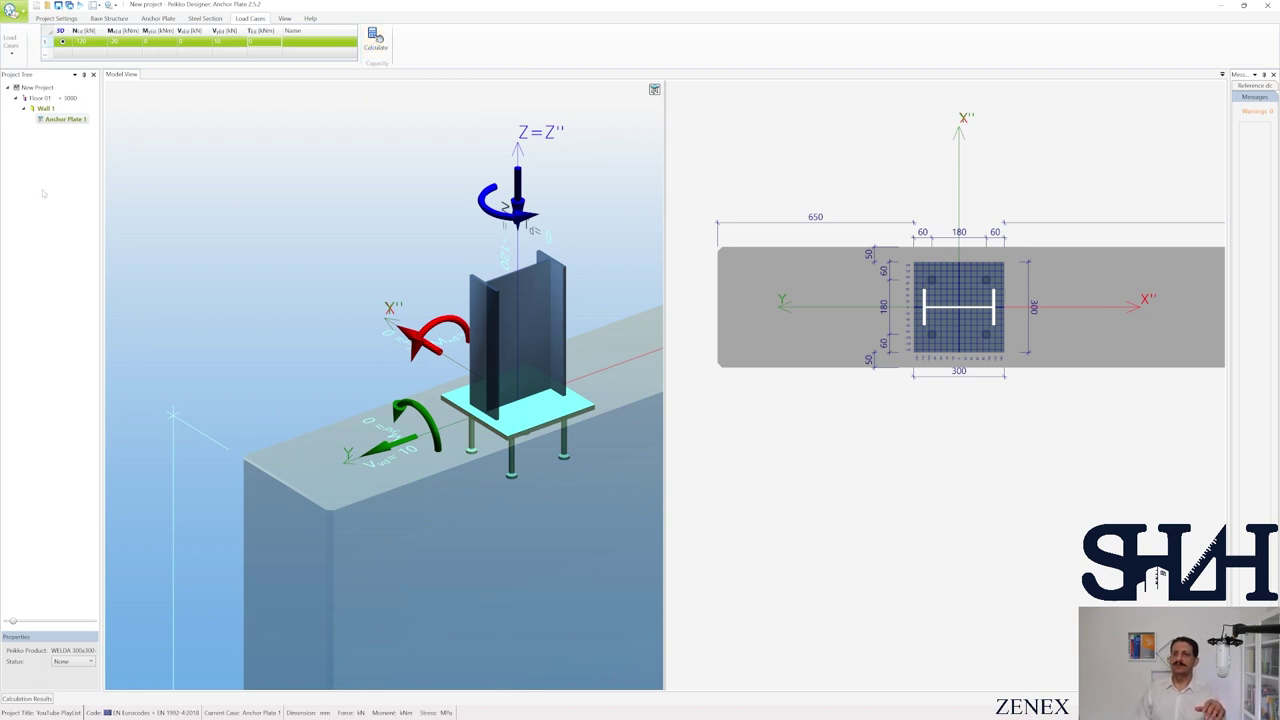
Calculate the plate and enlarge the results panel: concrete edge 40%, anchor tension 27% utilization
left_click(377, 40)
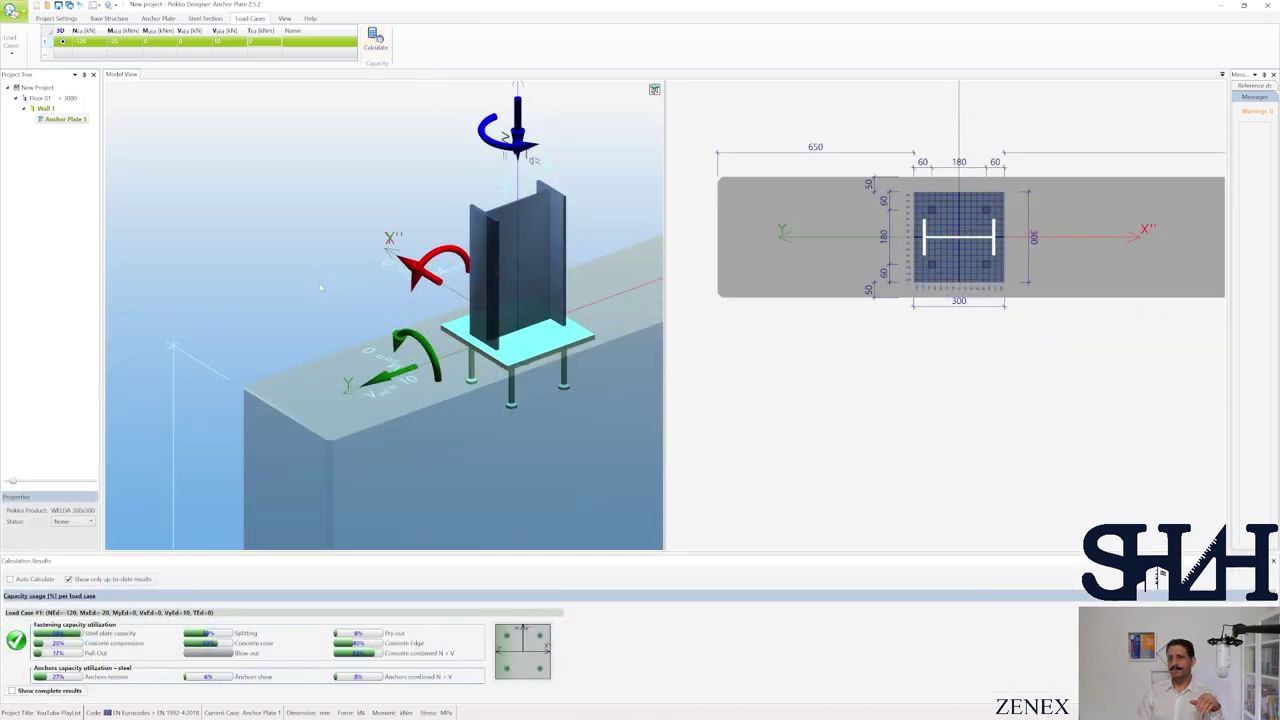
left_click_drag(235, 560, 240, 443)
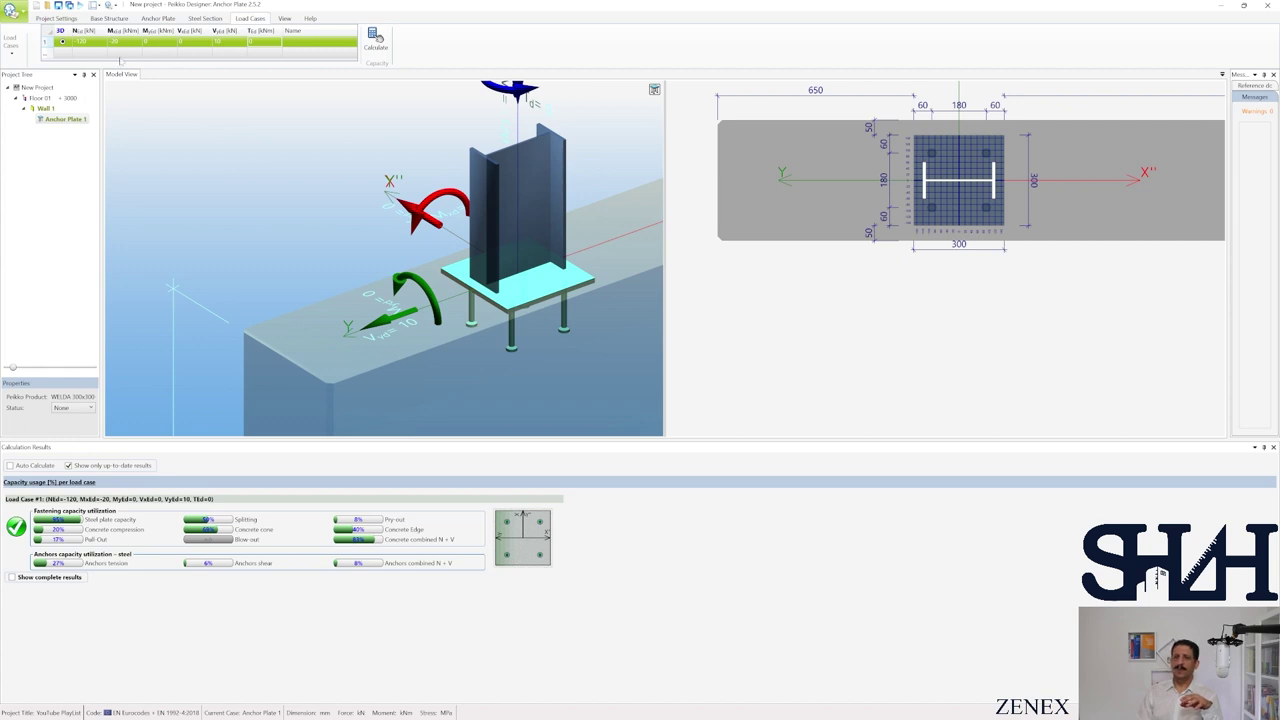
Generate the calculation sheet preview for Anchor Plate 1 from the Print cases overview
left_click(12, 10)
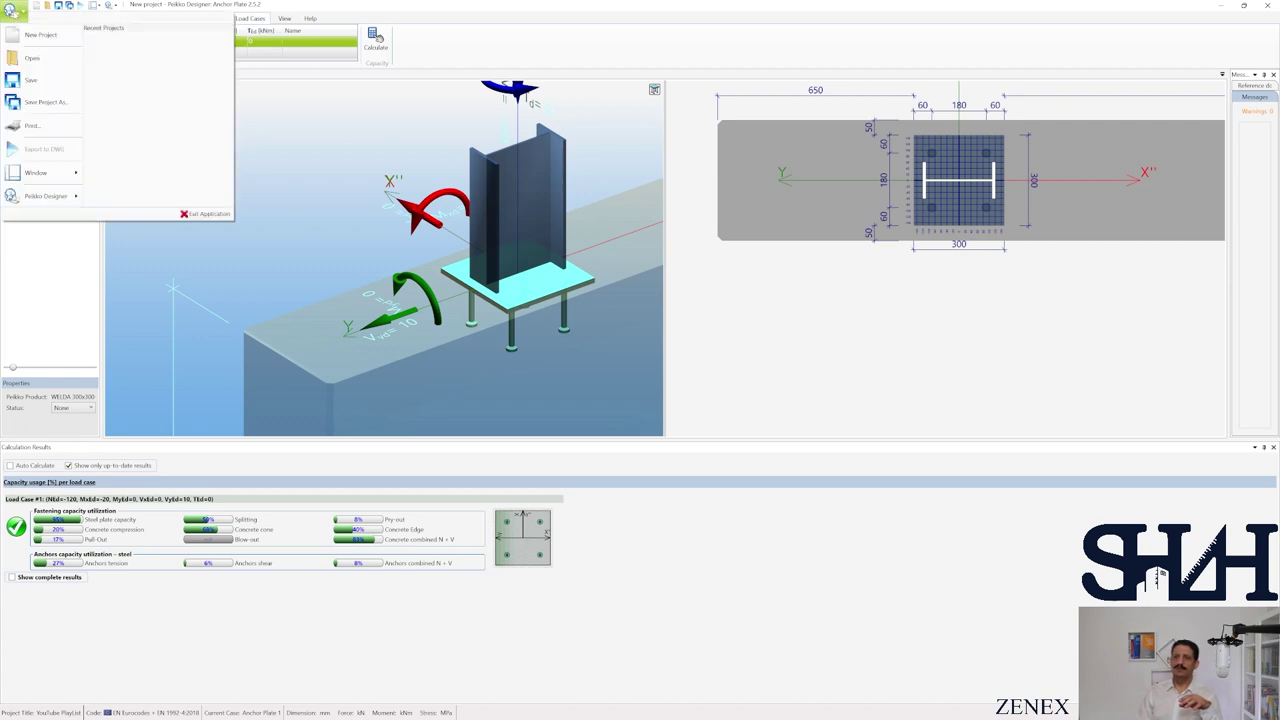
left_click(33, 125)
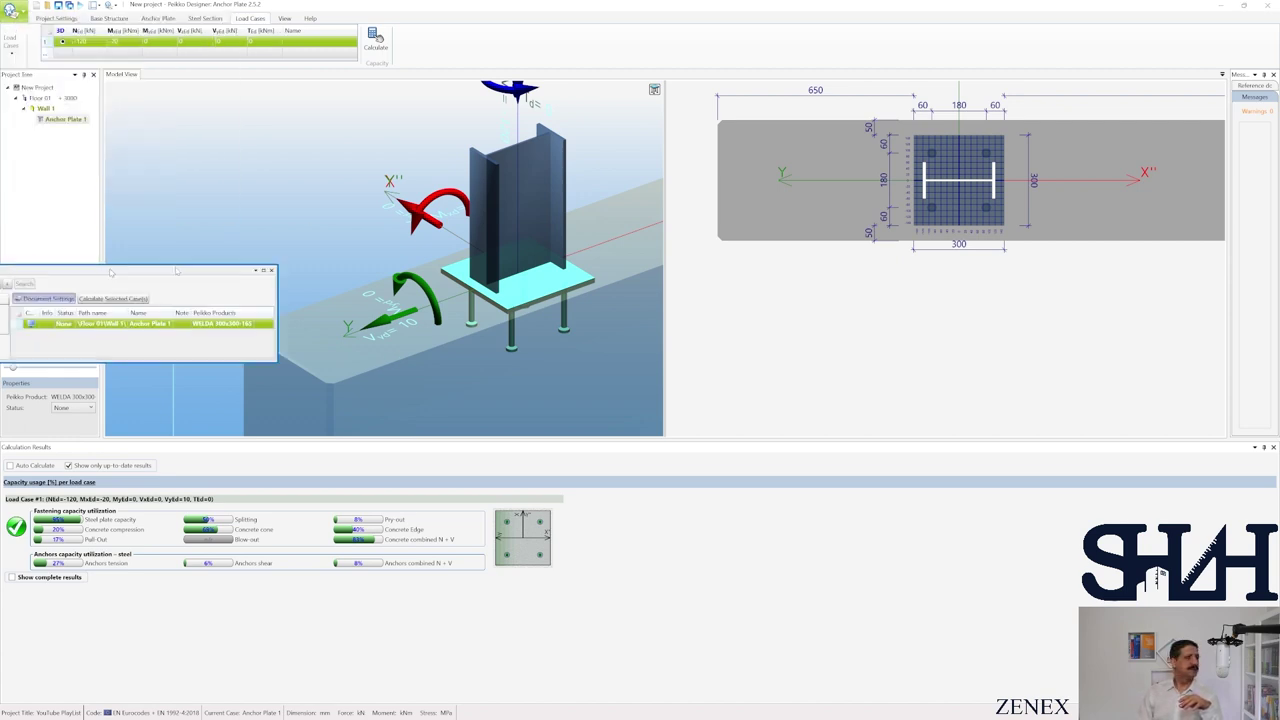
left_click_drag(150, 290, 349, 176)
left_click(320, 228)
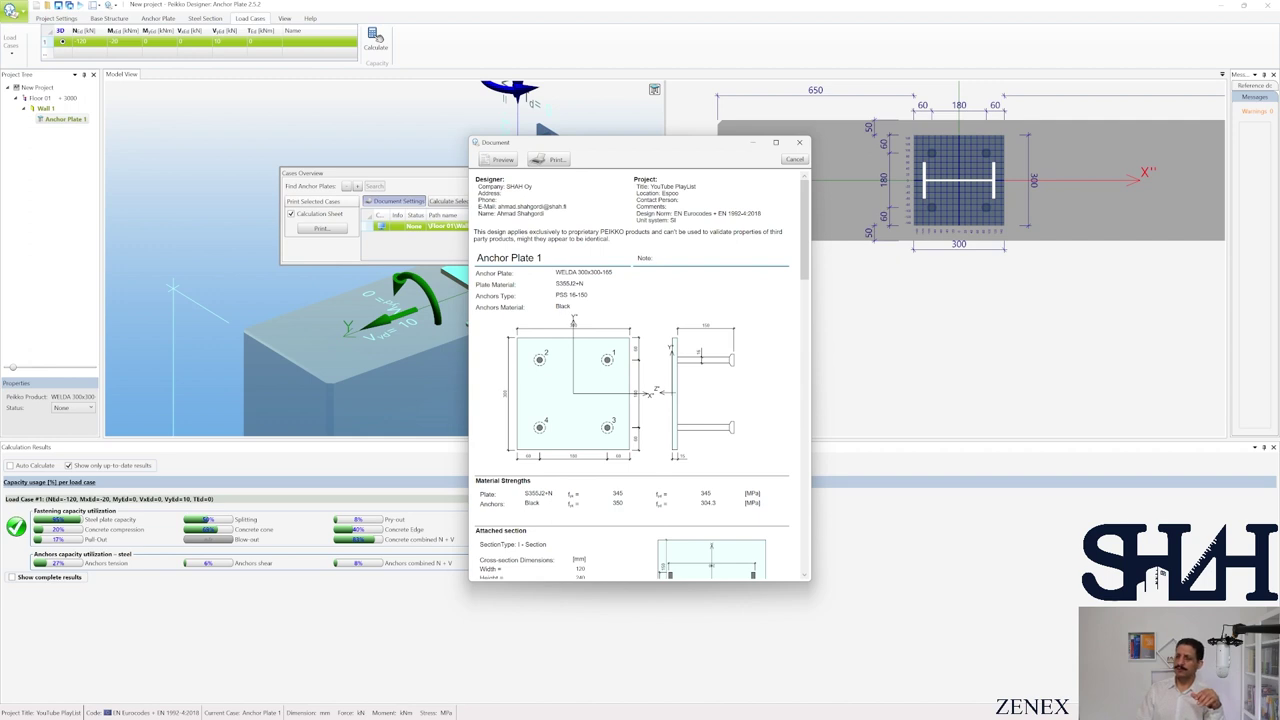
Scroll the report to the tension checks (concrete cone 69.4%) and move the preview left
scroll(638, 375, "down", 3)
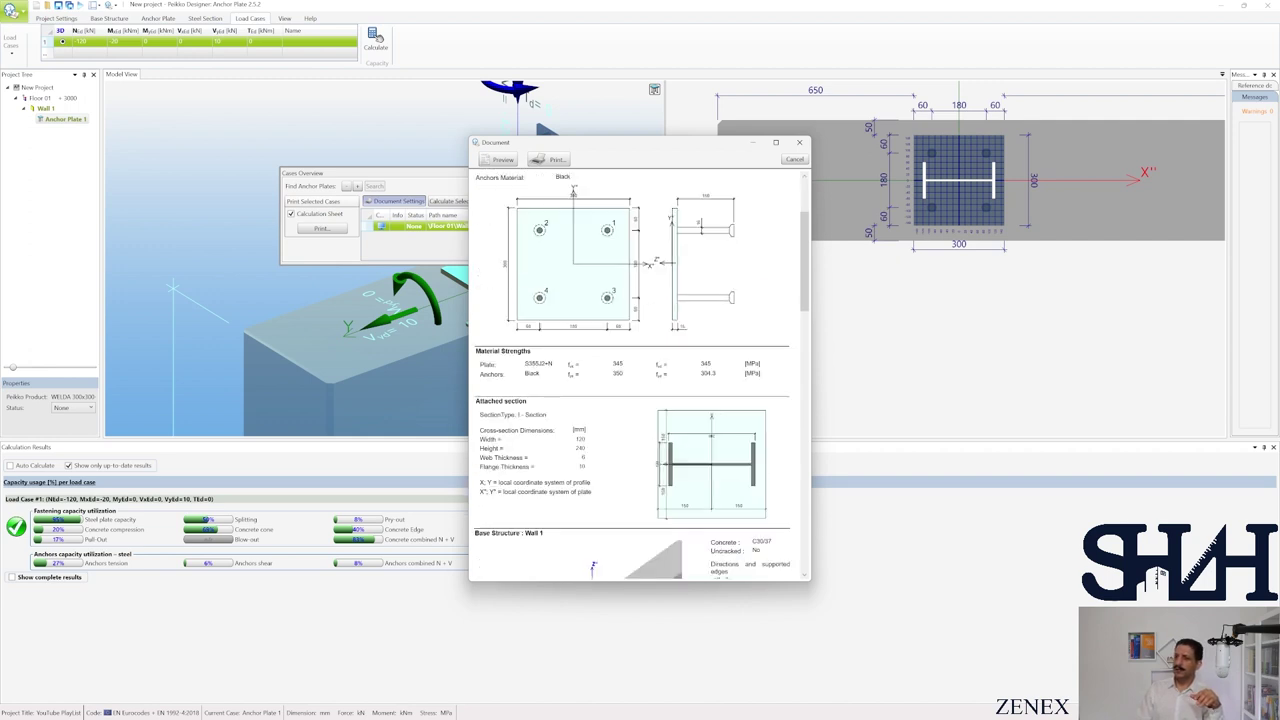
scroll(638, 375, "down", 3)
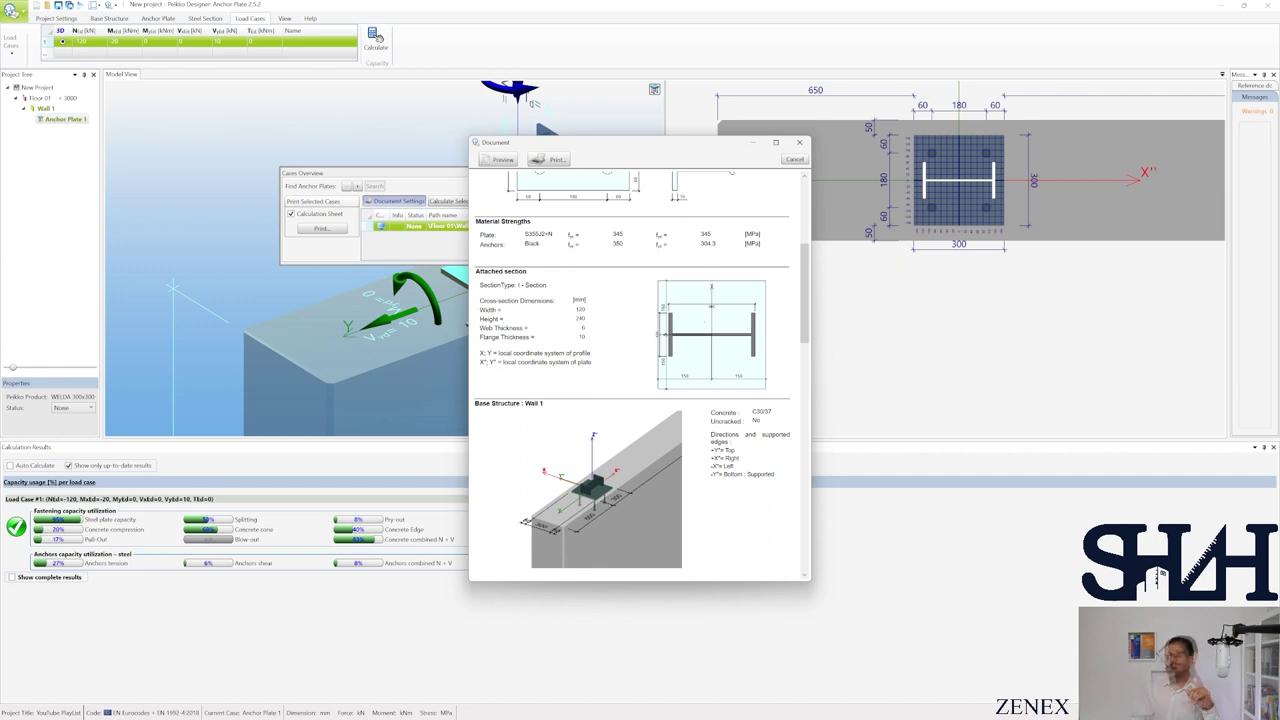
scroll(578, 303, "down", 6)
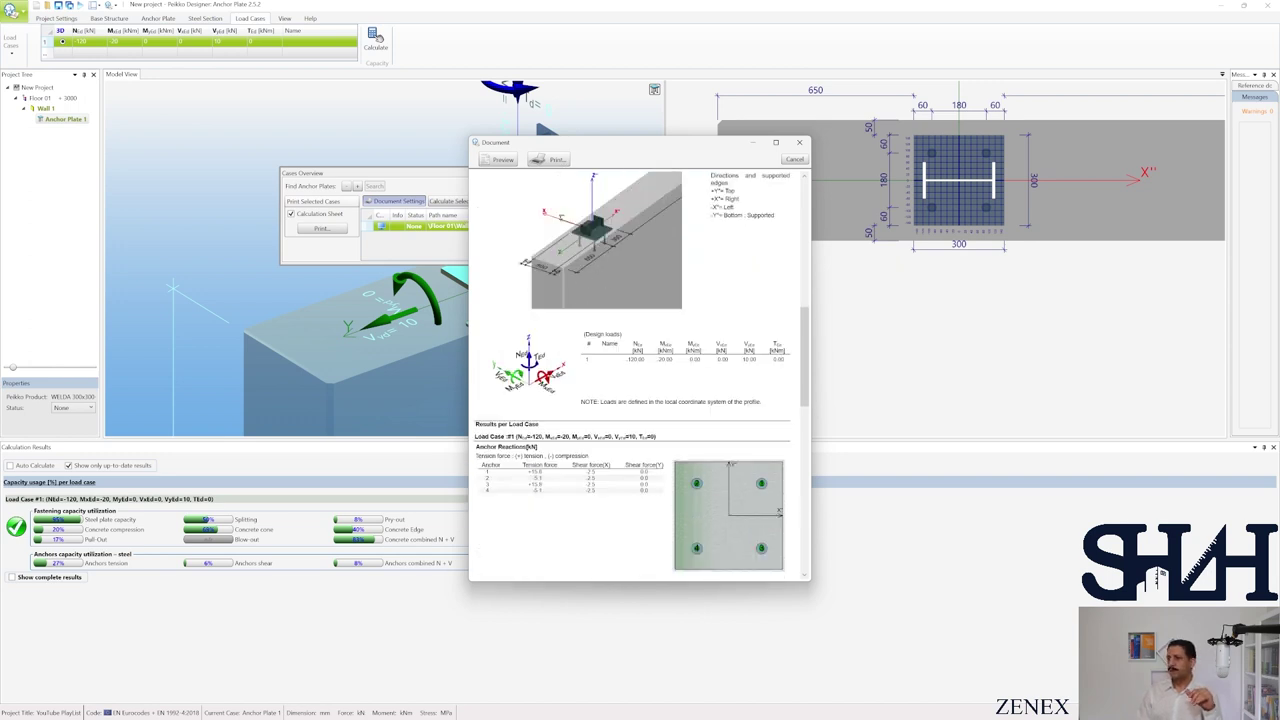
scroll(638, 360, "down", 3)
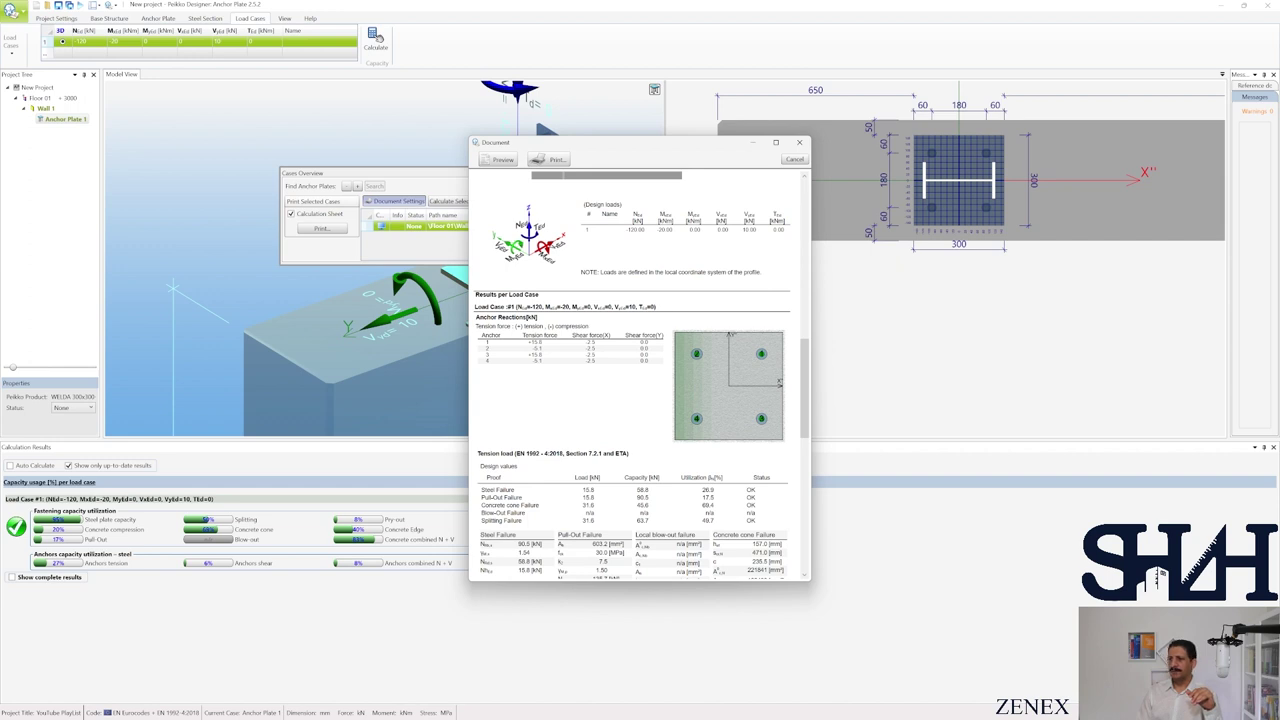
scroll(638, 370, "down", 2)
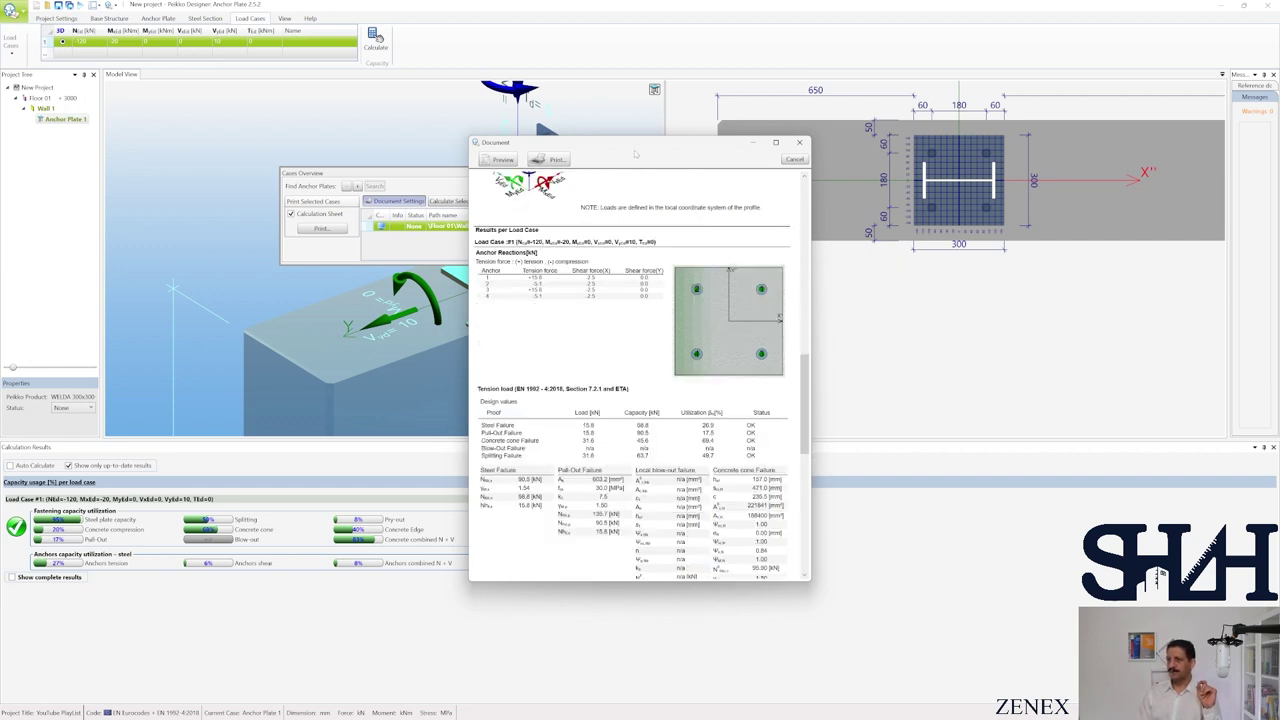
left_click_drag(636, 147, 266, 62)
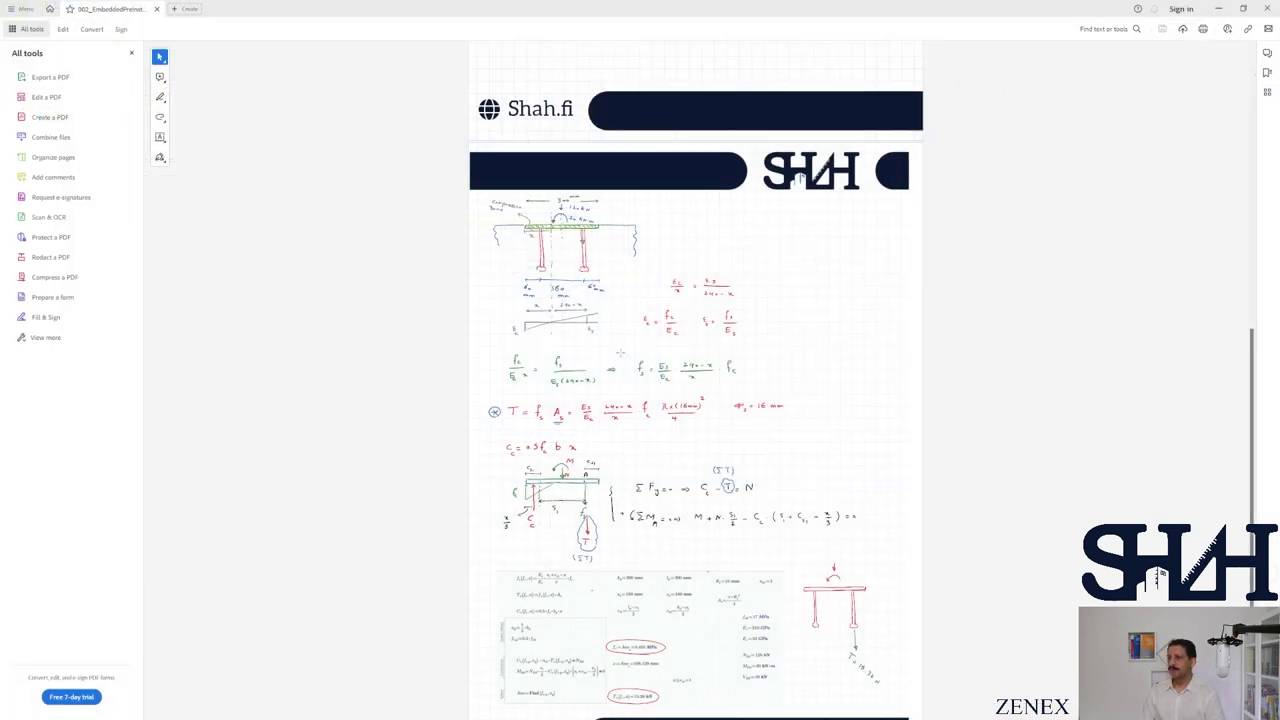
Scroll the 003 embedded plate notes to the anchor bolt verification task with its 120 kN load
scroll(800, 163, "down", 1)
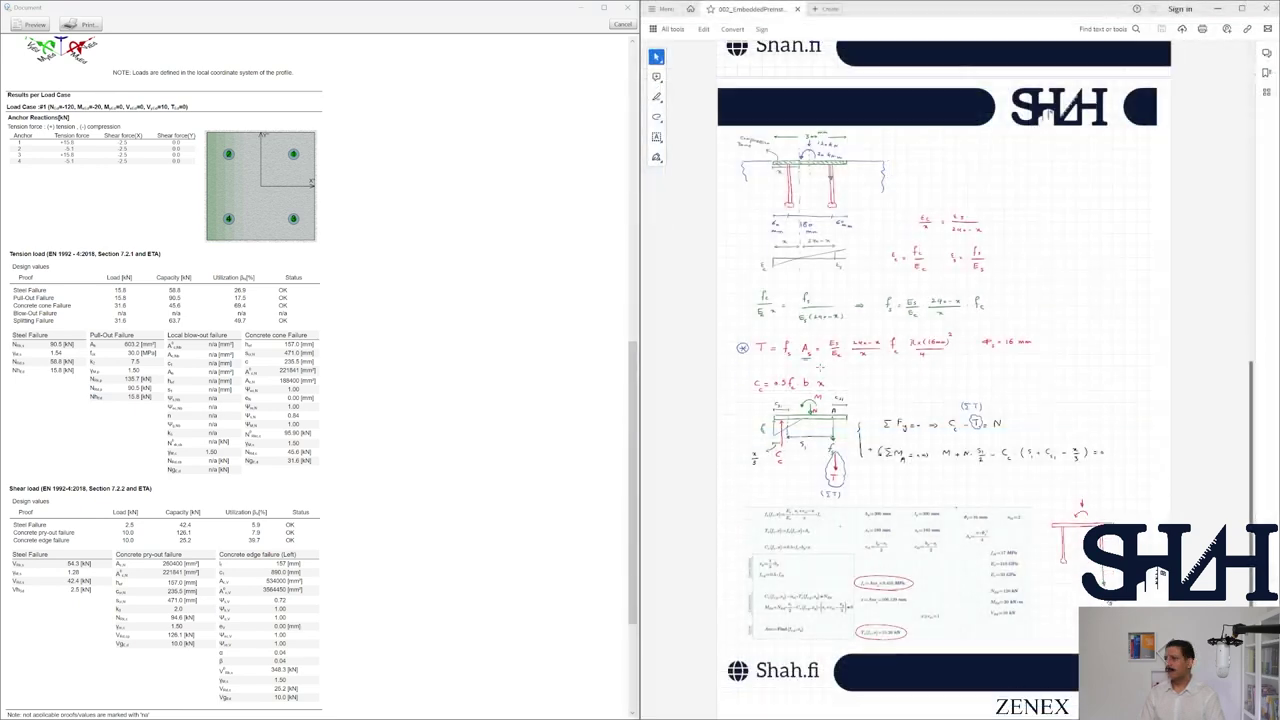
scroll(960, 380, "down", 5)
scroll(932, 518, "down", 1)
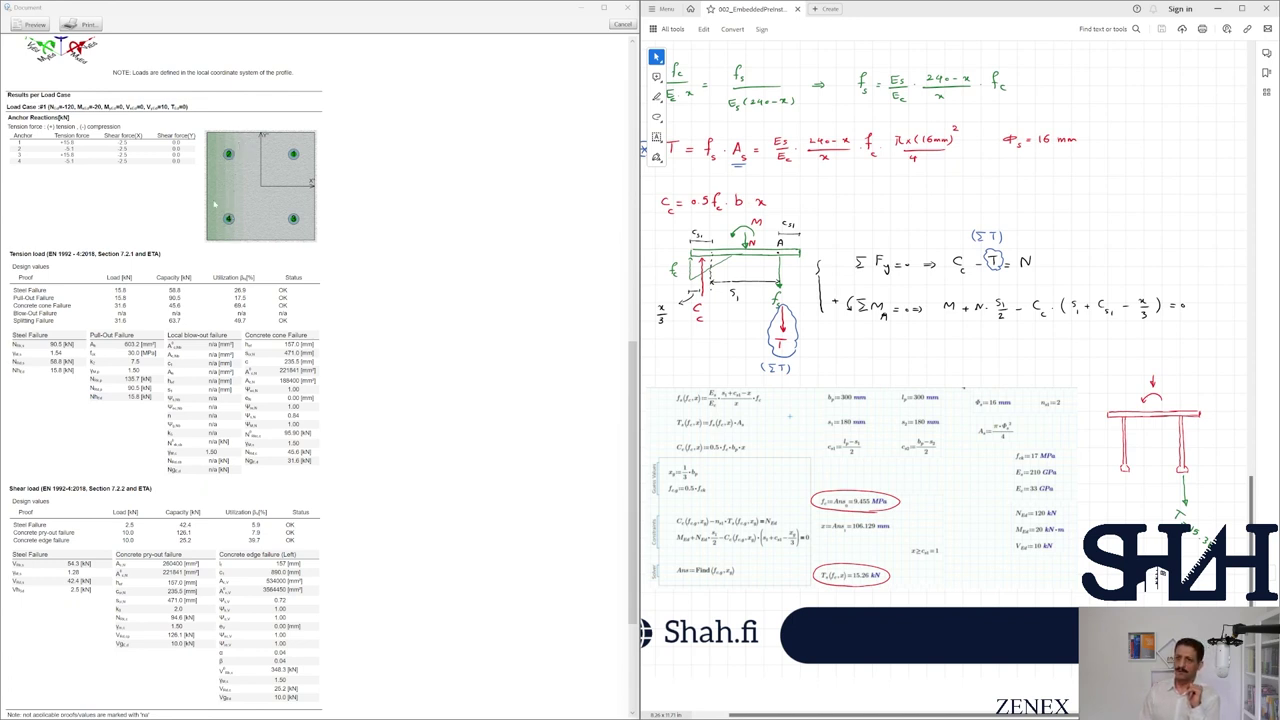
scroll(262, 134, "down", 3)
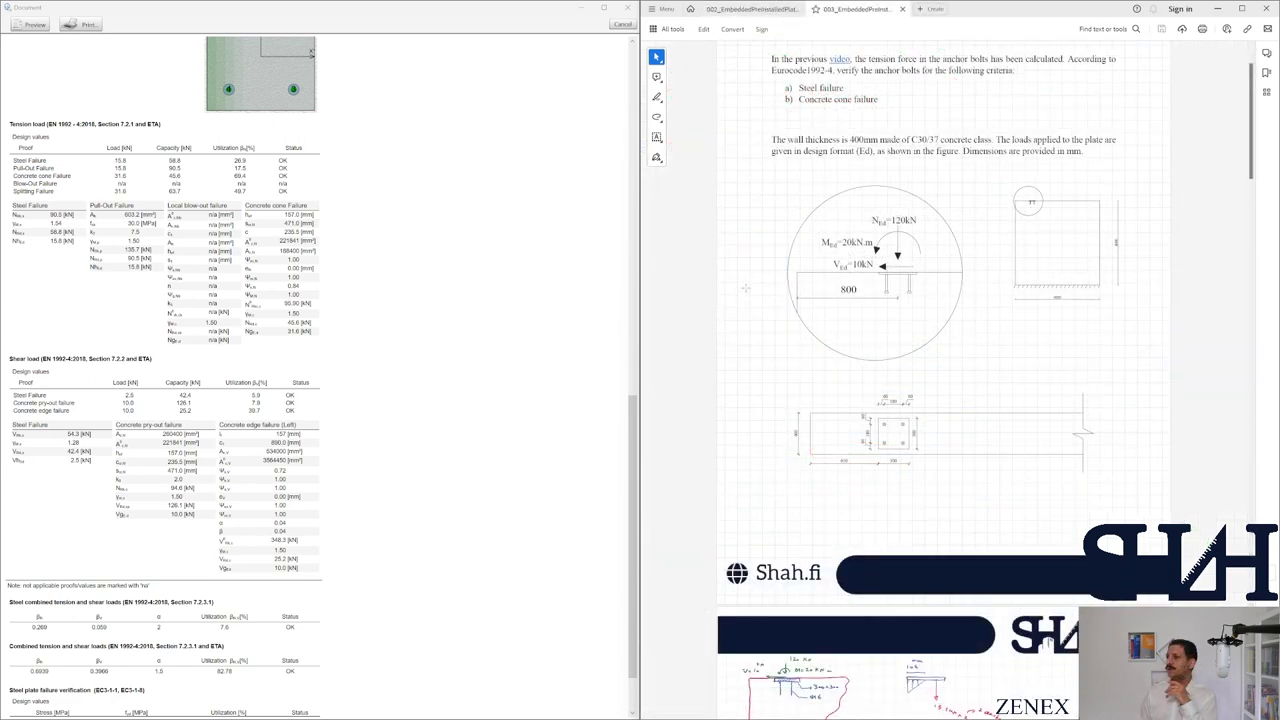
Scroll past the 26% steel failure check to section 7.2.1.4, concrete cone failure
scroll(746, 287, "down", 5)
scroll(746, 287, "down", 5)
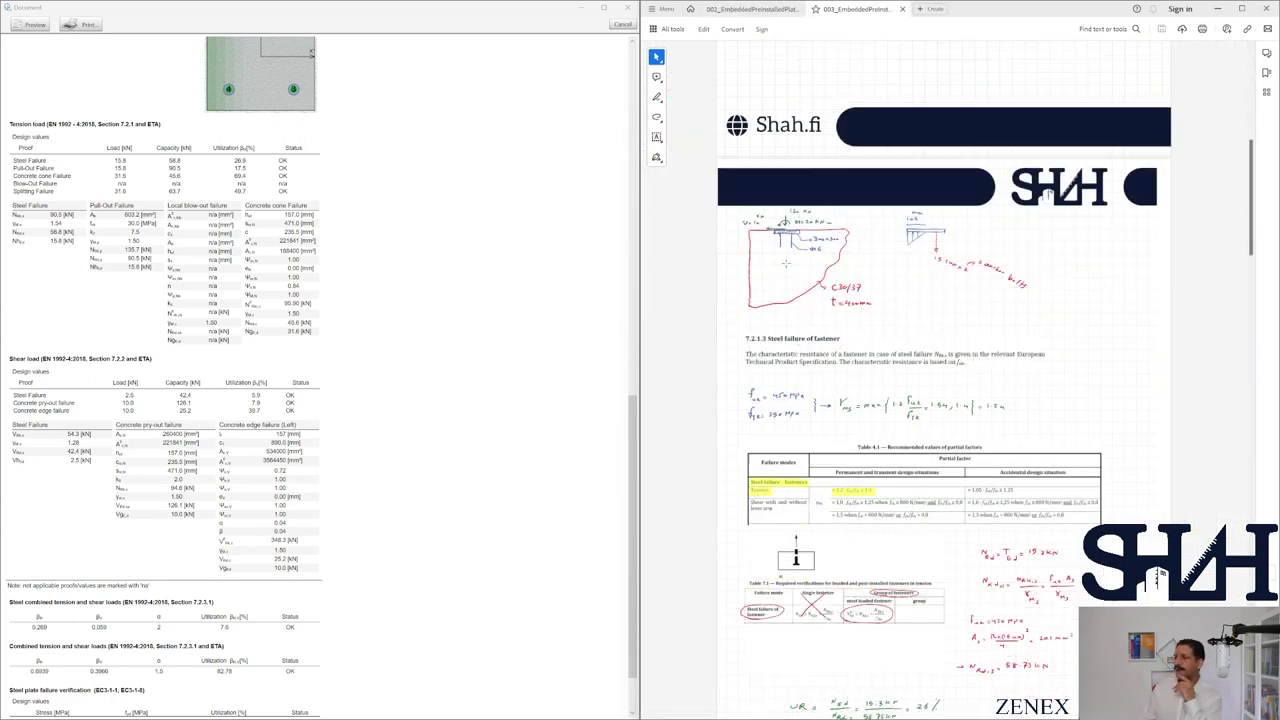
scroll(815, 300, "down", 5)
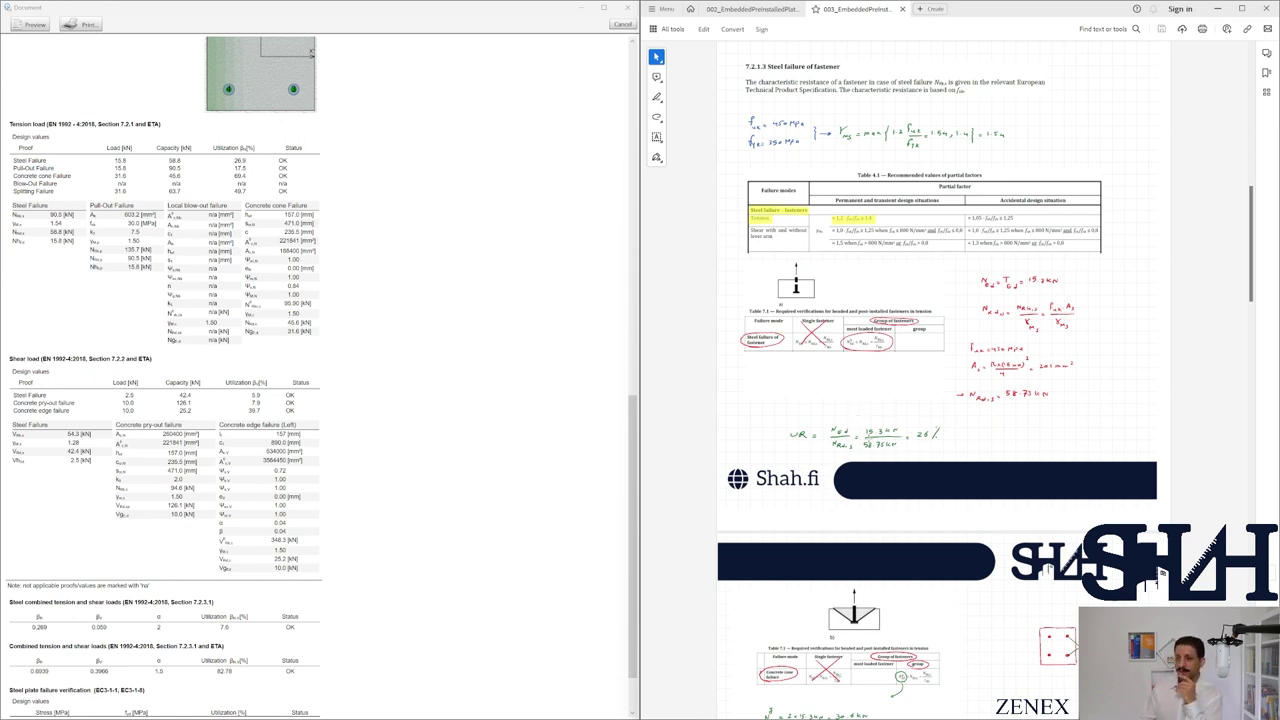
scroll(852, 424, "down", 1)
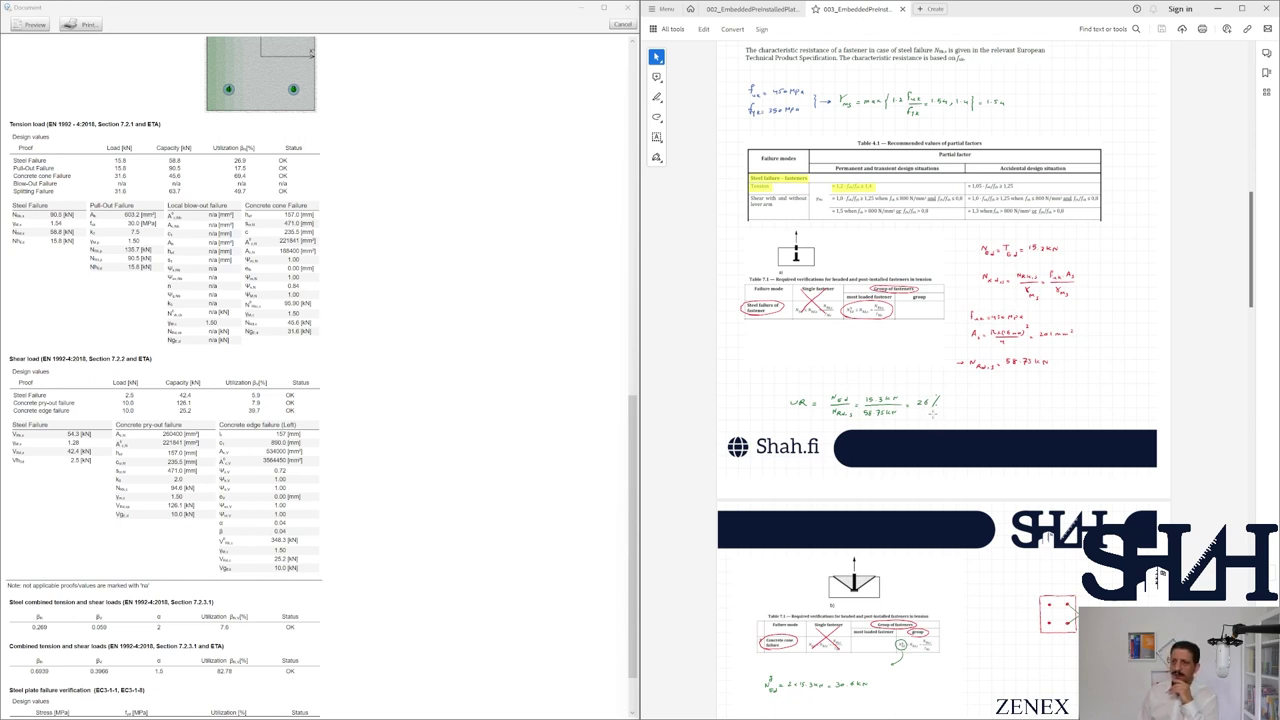
scroll(930, 447, "down", 2)
scroll(931, 448, "down", 5)
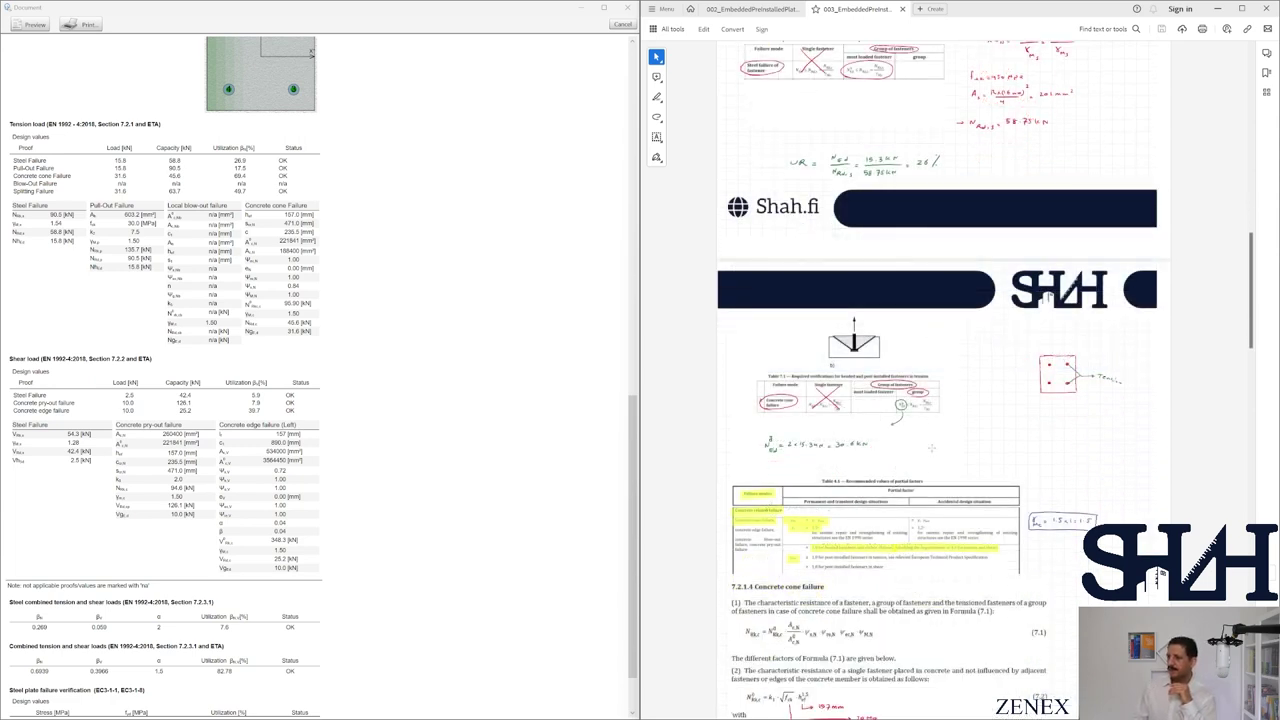
scroll(931, 448, "down", 8)
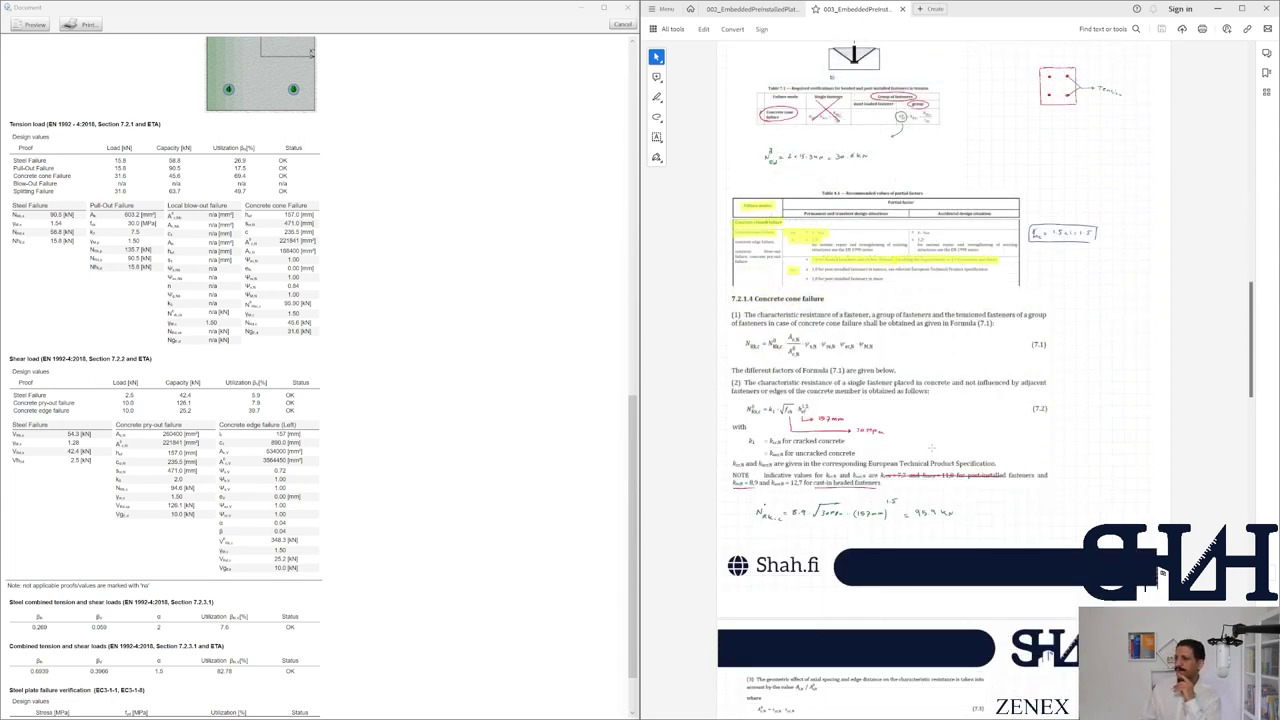
Go through the concrete cone calculation to its 67% utilization, then the 004 pull-out section 7.2.1.5
scroll(931, 448, "down", 9)
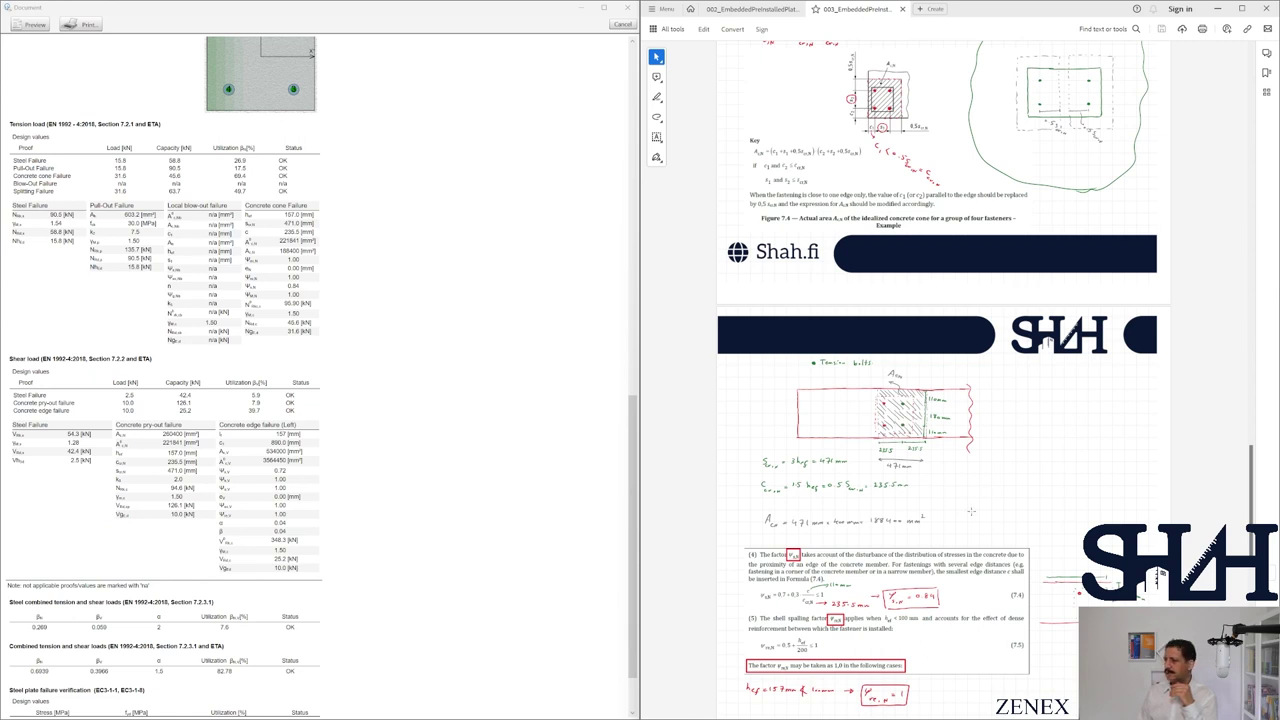
scroll(850, 414, "up", 2)
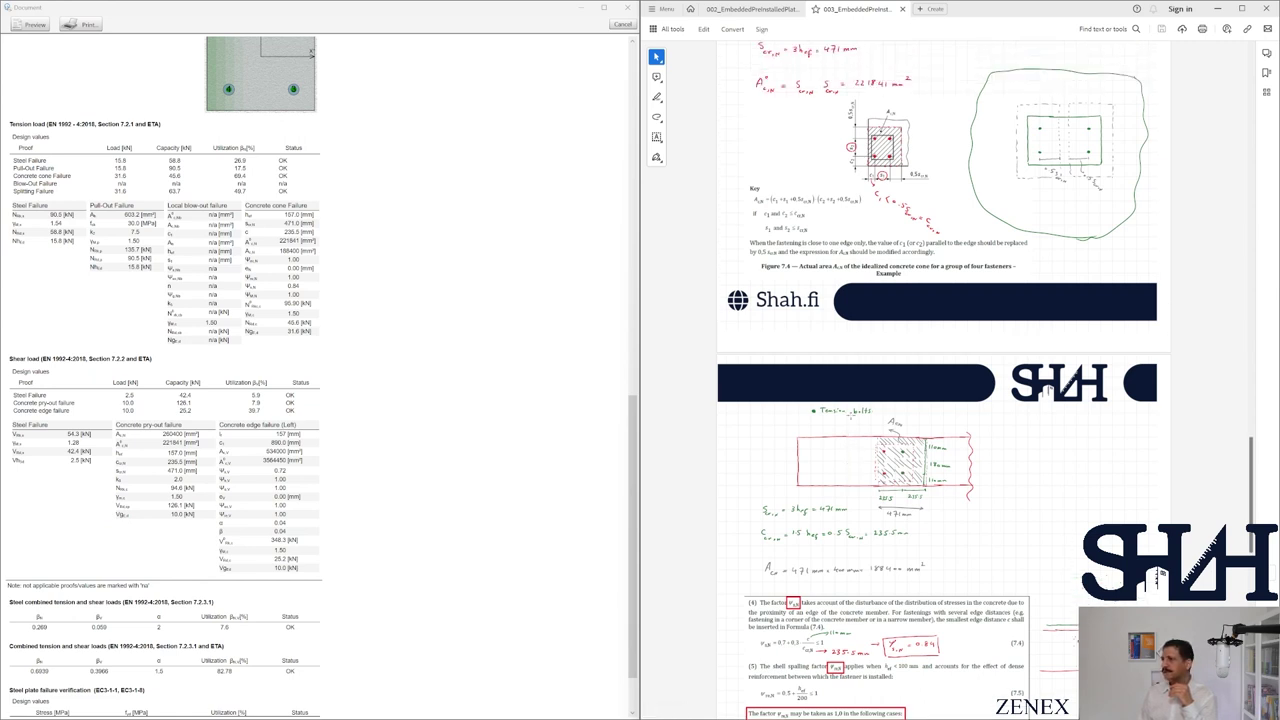
scroll(850, 414, "up", 2)
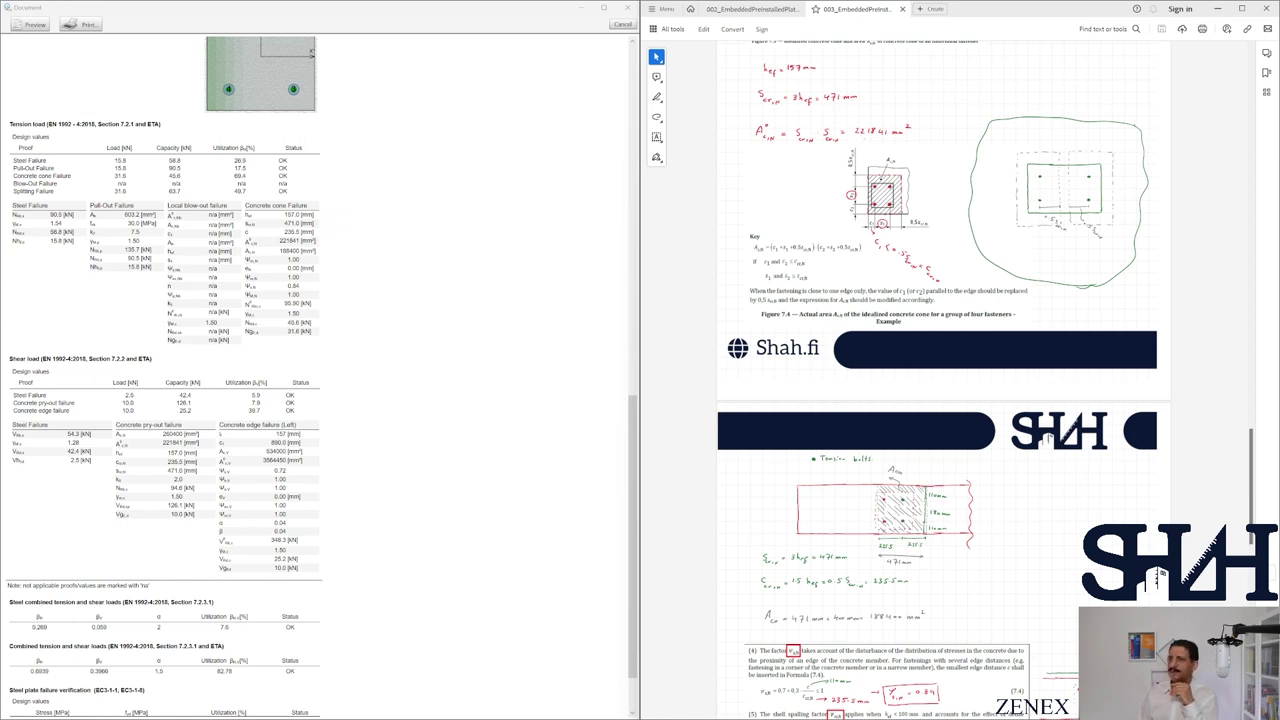
scroll(858, 418, "down", 8)
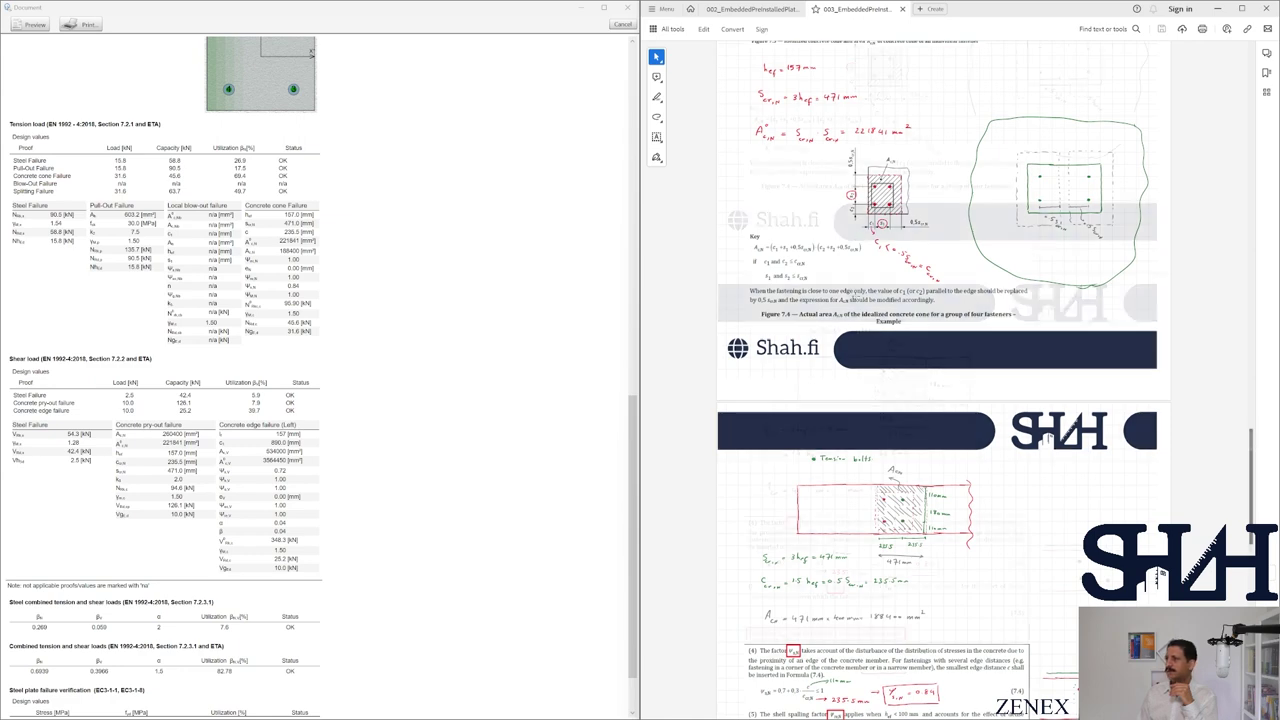
scroll(1160, 577, "down", 1)
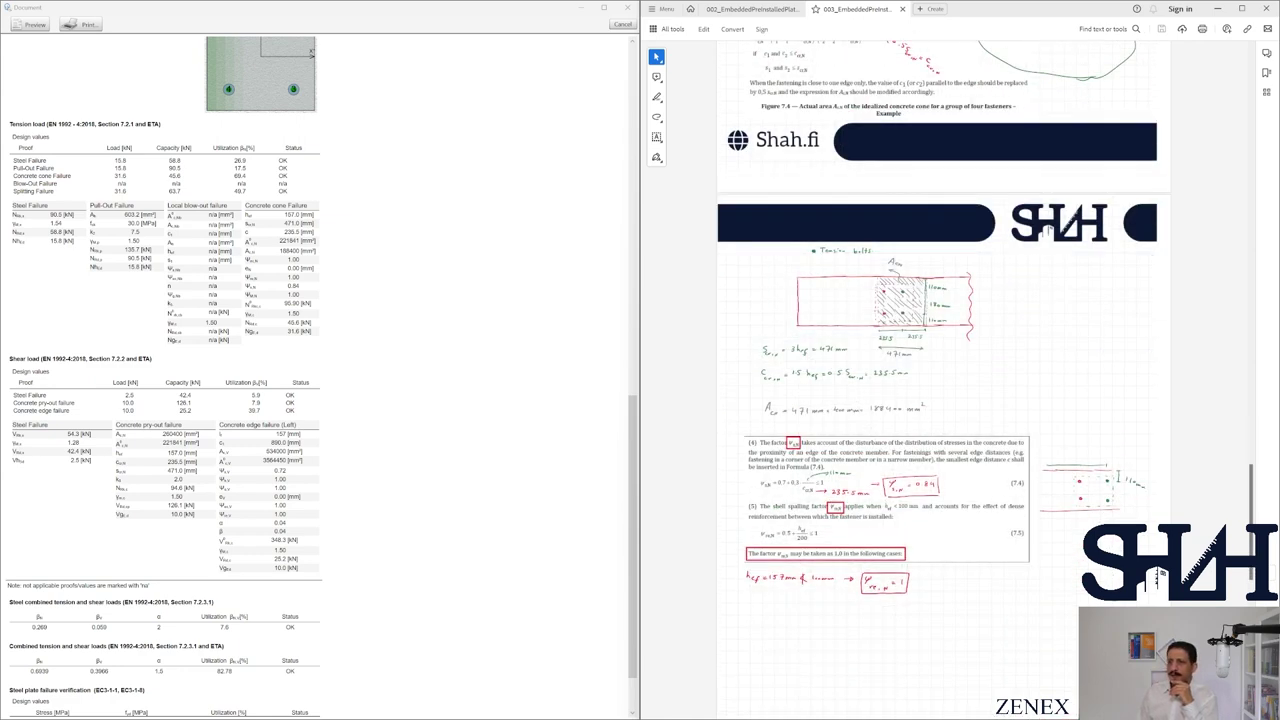
scroll(1160, 577, "down", 5)
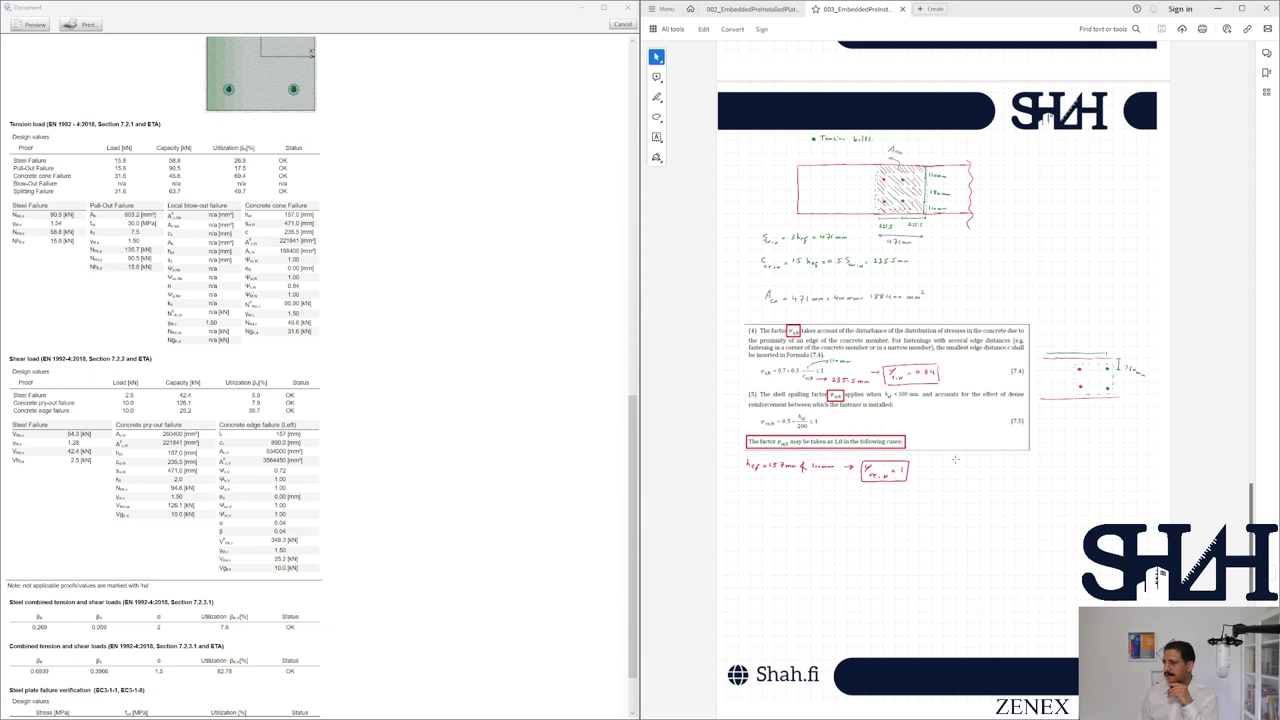
scroll(1160, 577, "up", 15)
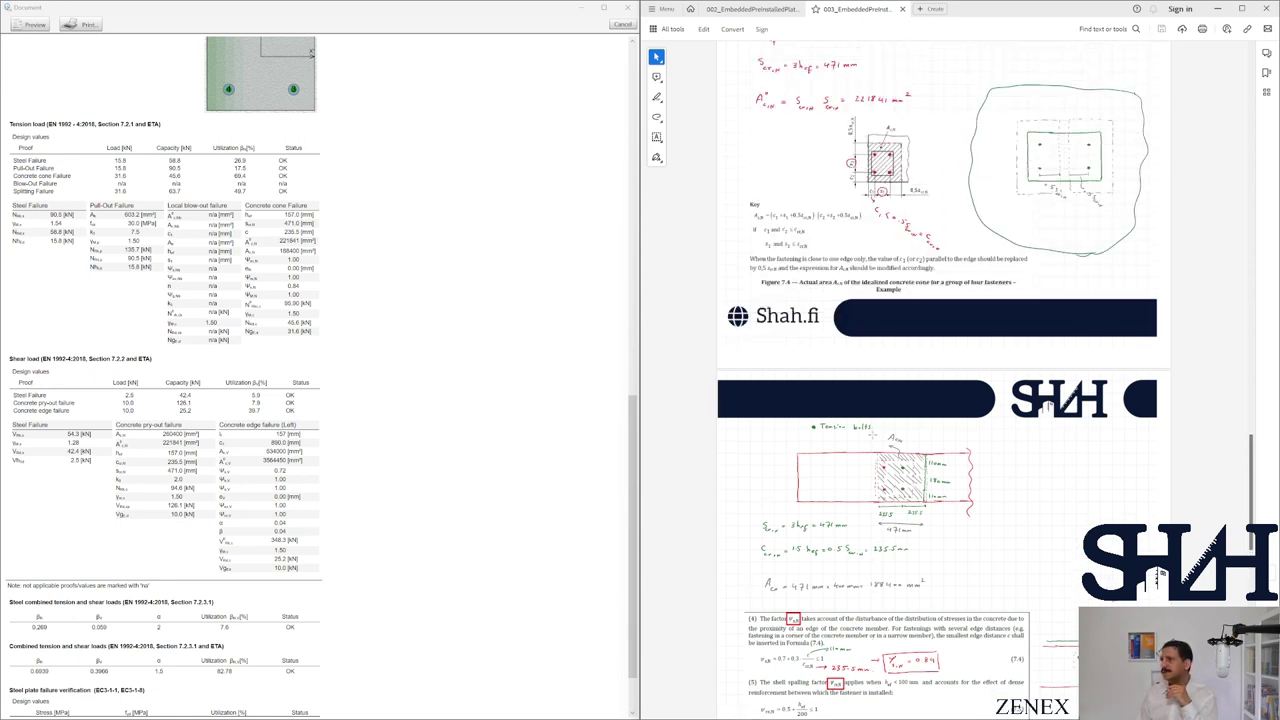
scroll(1158, 577, "up", 5)
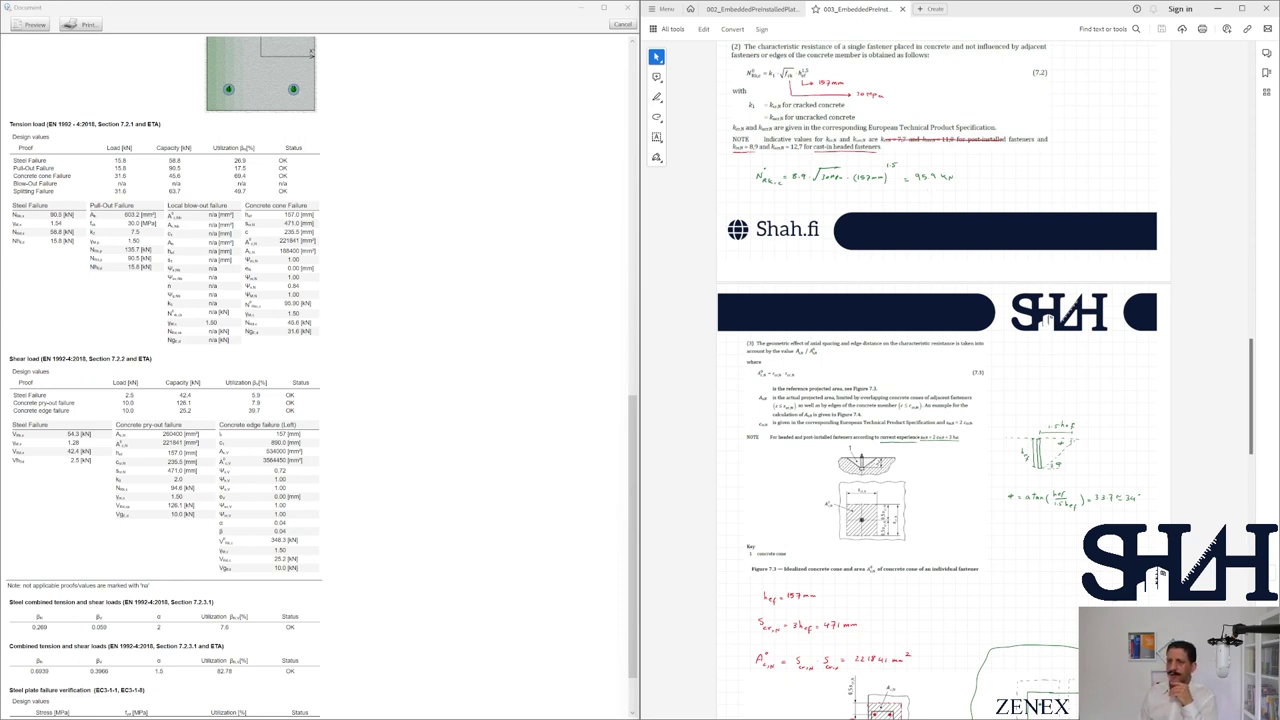
scroll(943, 380, "down", 8)
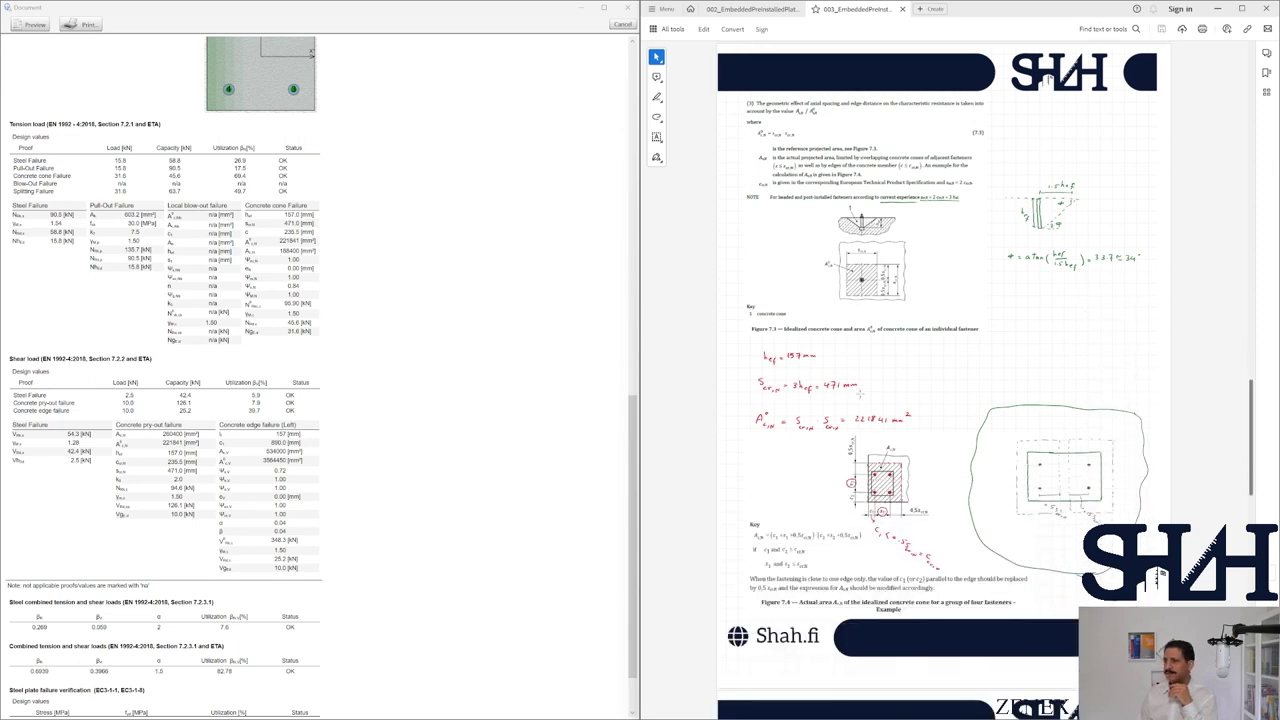
scroll(943, 380, "down", 10)
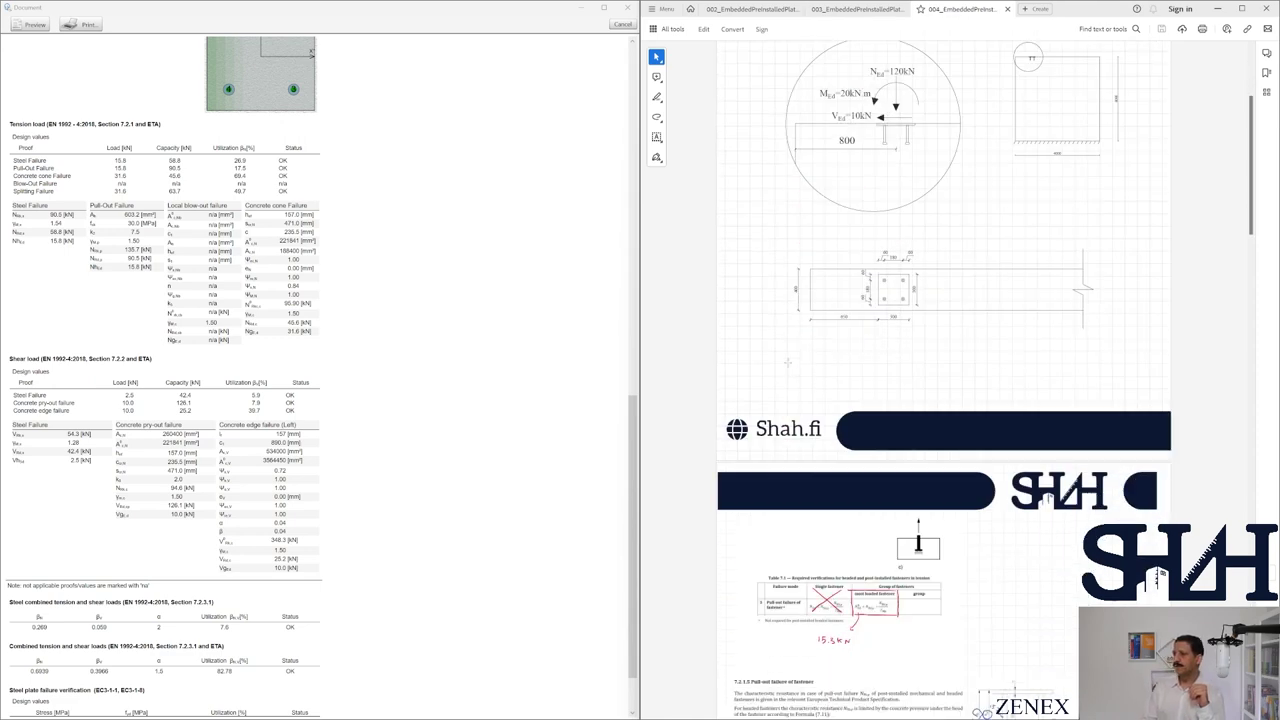
scroll(1045, 145, "down", 5)
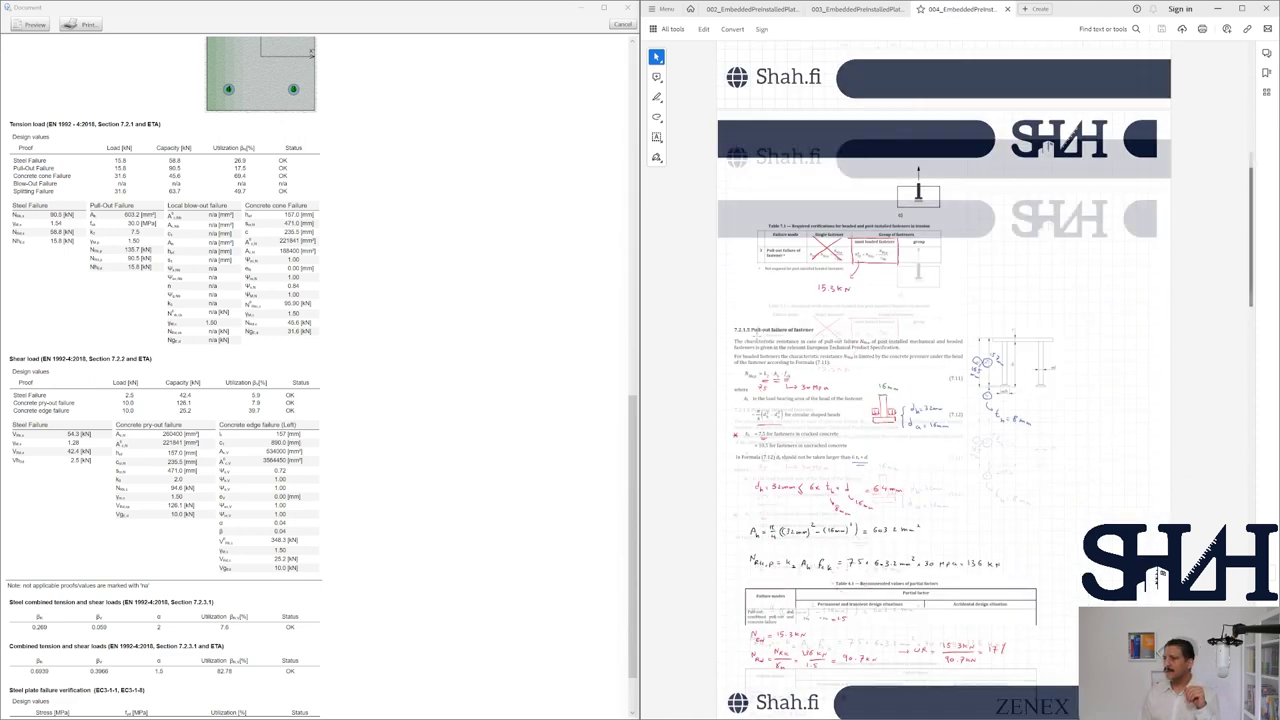
Scroll through the pull-out and splitting failure notes and select the splitting failure page image
scroll(985, 380, "down", 1)
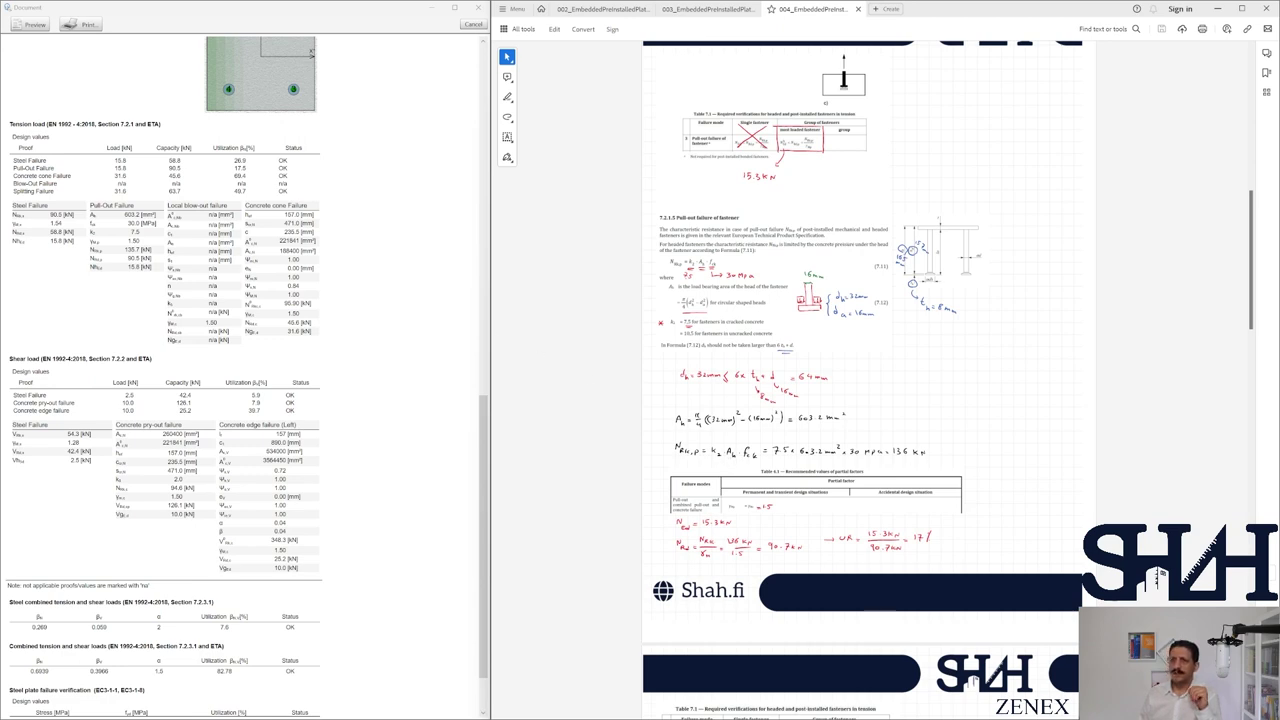
scroll(720, 458, "down", 3)
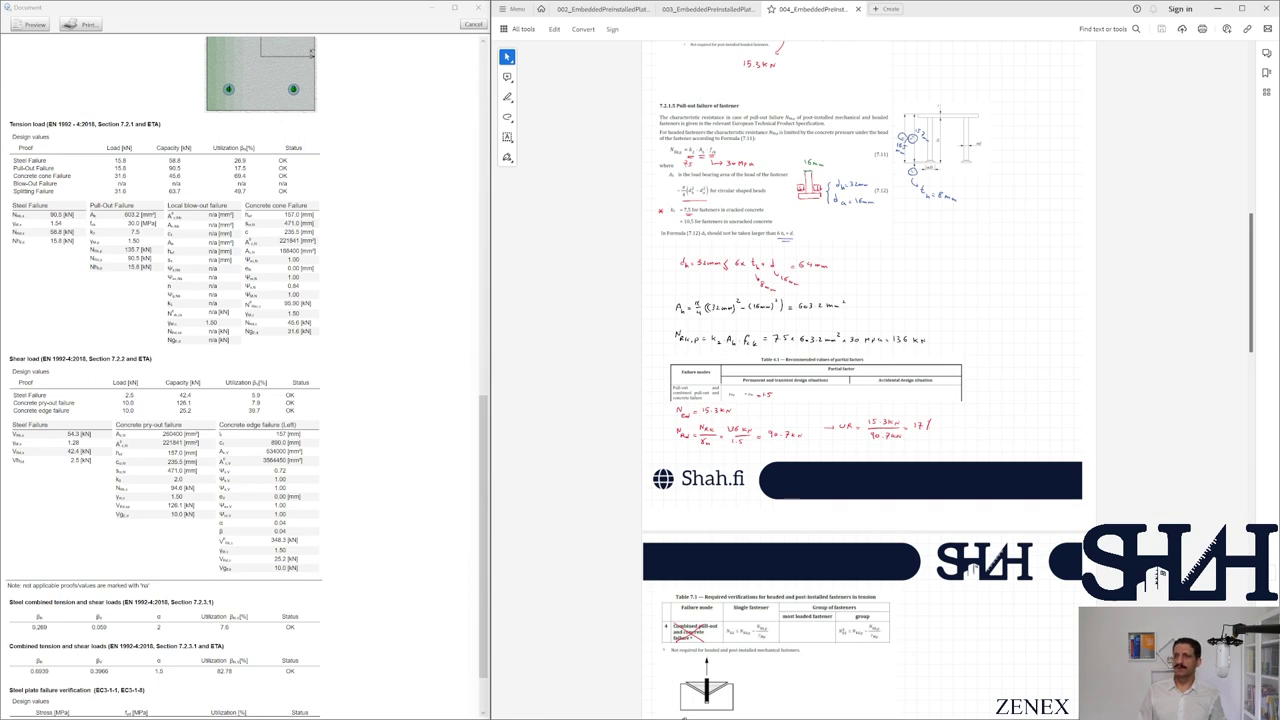
scroll(727, 352, "down", 5)
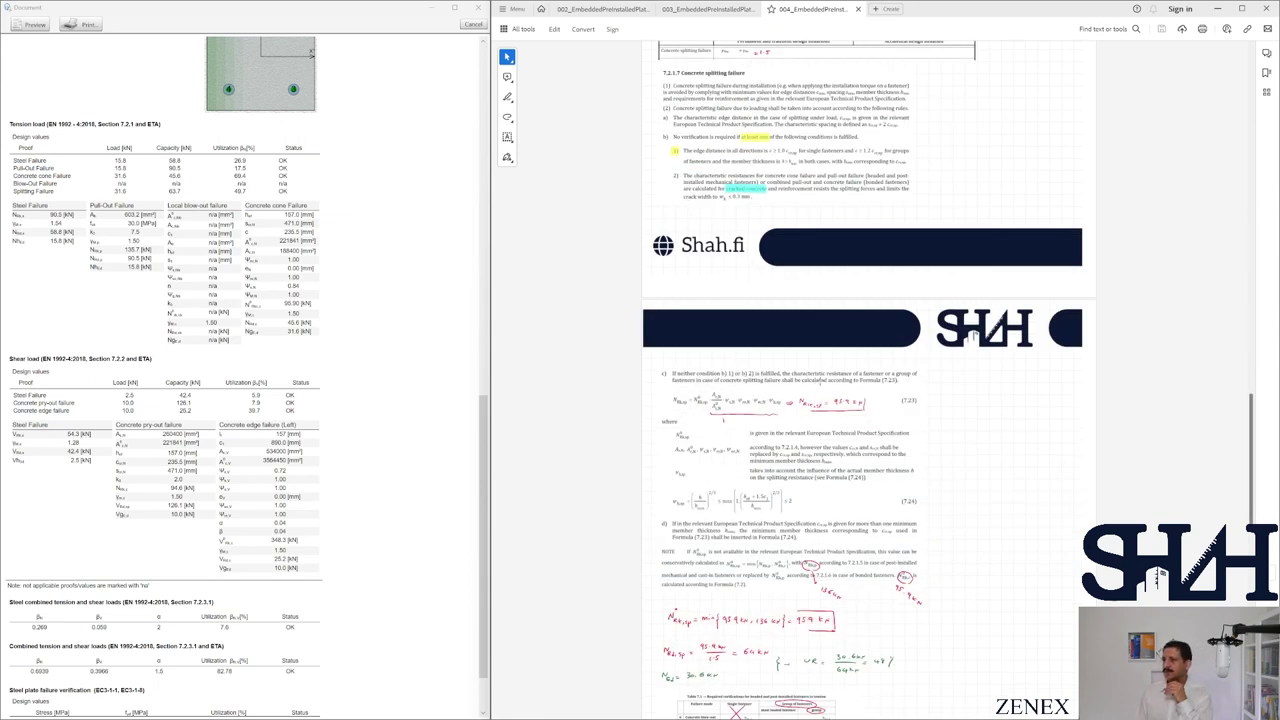
left_click(820, 380)
left_click(952, 407)
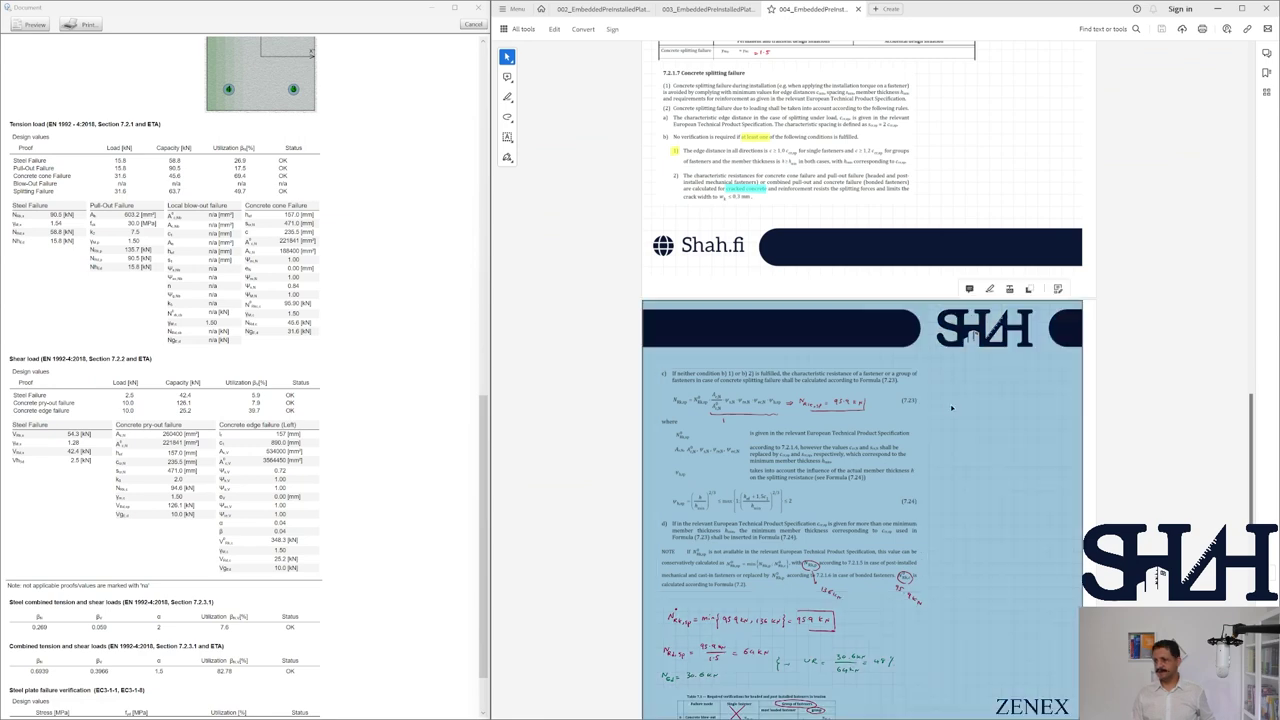
scroll(952, 407, "up", 2, "ctrl")
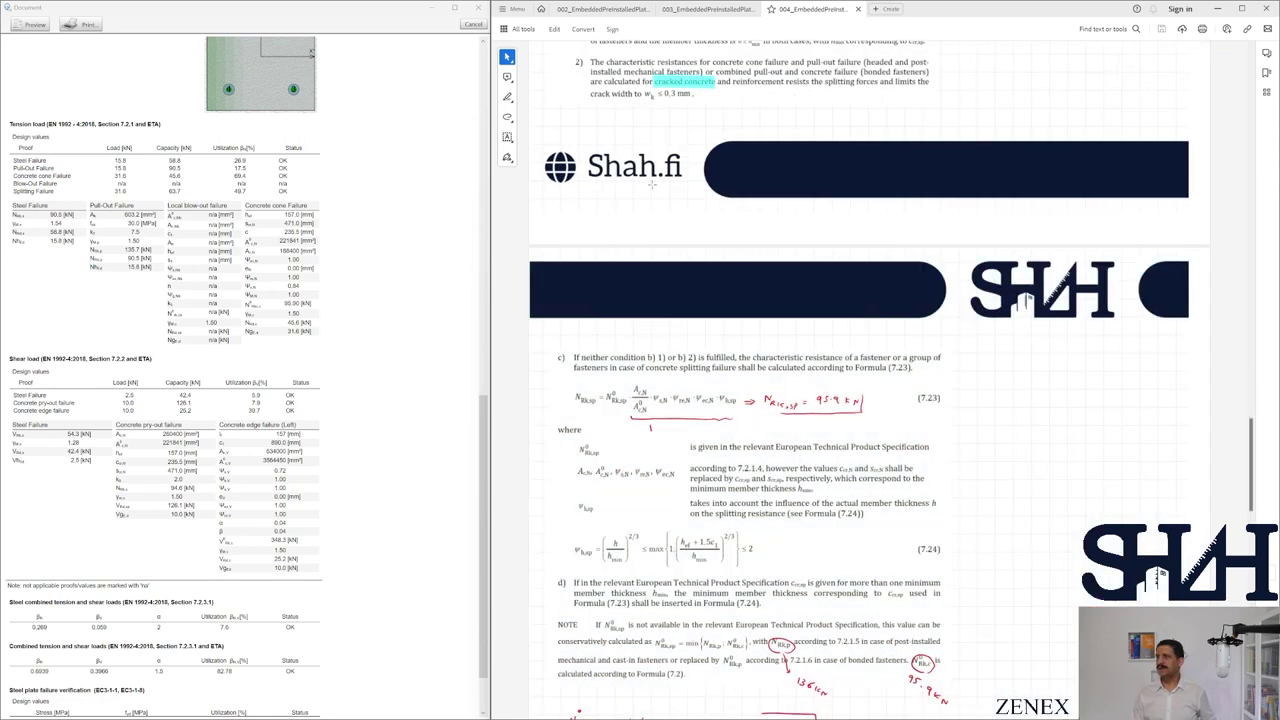
scroll(879, 380, "up", 1)
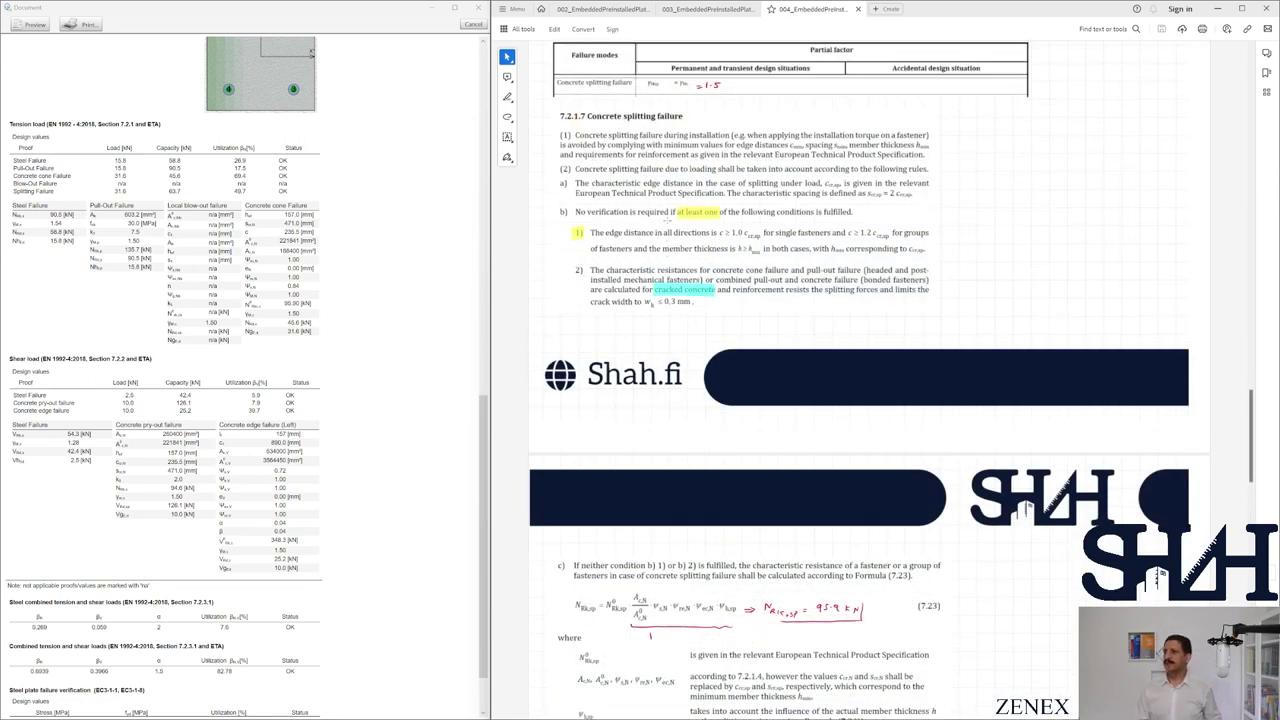
scroll(668, 222, "down", 10)
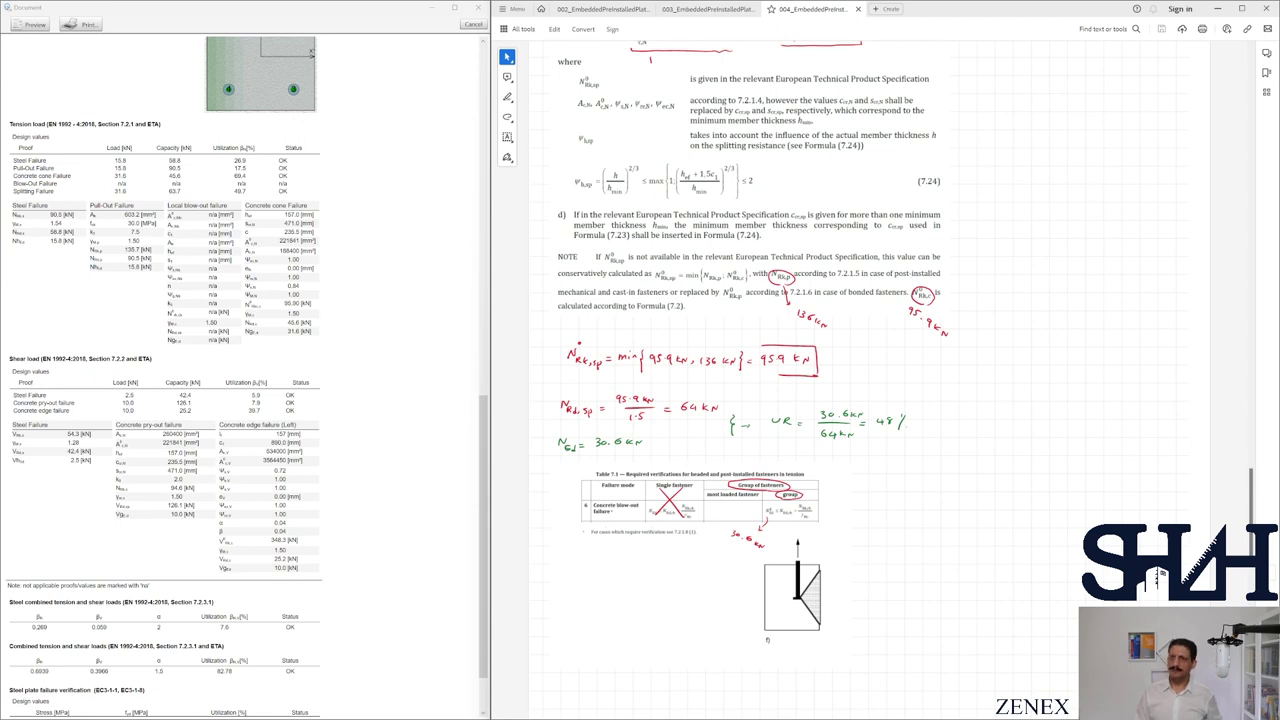
Compare with the report's Splitting Failure row, then return to the notes at 64 kN, 48%
left_click_drag(13, 191, 44, 191)
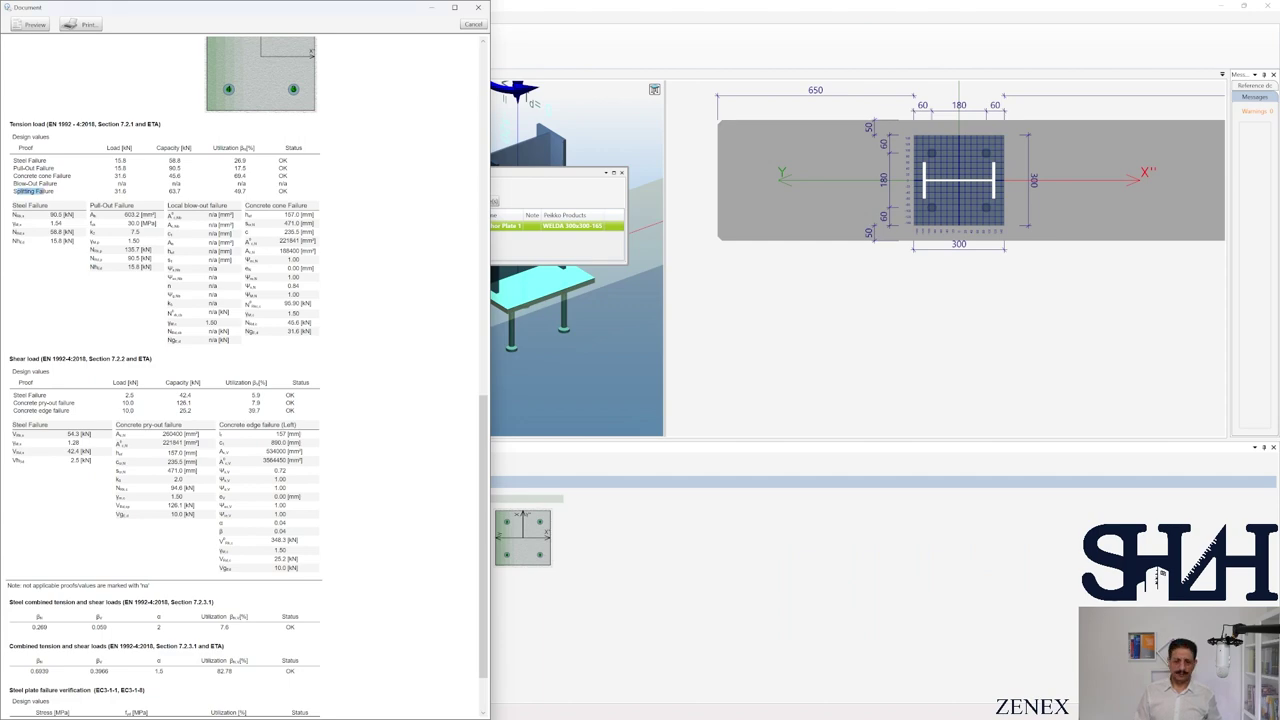
key("alt+Tab")
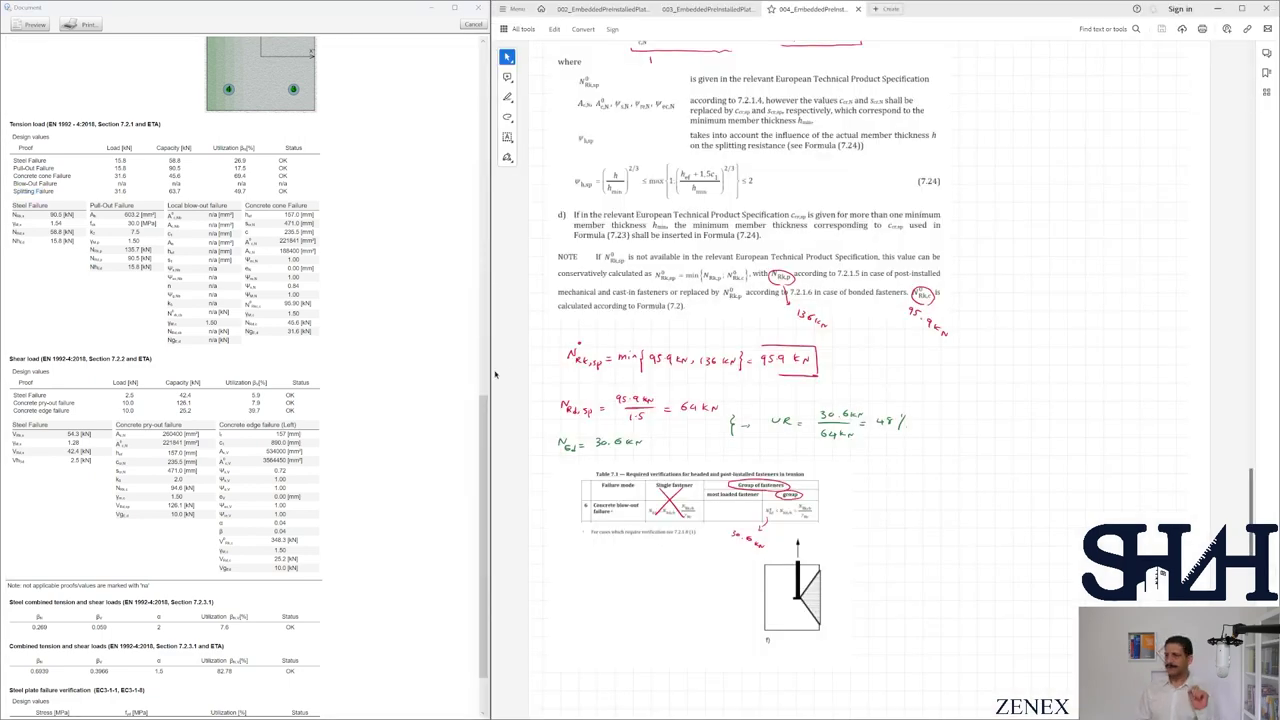
scroll(783, 369, "down", 5)
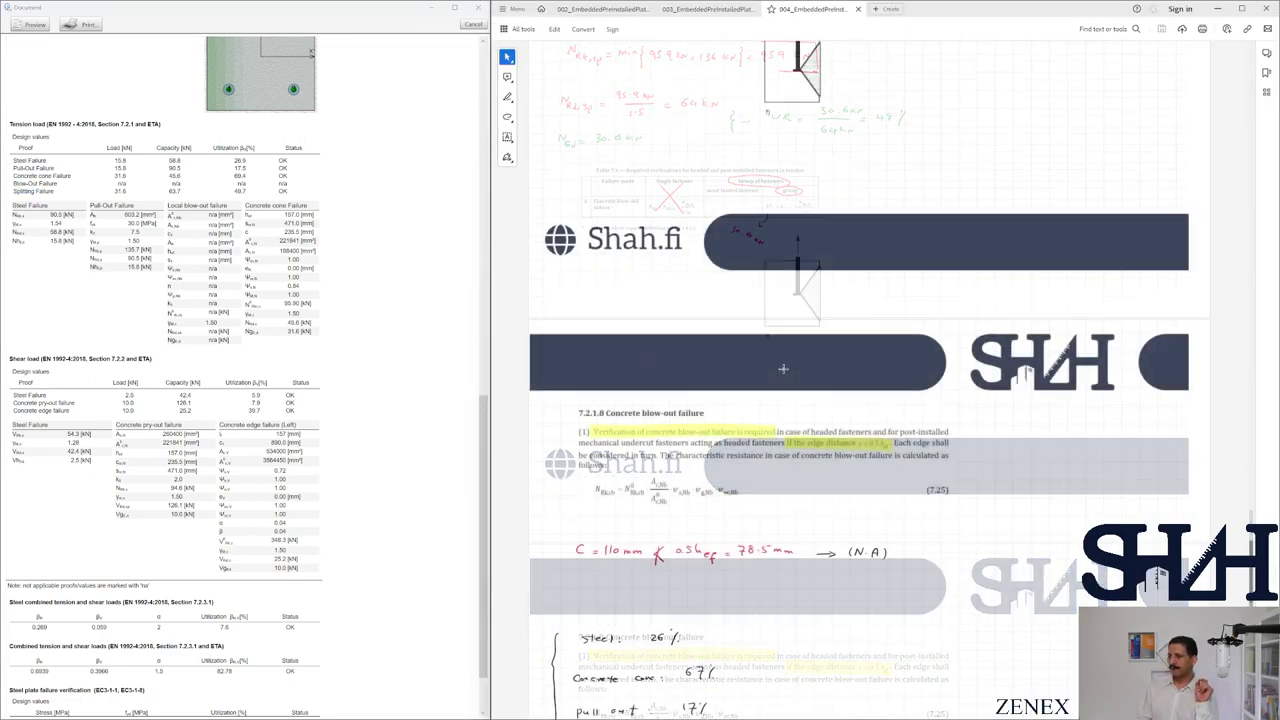
Scroll from the handwritten tension utilization summary to the 005 notes on shear loads, section 6.2.2
scroll(783, 369, "down", 3)
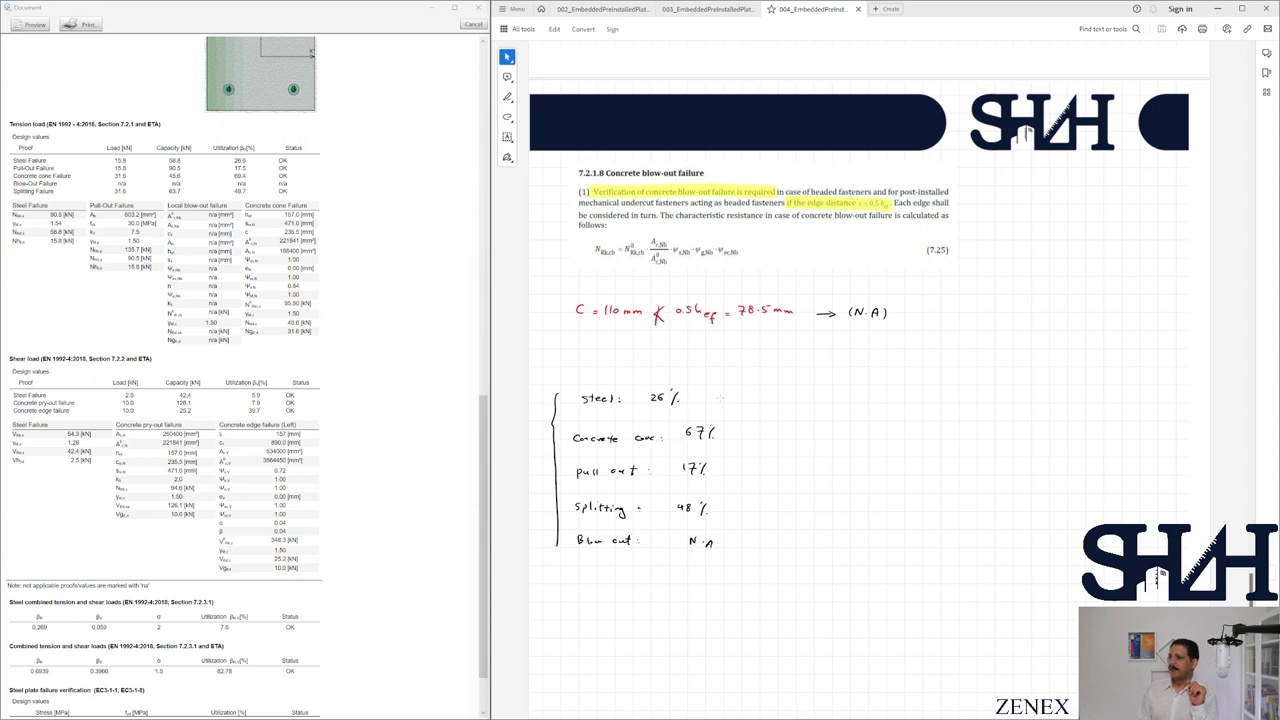
scroll(680, 398, "down", 1)
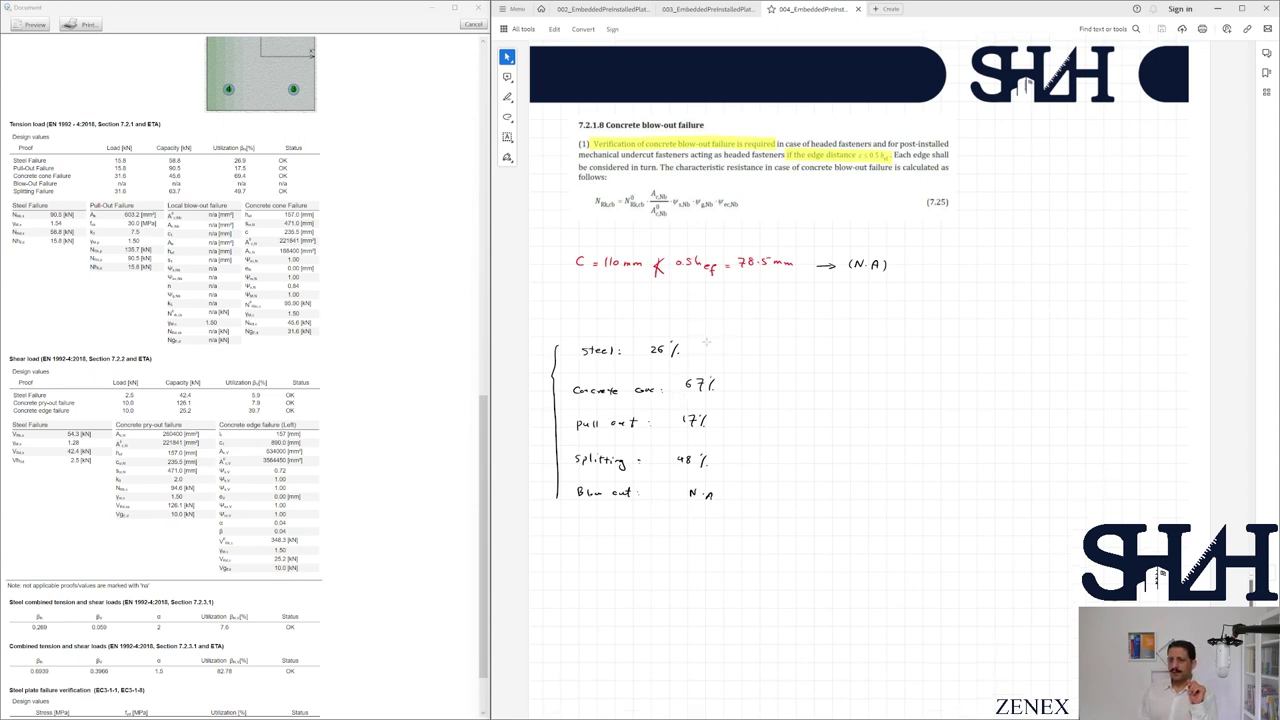
scroll(245, 380, "down", 2)
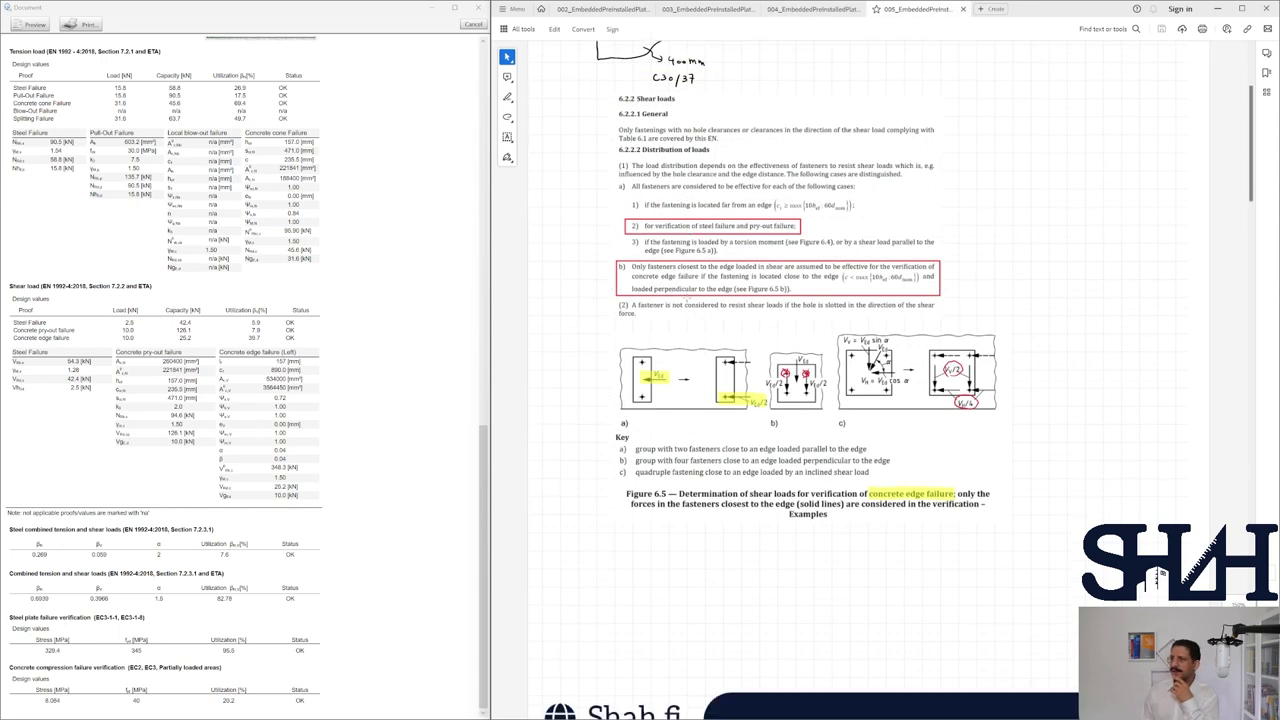
Scroll to Table 4.1 and the shear steel check: γMs 1.28, 42.4 kN resistance, 5.9% utilization
scroll(686, 297, "down", 3)
scroll(686, 297, "down", 15)
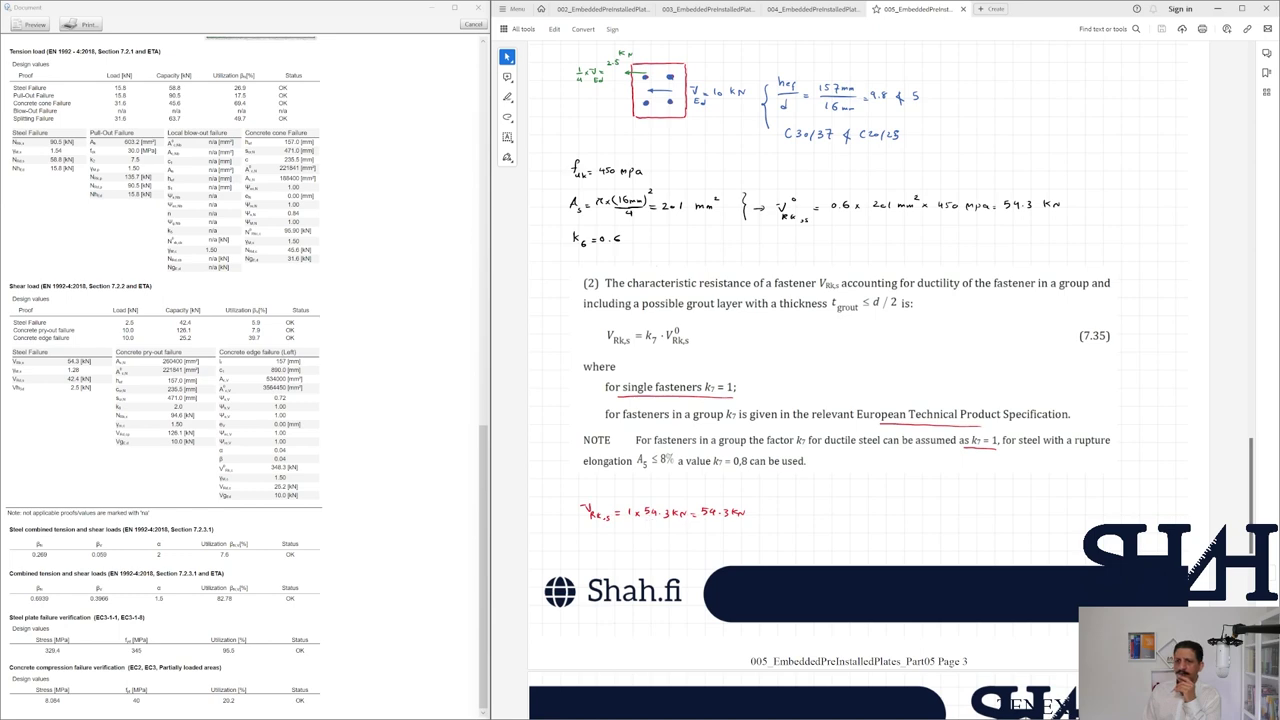
scroll(671, 481, "down", 10)
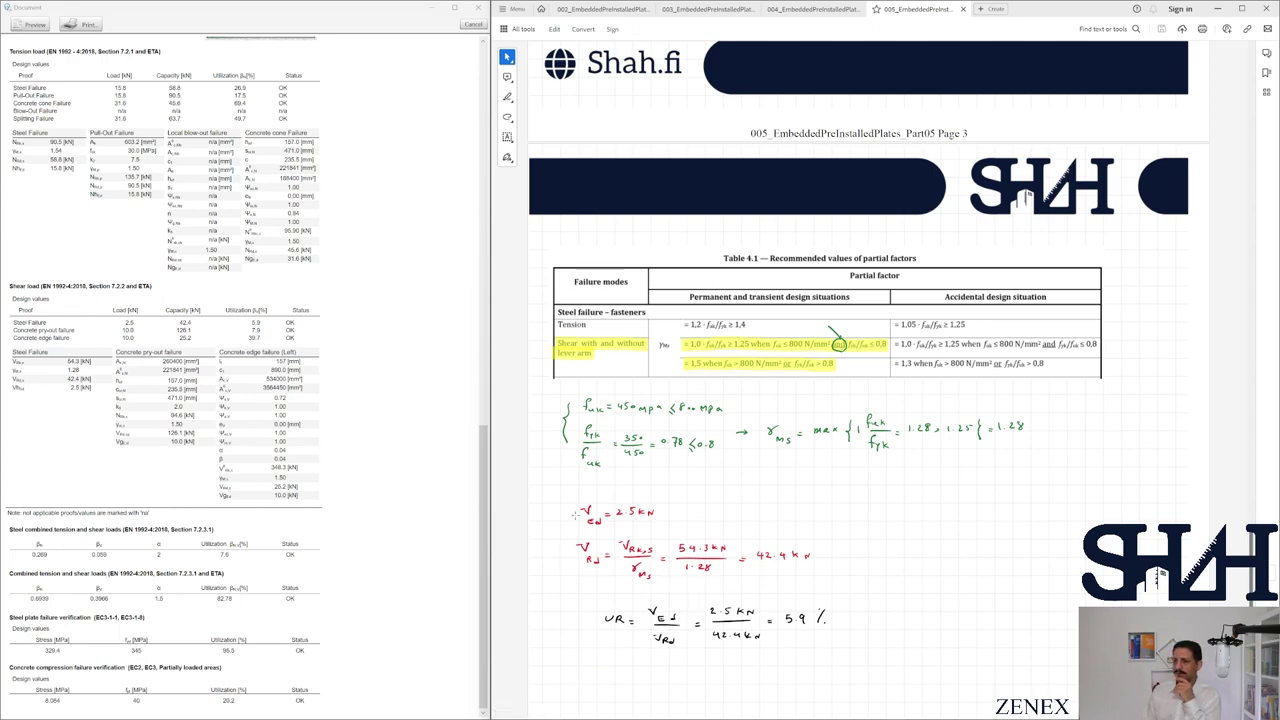
scroll(742, 560, "down", 1)
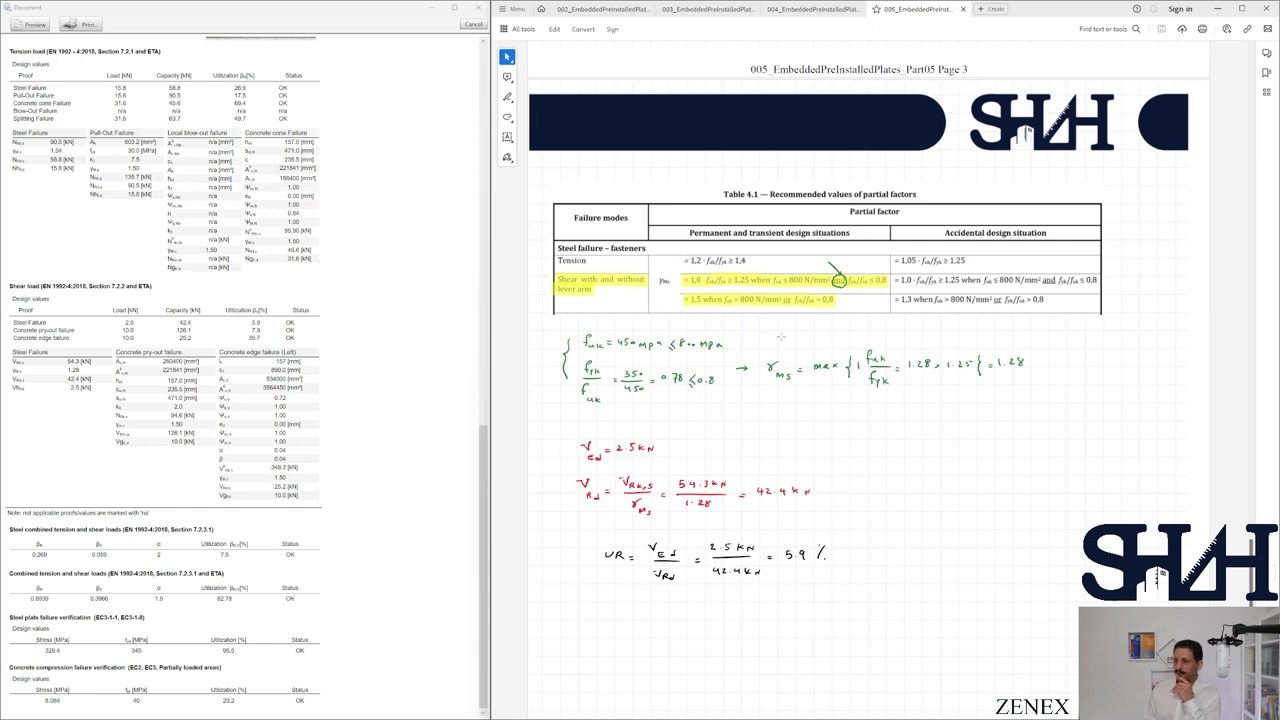
scroll(781, 338, "down", 1)
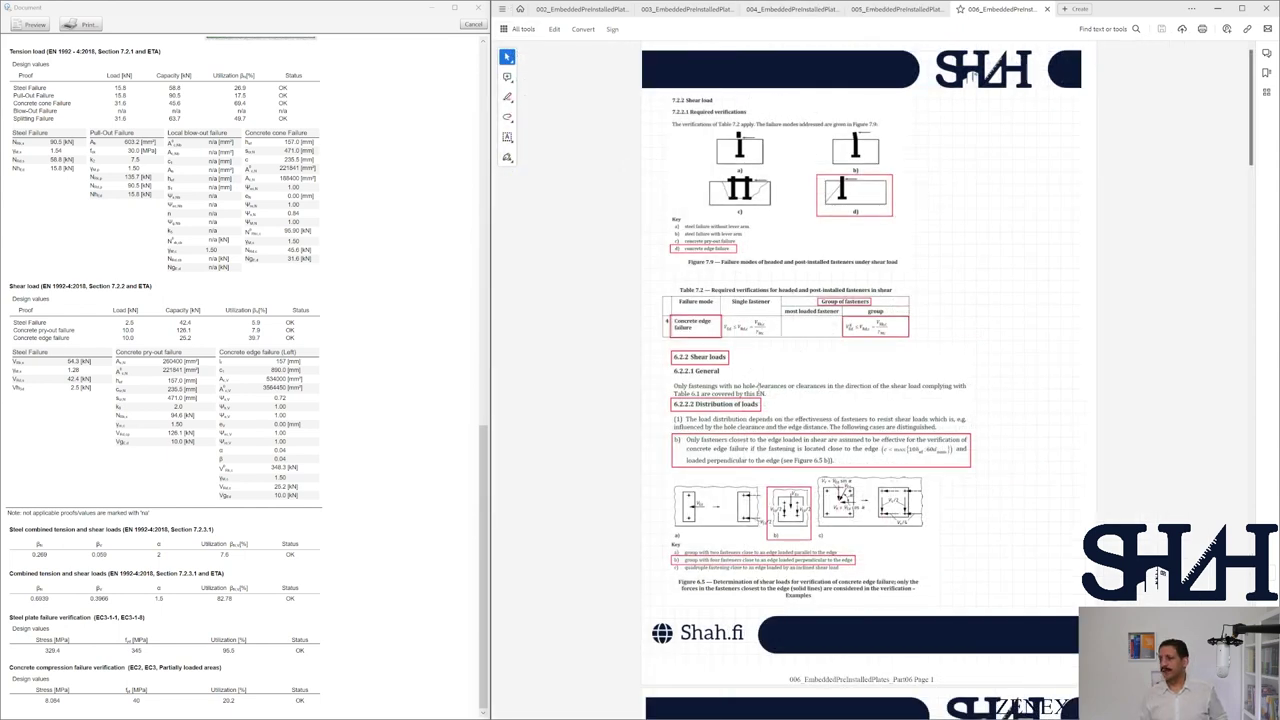
Scroll the 006 notes to section 7.2.2.5, formulas 7.40–7.43, with lf = 157 mm
scroll(848, 380, "down", 1)
scroll(848, 380, "up", 3, "ctrl")
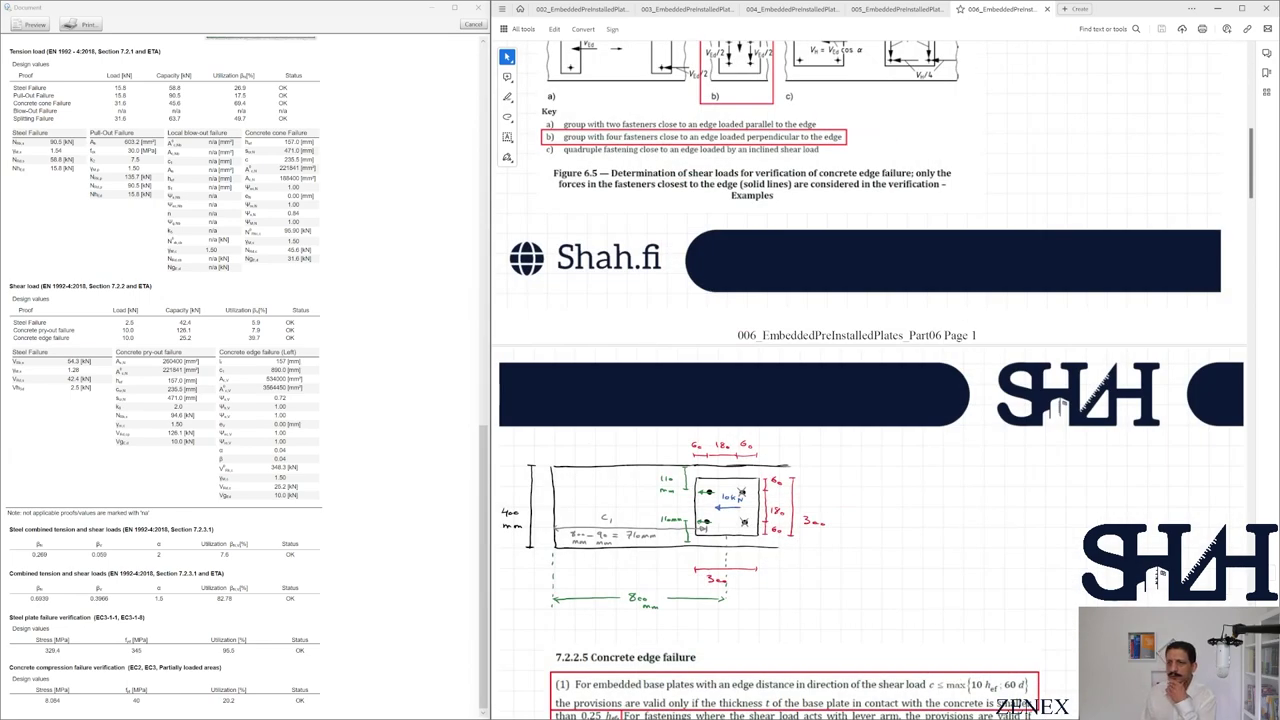
scroll(680, 390, "down", 5)
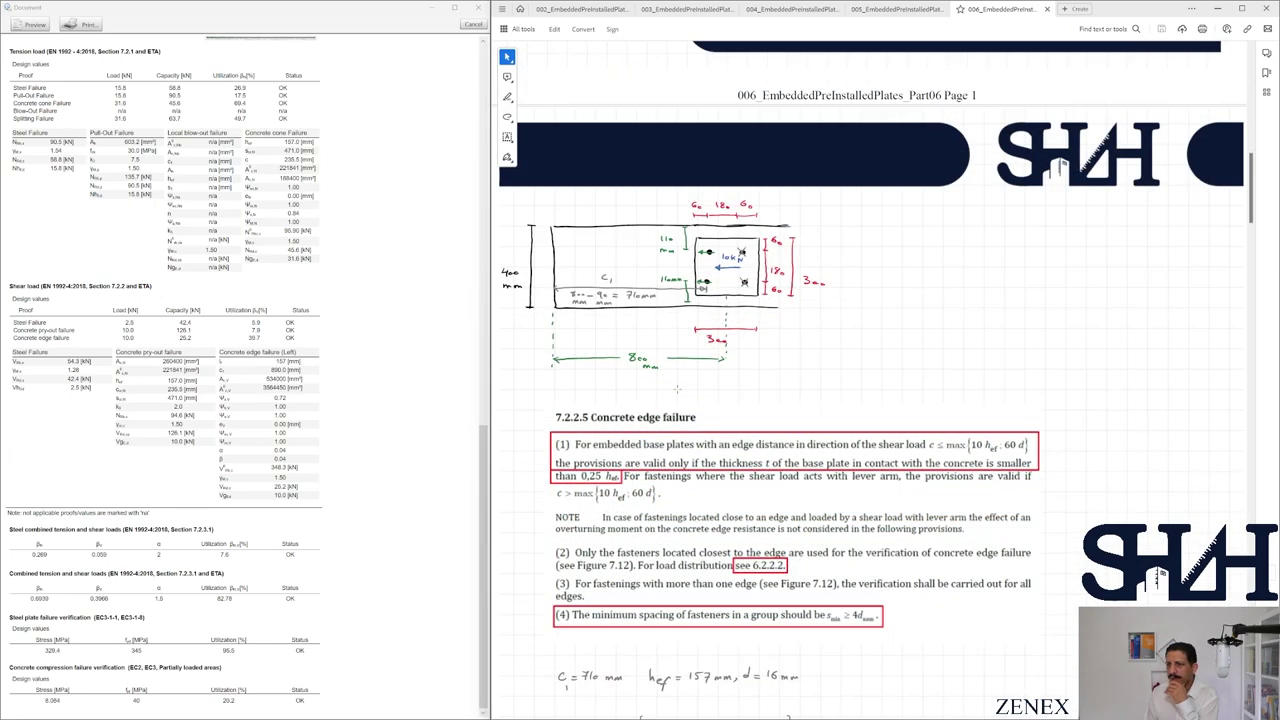
scroll(661, 349, "down", 10)
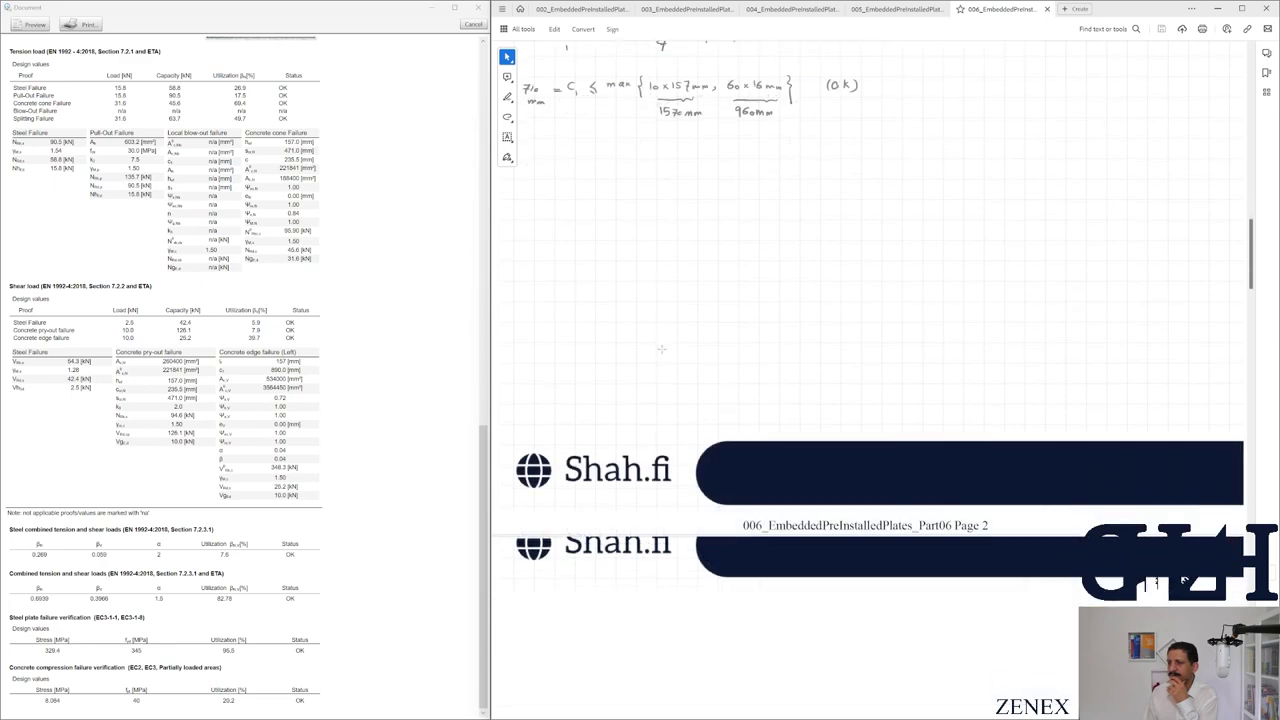
scroll(661, 349, "down", 6)
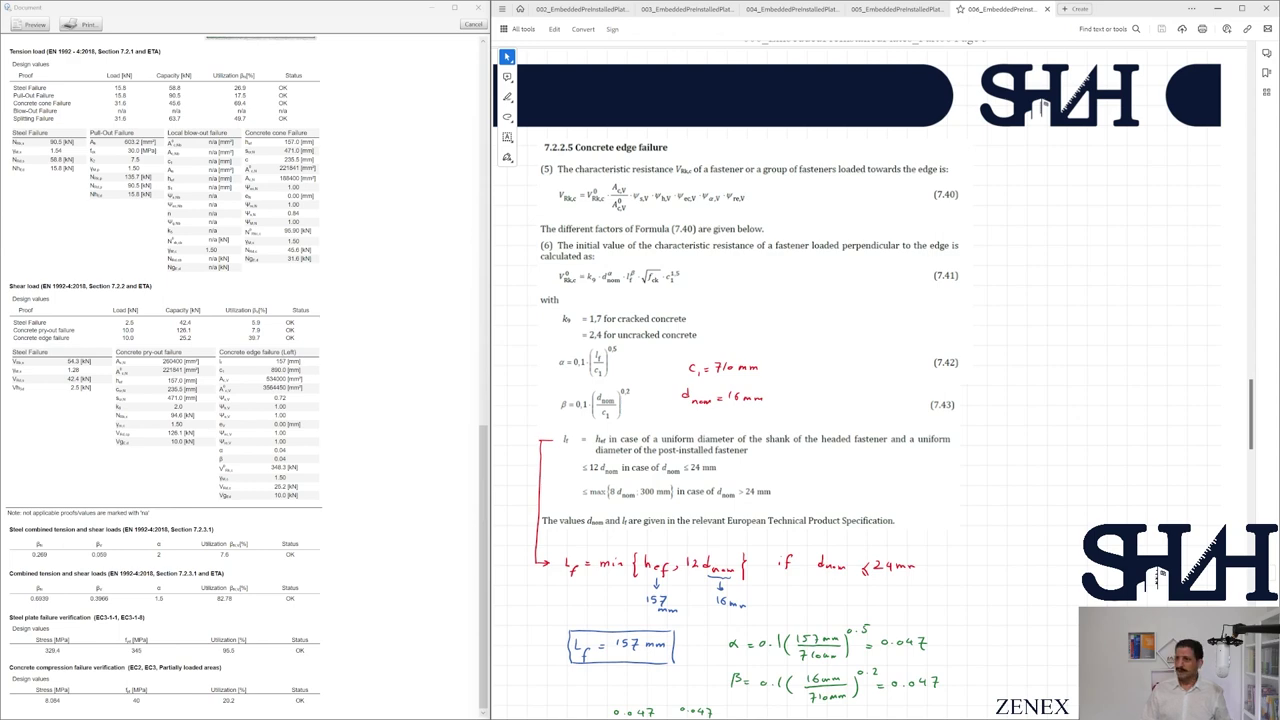
Show the handwritten V_Rk,c = 254 kN derivation, deselect the formula block, and return to the report
scroll(1027, 385, "up", 10)
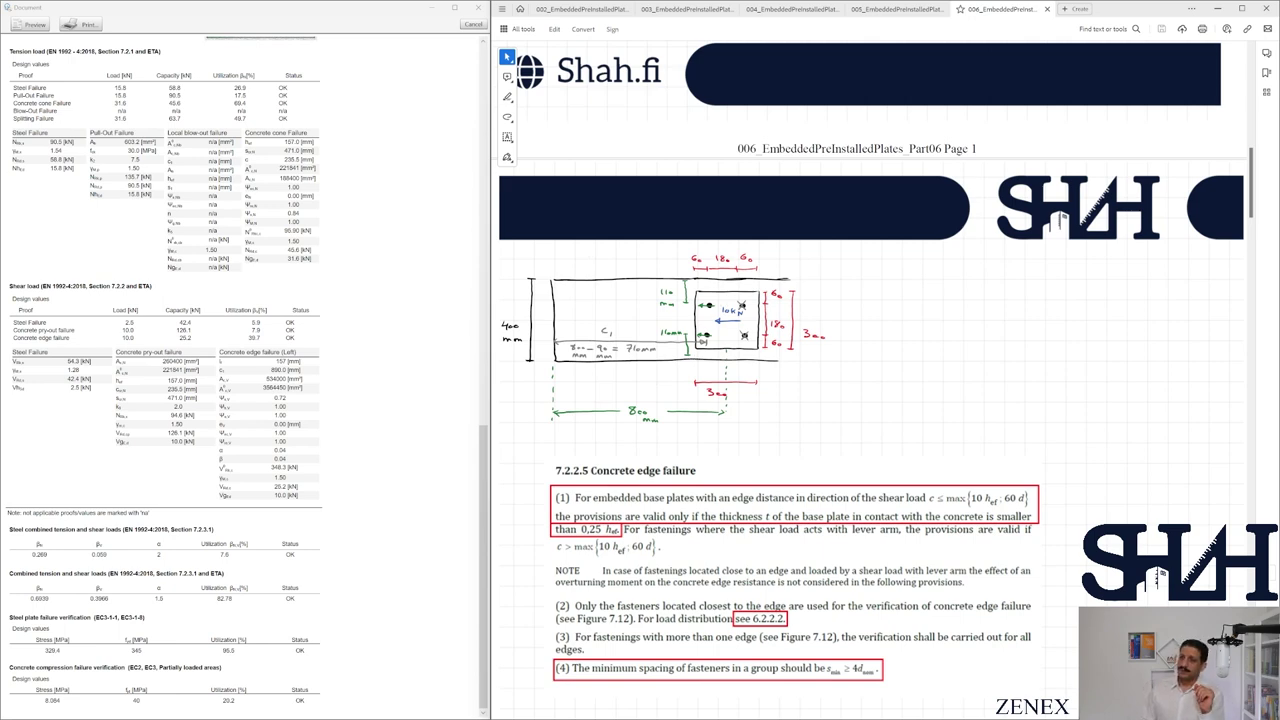
scroll(734, 365, "down", 10)
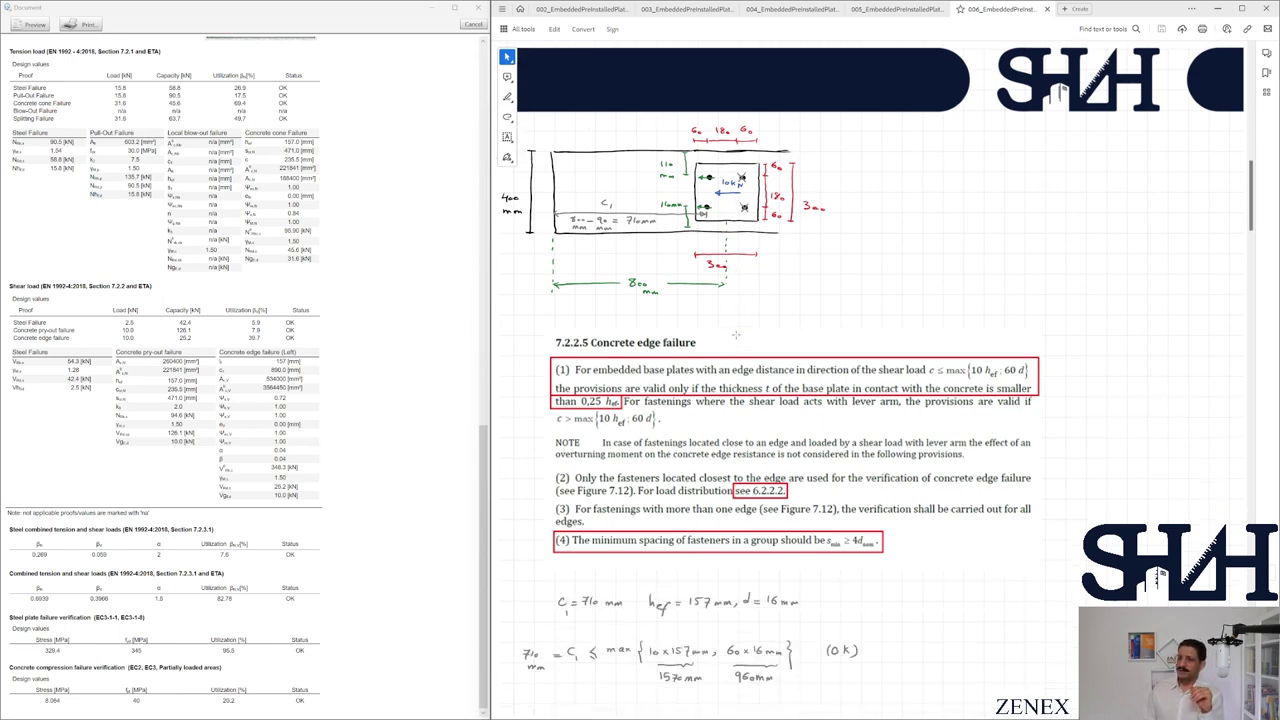
scroll(720, 343, "up", 10)
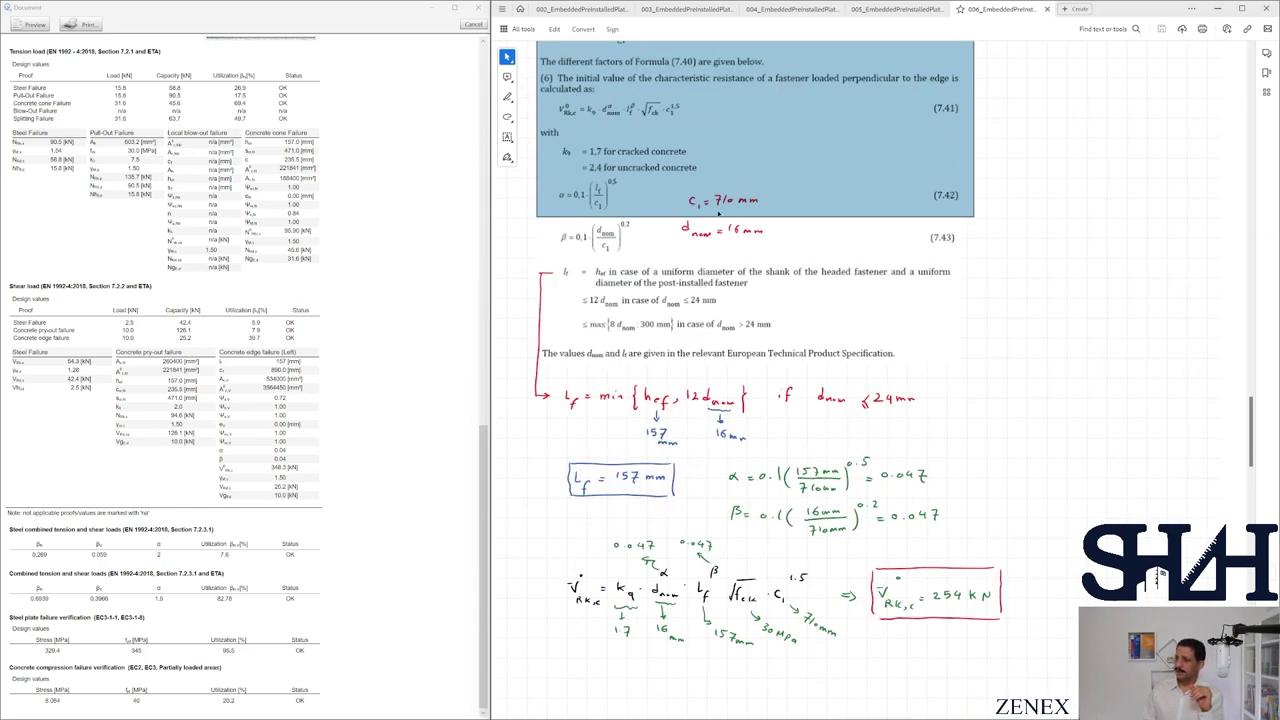
left_click(745, 250)
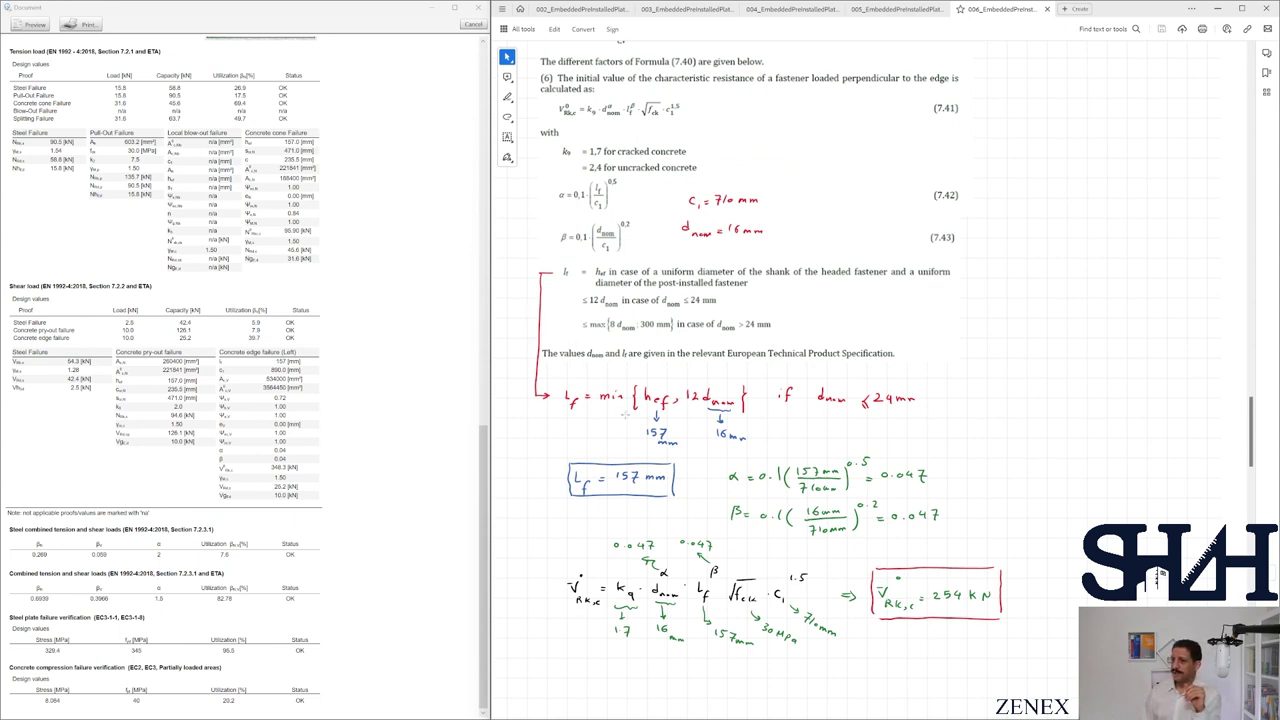
scroll(589, 440, "down", 1)
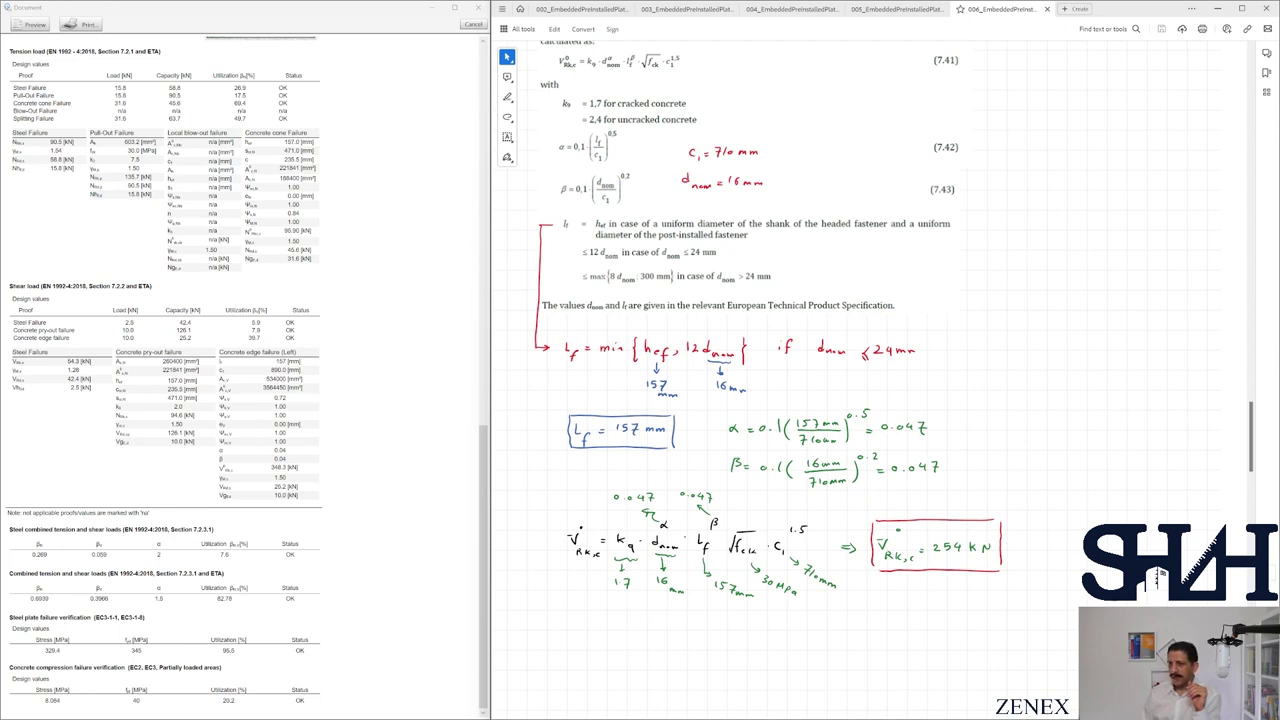
left_click(268, 468)
left_click(285, 467)
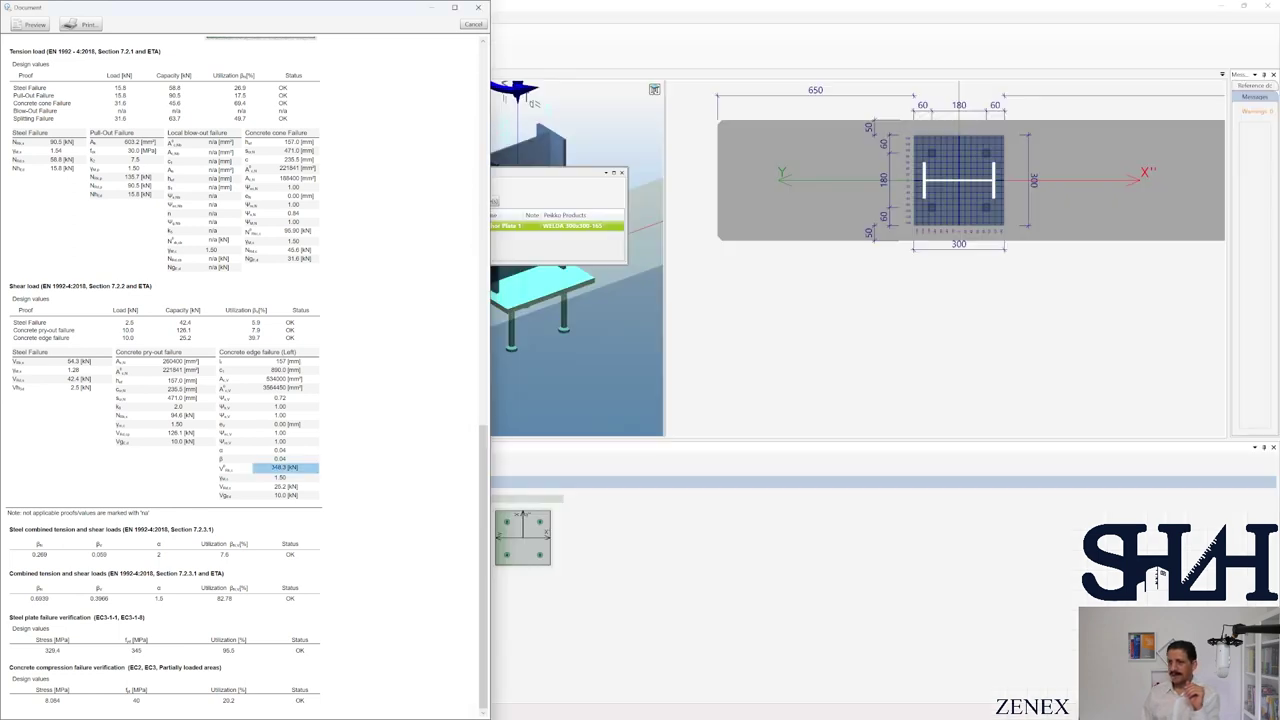
key("alt+Tab")
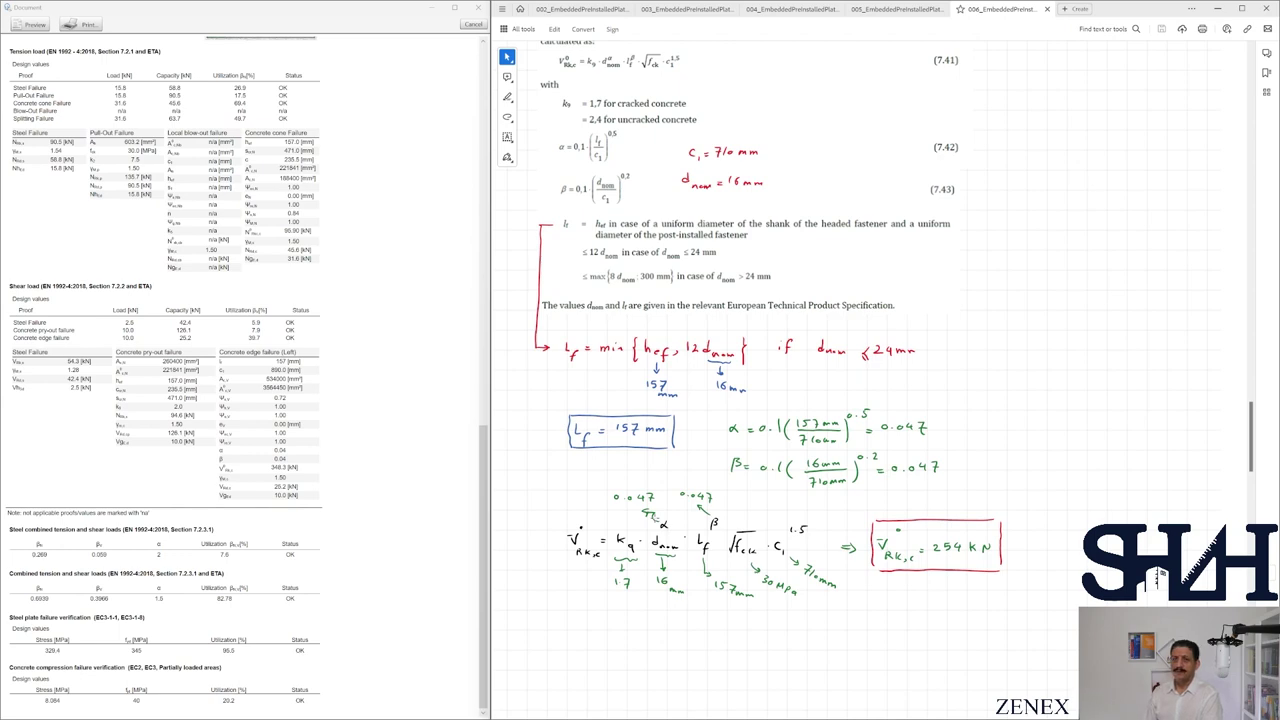
Scroll through the pages 4–5 edge-failure factors (α and β = 0.047), ending at page 4's top
scroll(690, 500, "down", 8)
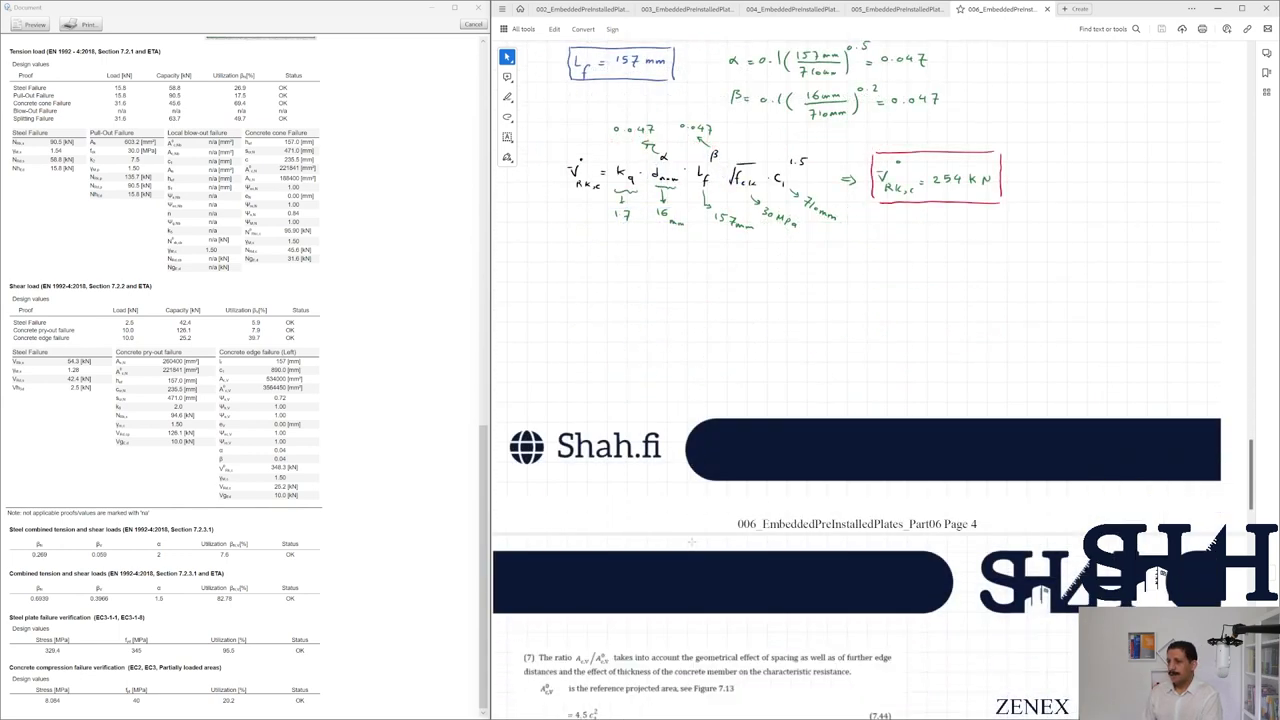
scroll(690, 500, "down", 4)
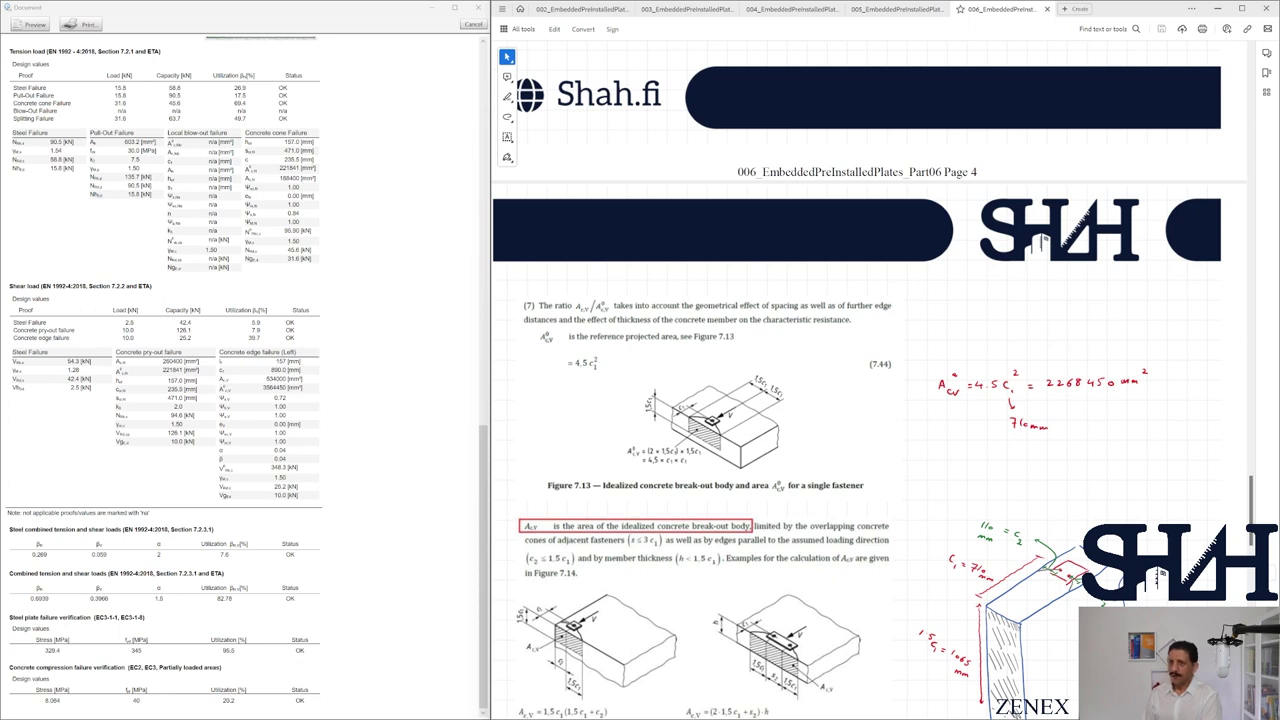
scroll(849, 508, "down", 6)
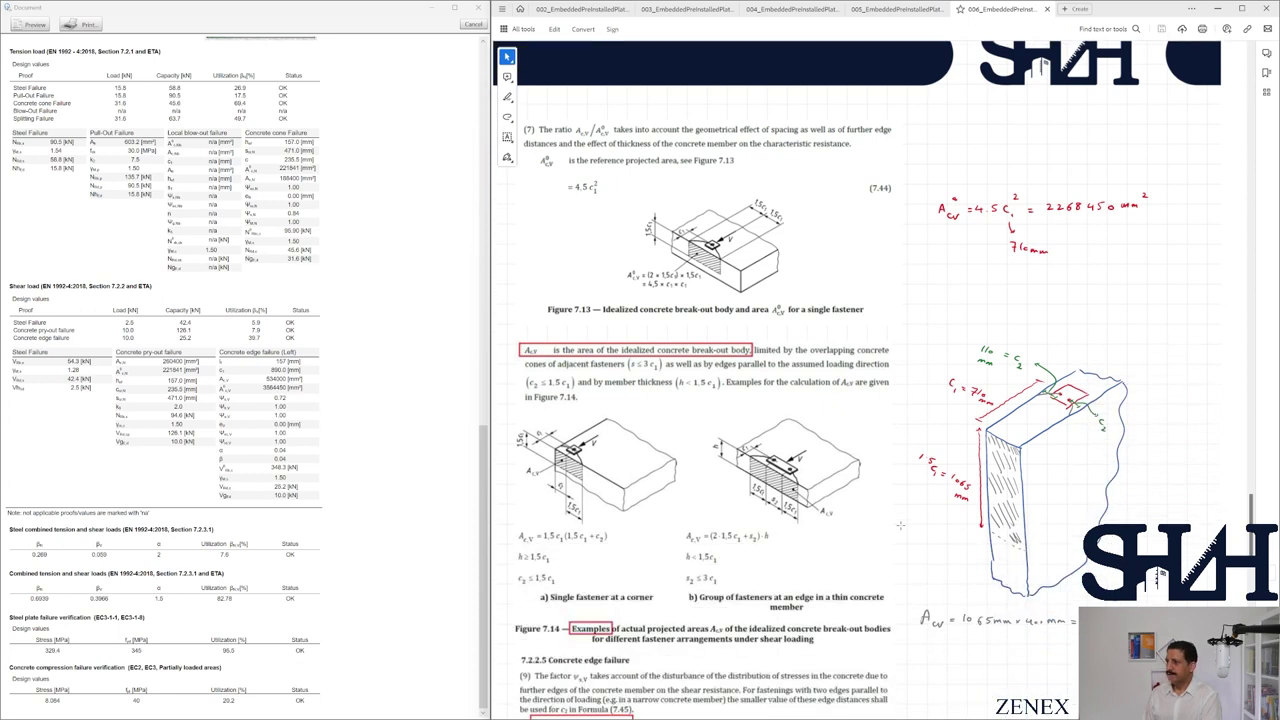
scroll(900, 524, "down", 6)
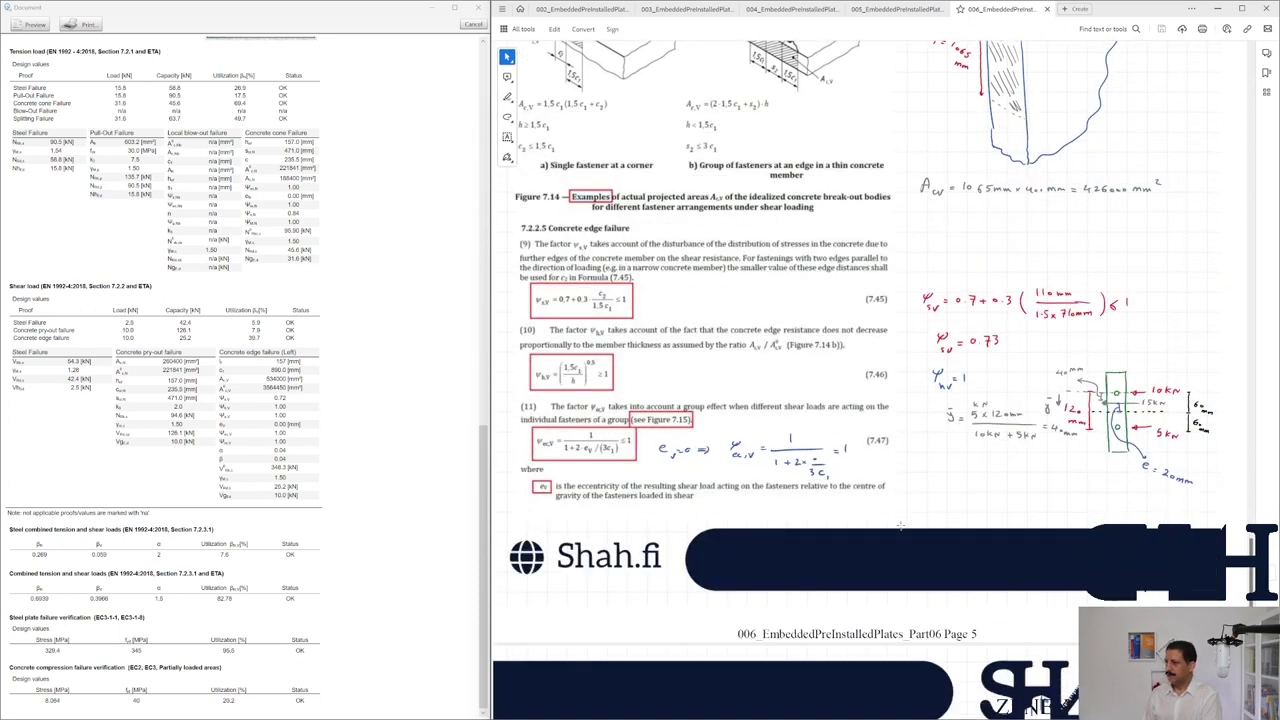
scroll(900, 525, "up", 2)
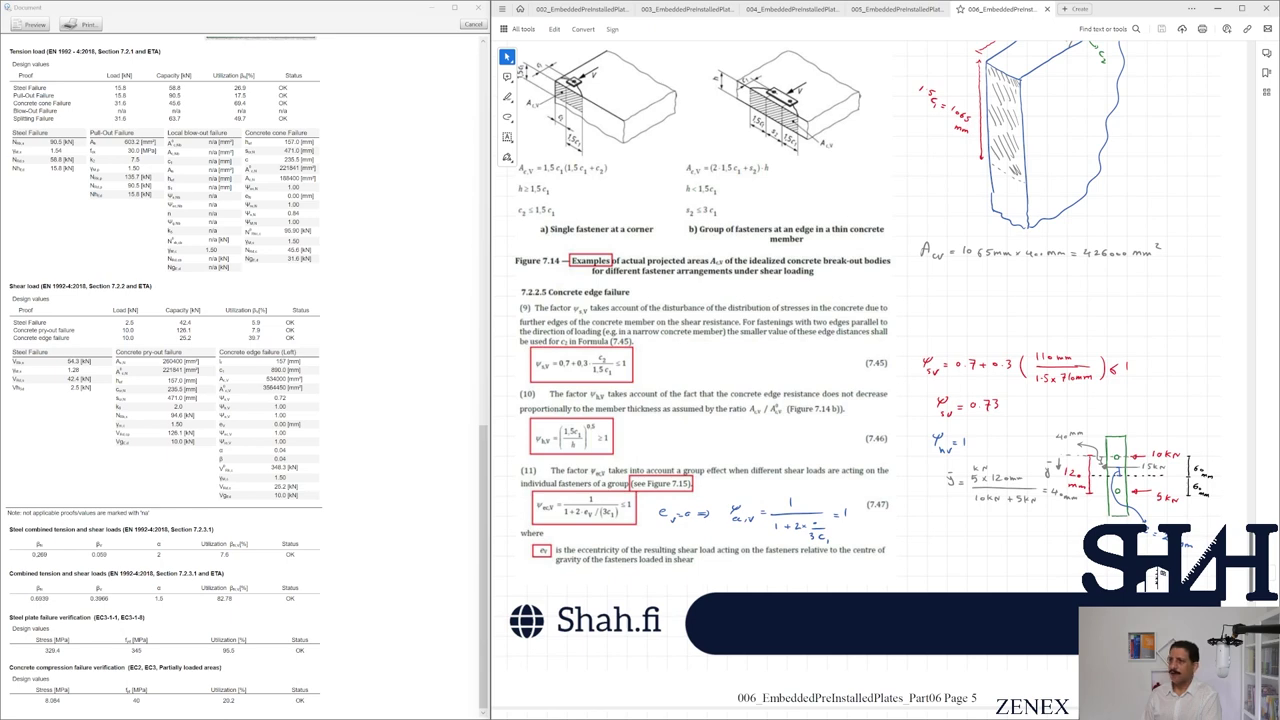
scroll(845, 380, "up", 10)
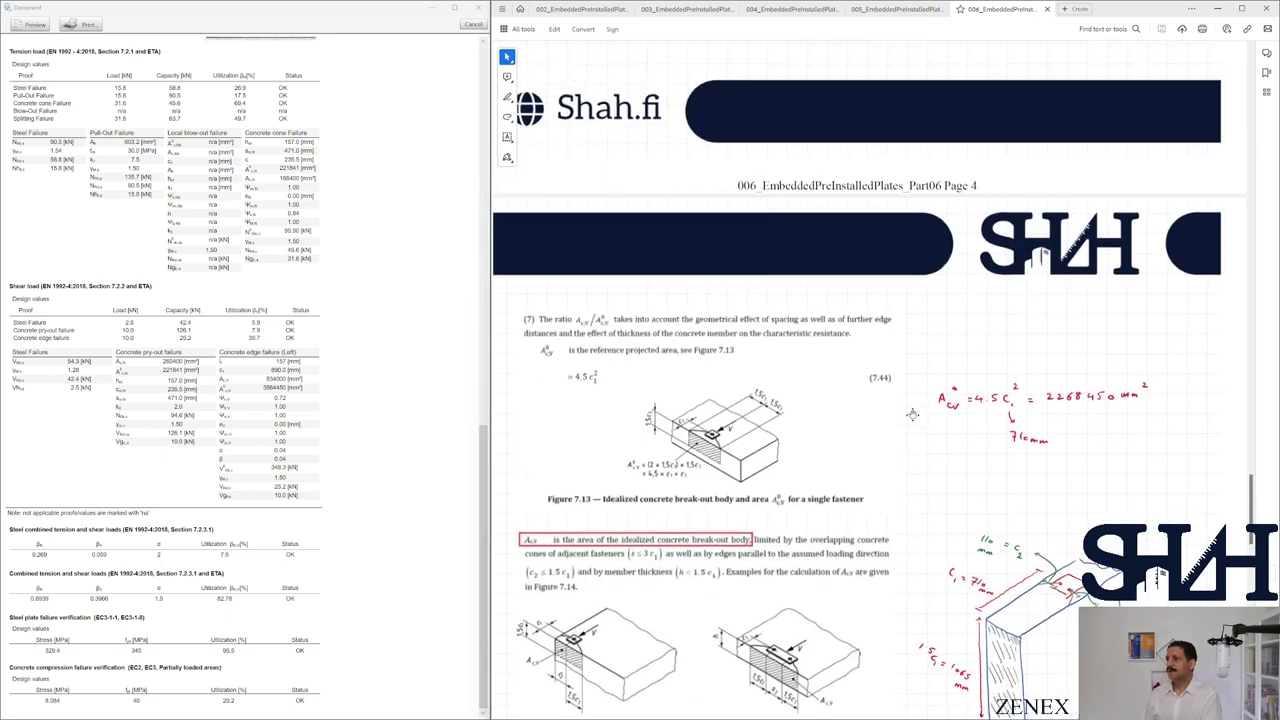
scroll(912, 414, "up", 3)
scroll(899, 428, "up", 3)
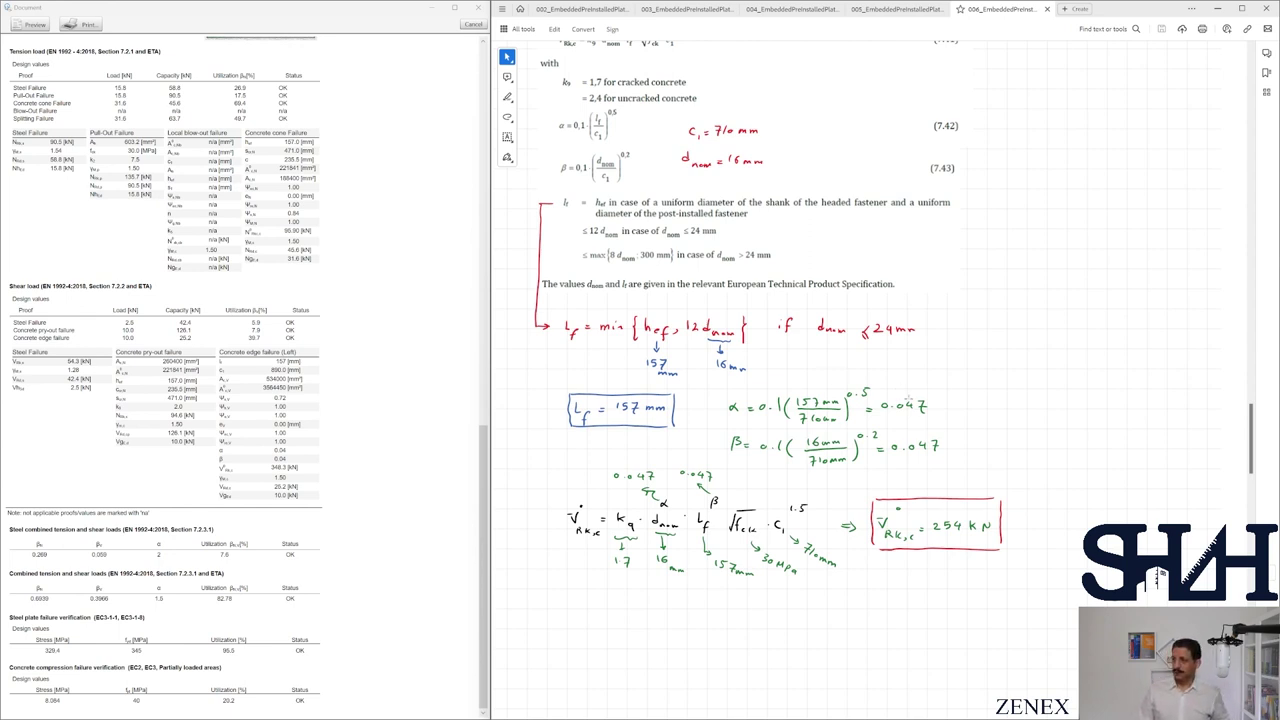
scroll(860, 390, "down", 10)
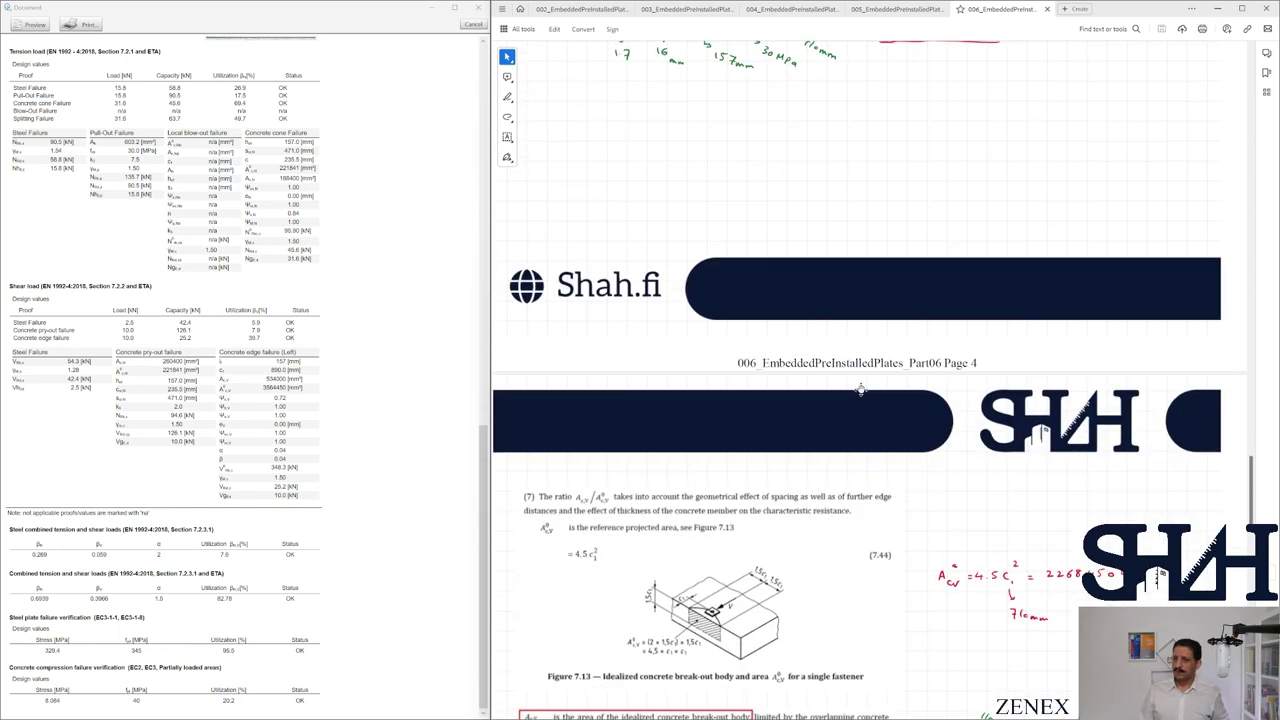
Scroll the notes down to the UR = 43% concrete edge failure result
scroll(860, 390, "down", 15)
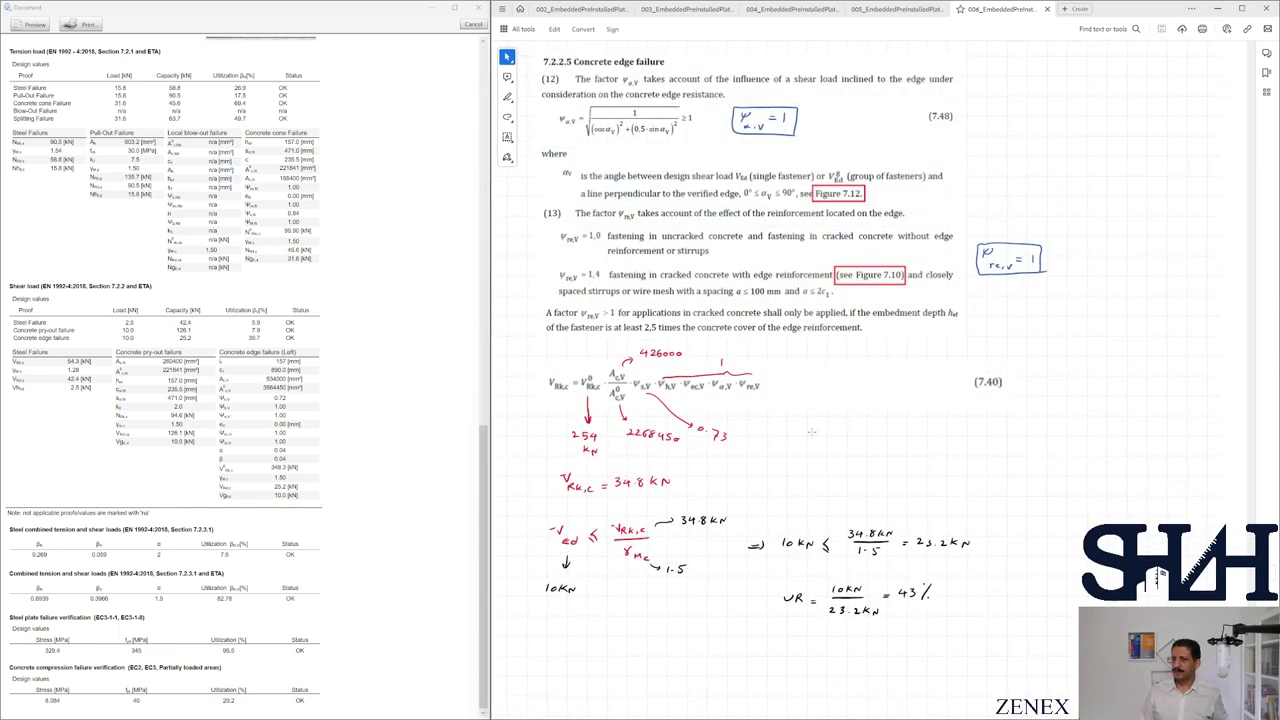
scroll(811, 432, "down", 2)
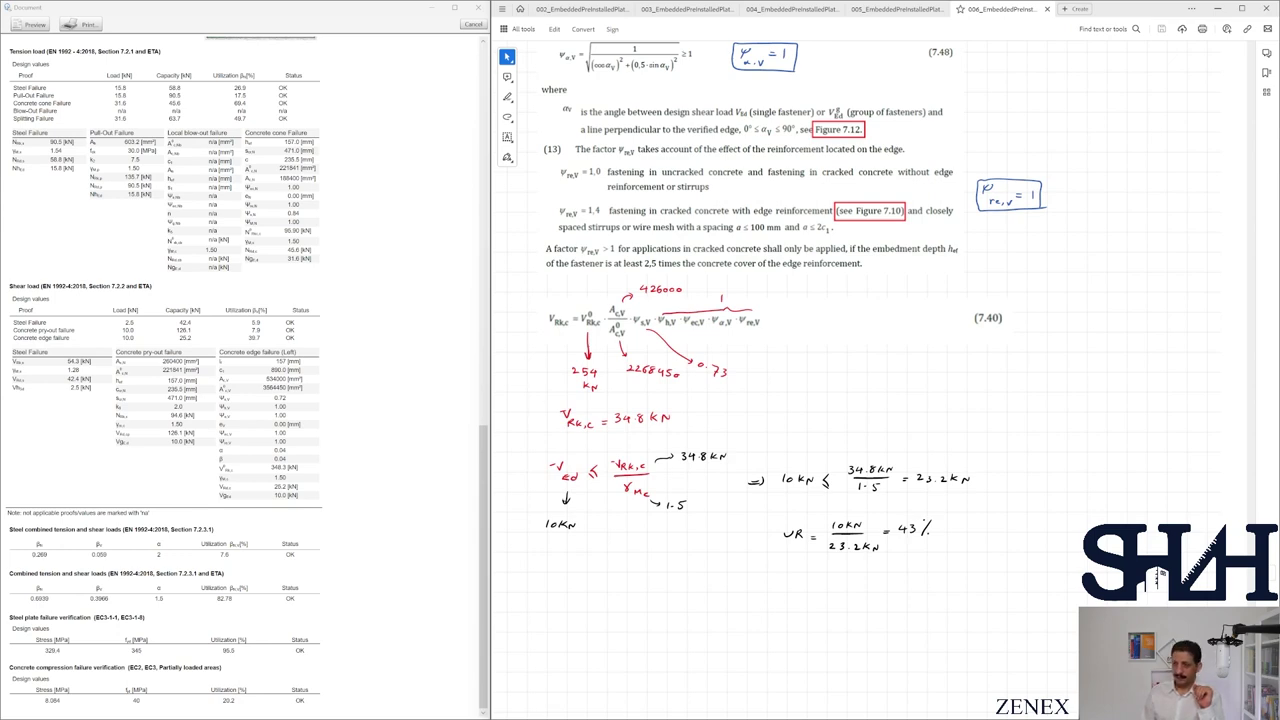
scroll(651, 429, "down", 3)
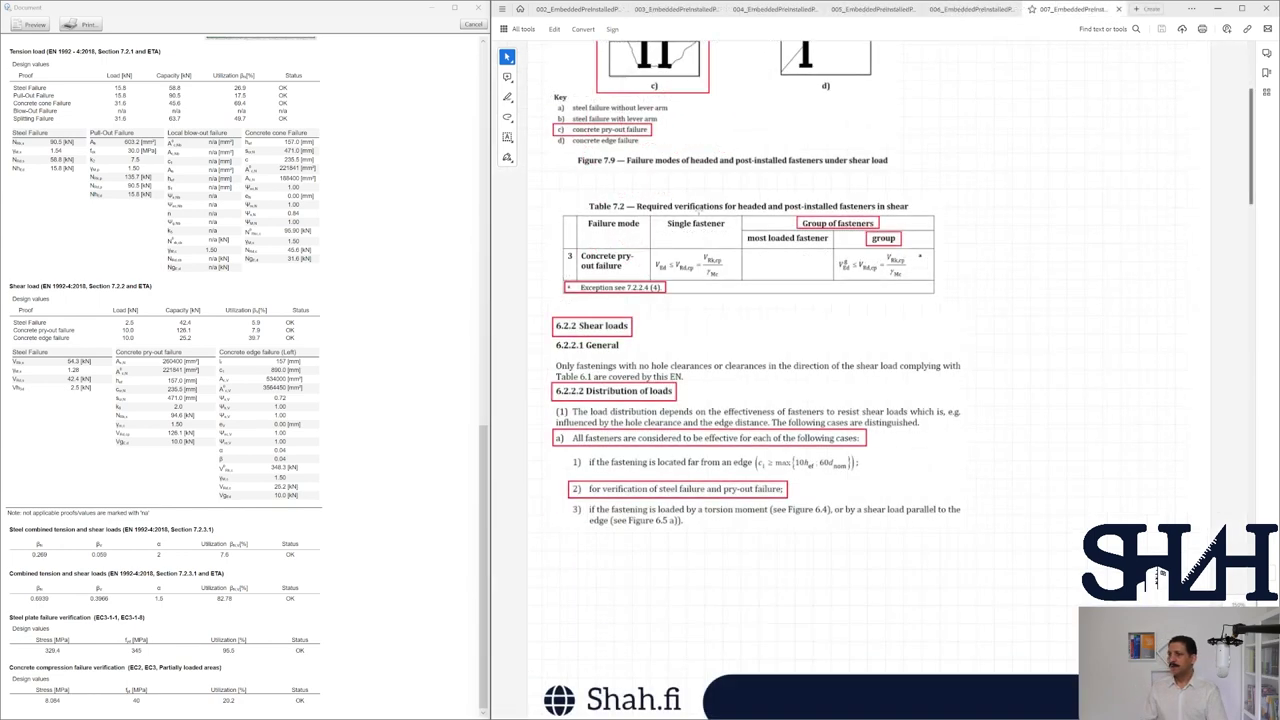
Scroll through the Part07 pry-out check (189.11 kN characteristic, 126 kN design, UR 7.9%) to page 3
scroll(698, 208, "down", 10)
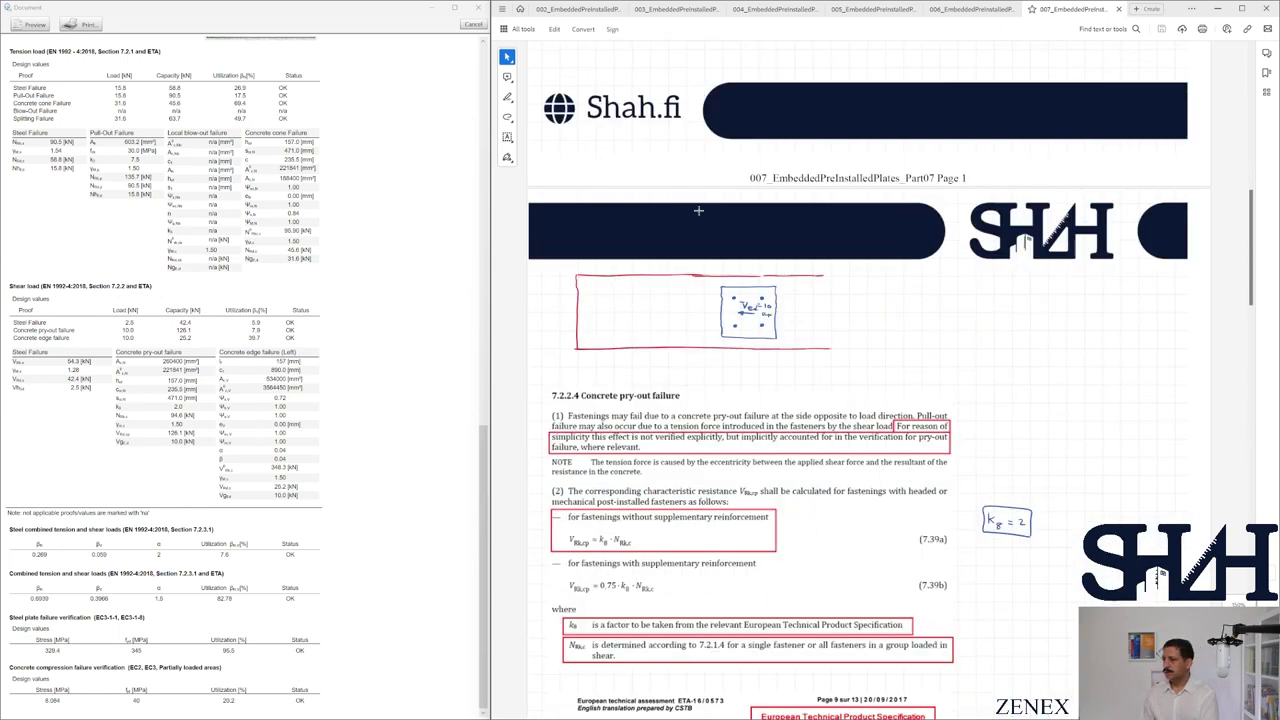
scroll(698, 210, "down", 4)
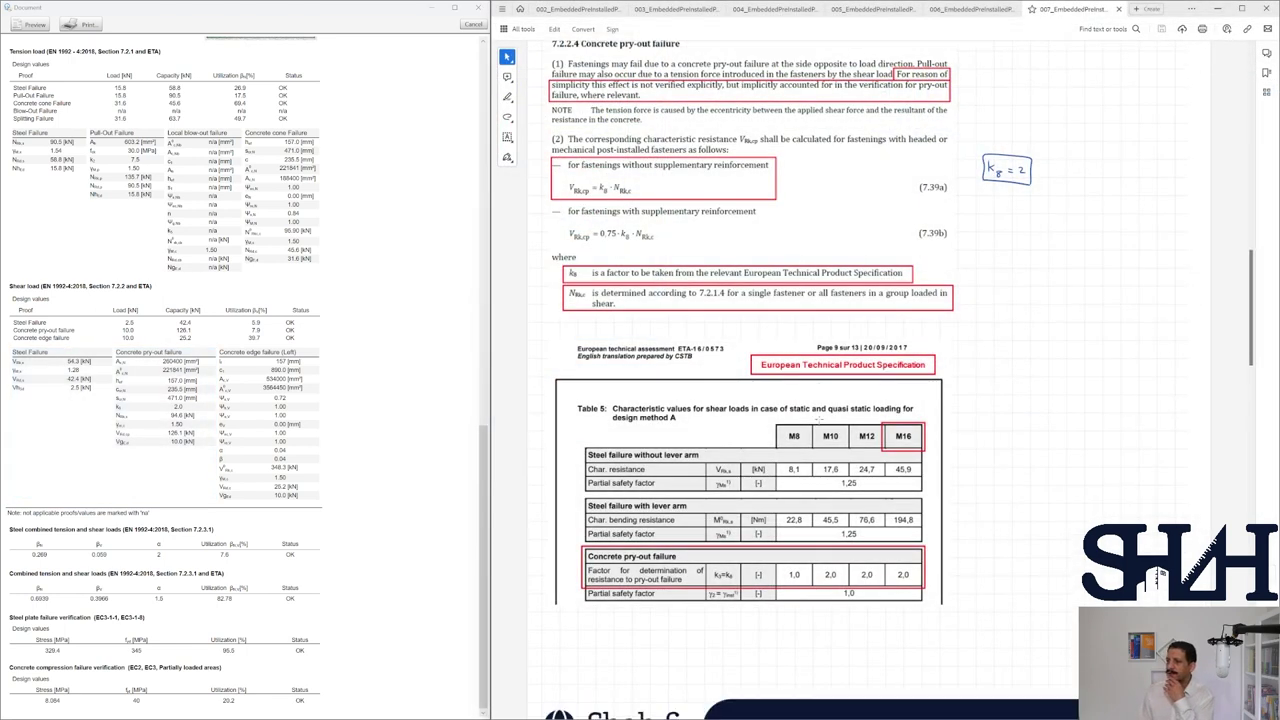
scroll(860, 400, "down", 10)
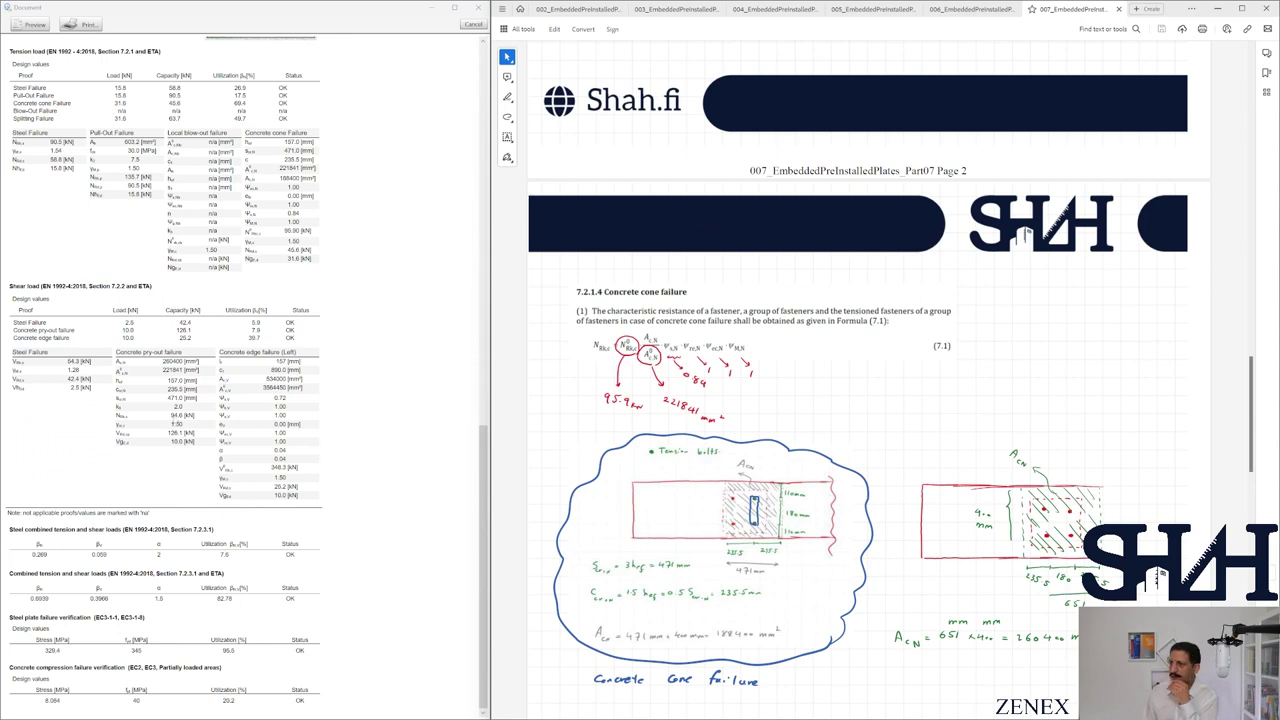
scroll(803, 472, "down", 4)
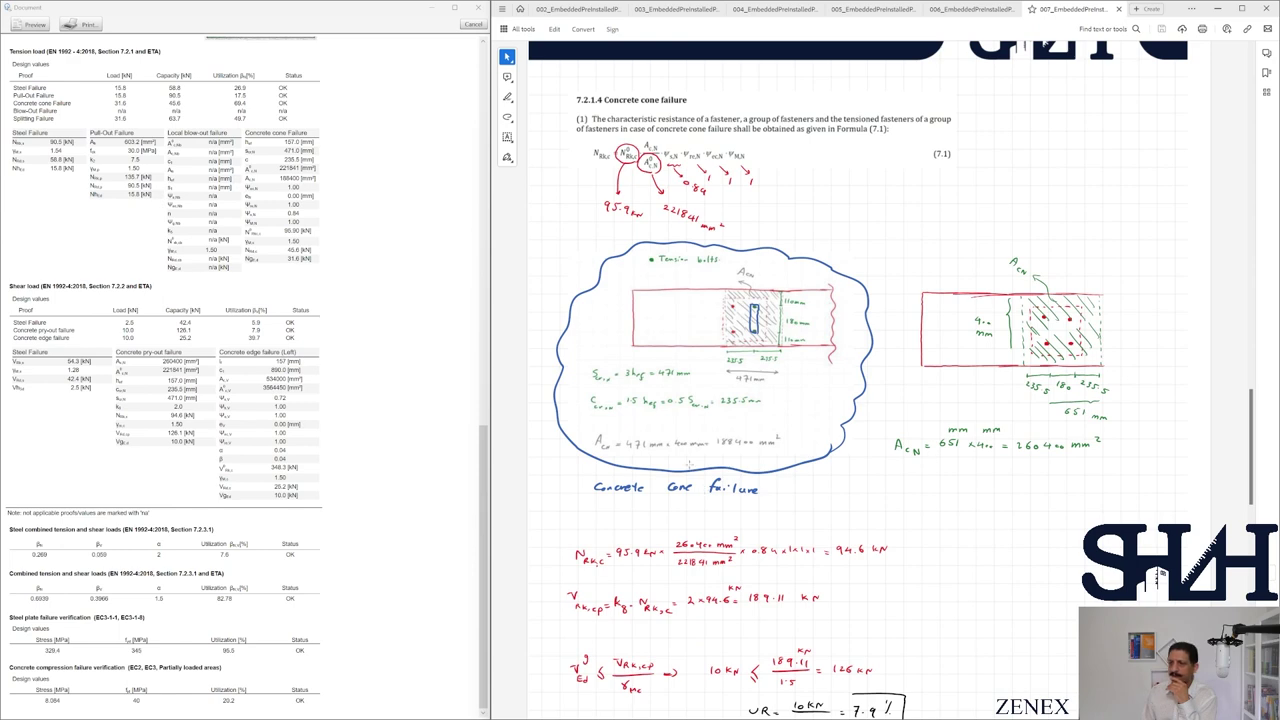
scroll(689, 464, "down", 2)
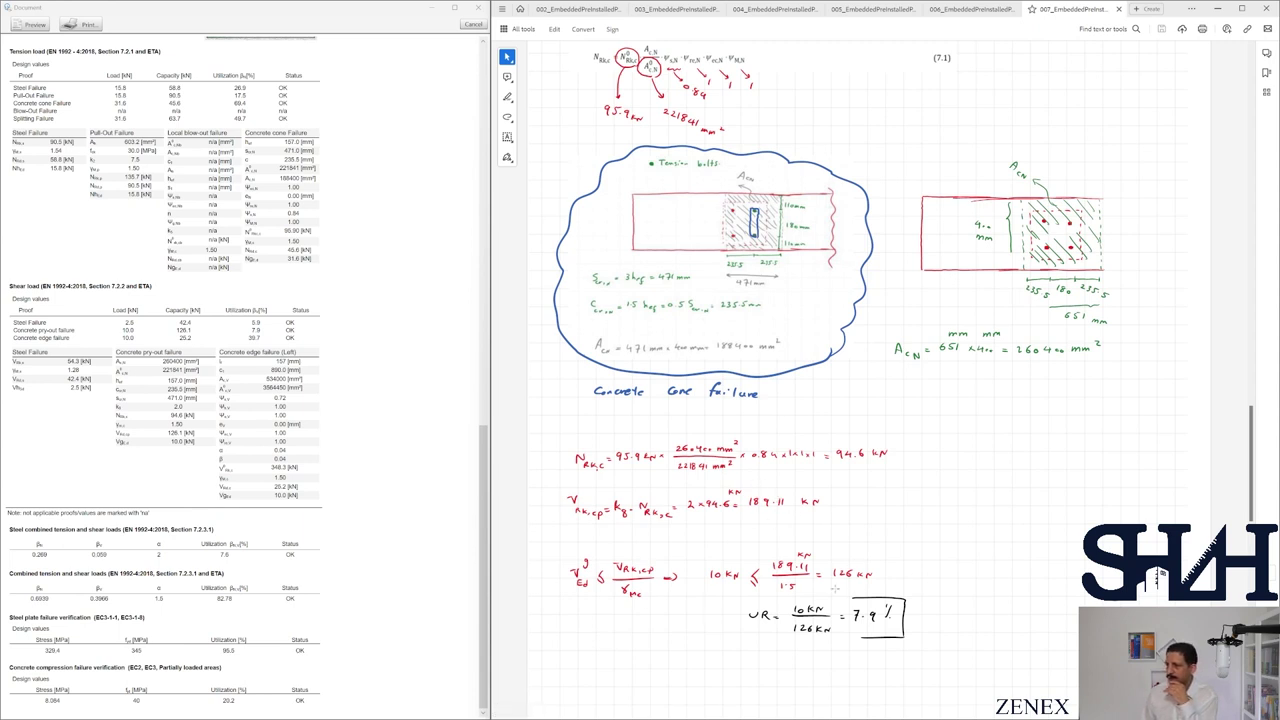
scroll(855, 540, "down", 1)
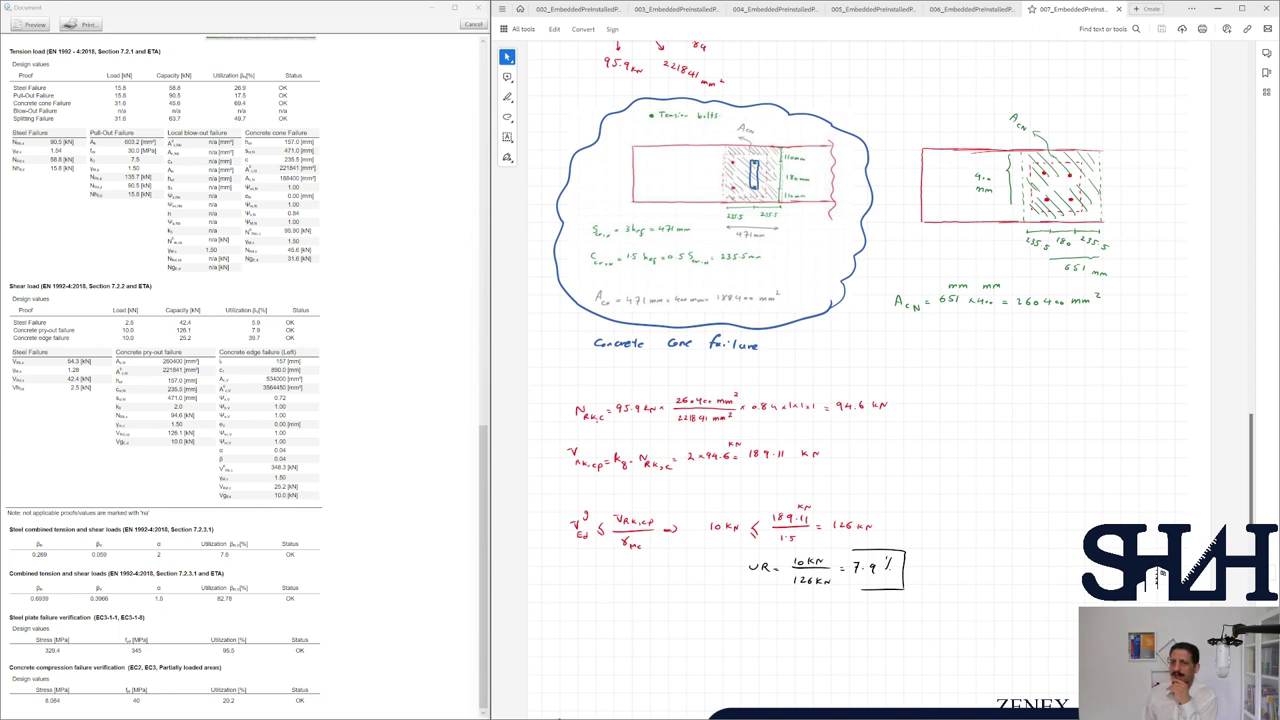
scroll(838, 539, "down", 2)
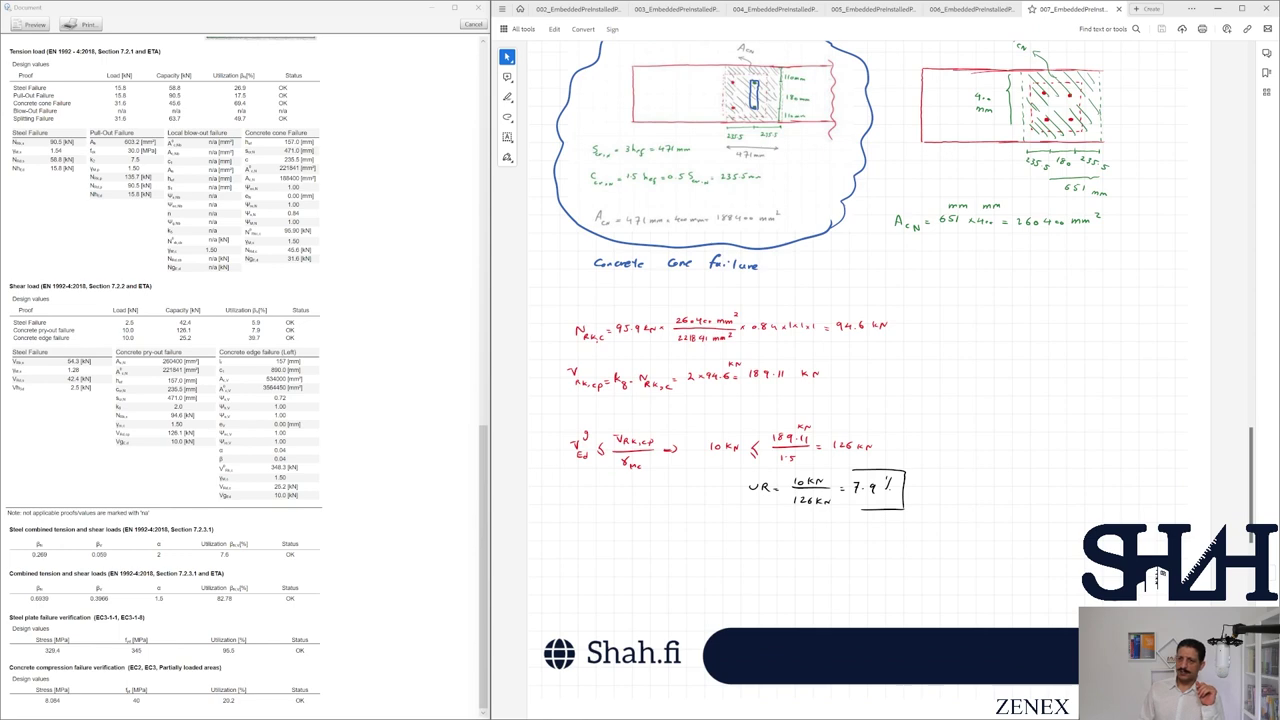
scroll(842, 536, "down", 5)
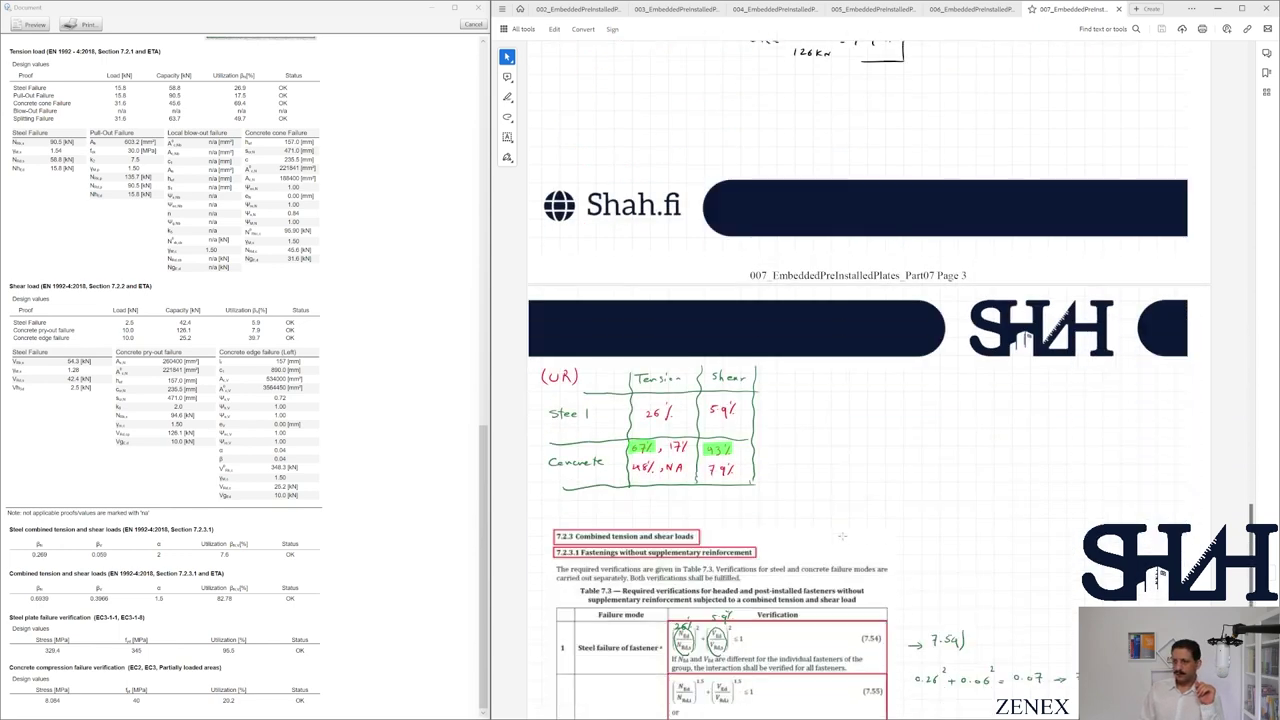
Scroll page 3 to Table 7.3 and the handwritten 7.54–7.56 results: 7%, 83%, 92%
scroll(842, 536, "down", 2)
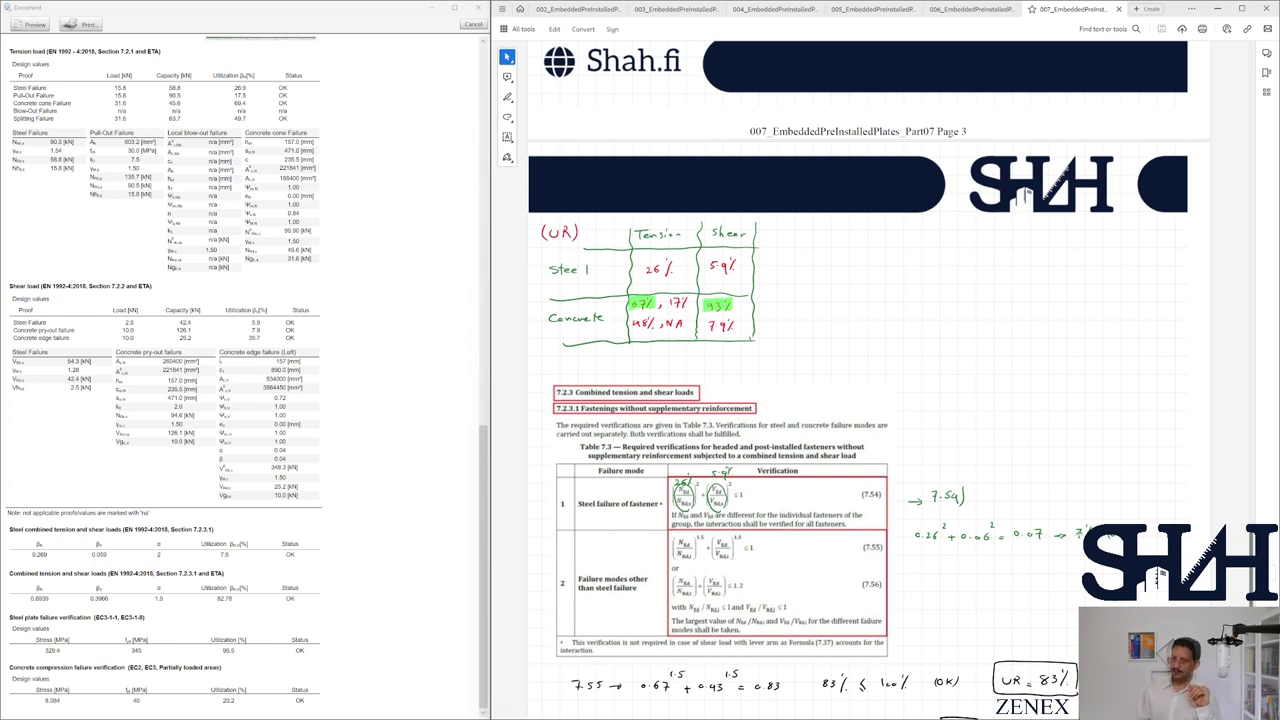
scroll(860, 400, "down", 2)
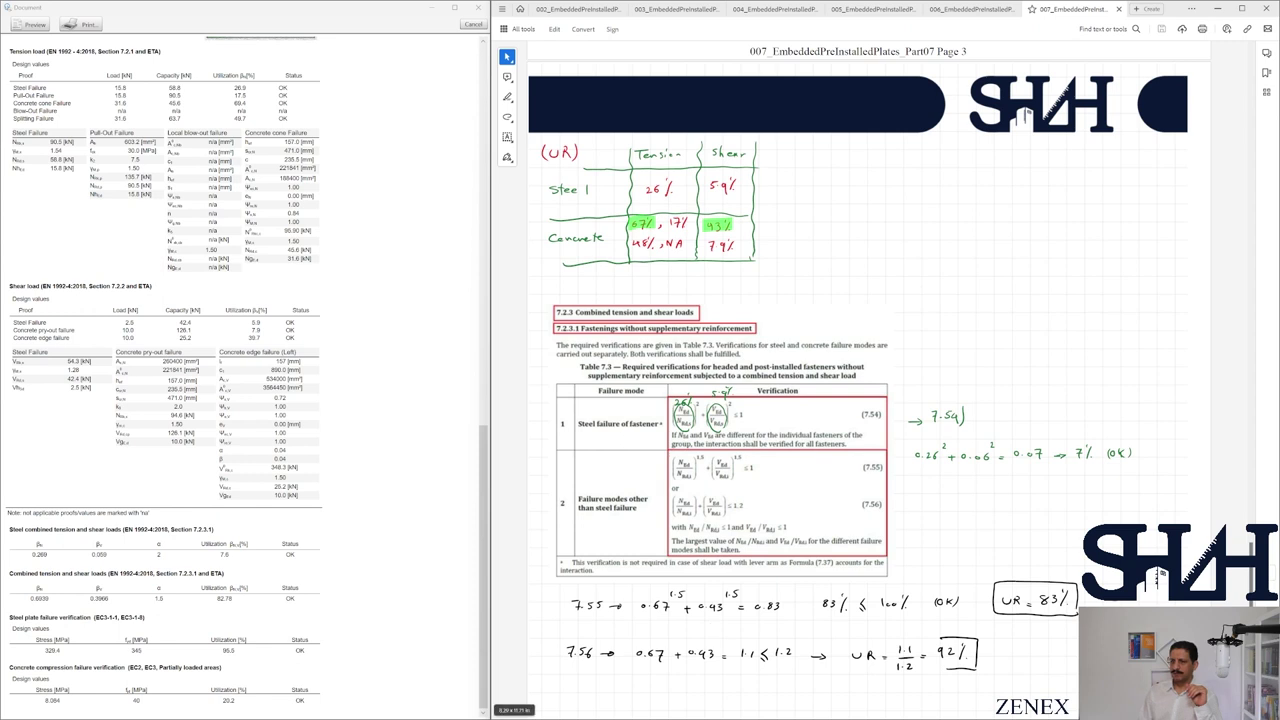
scroll(793, 586, "down", 1)
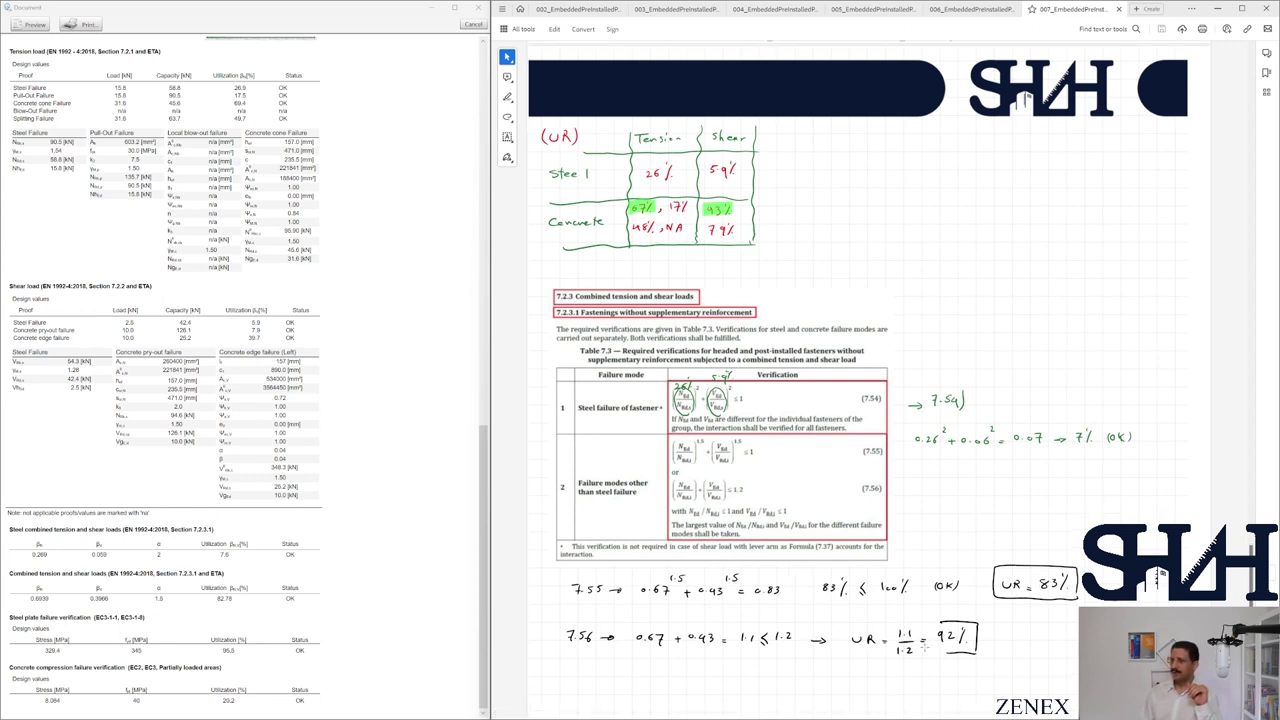
scroll(940, 616, "down", 2)
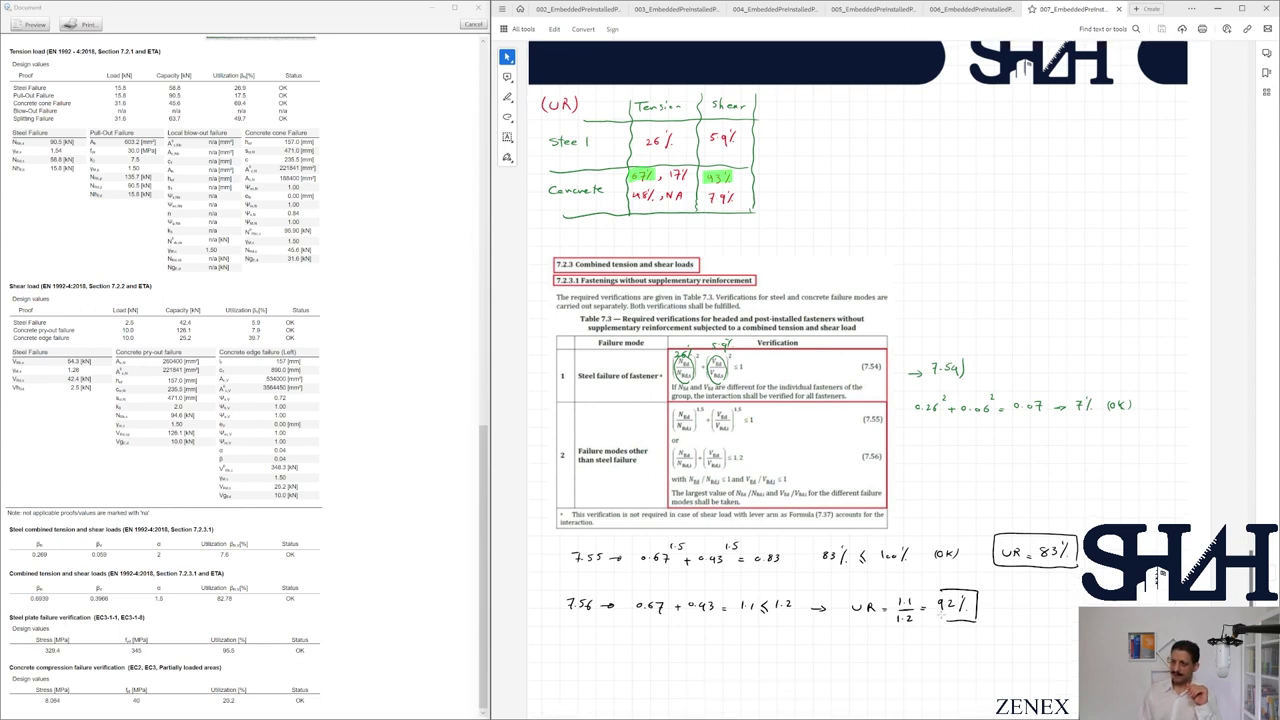